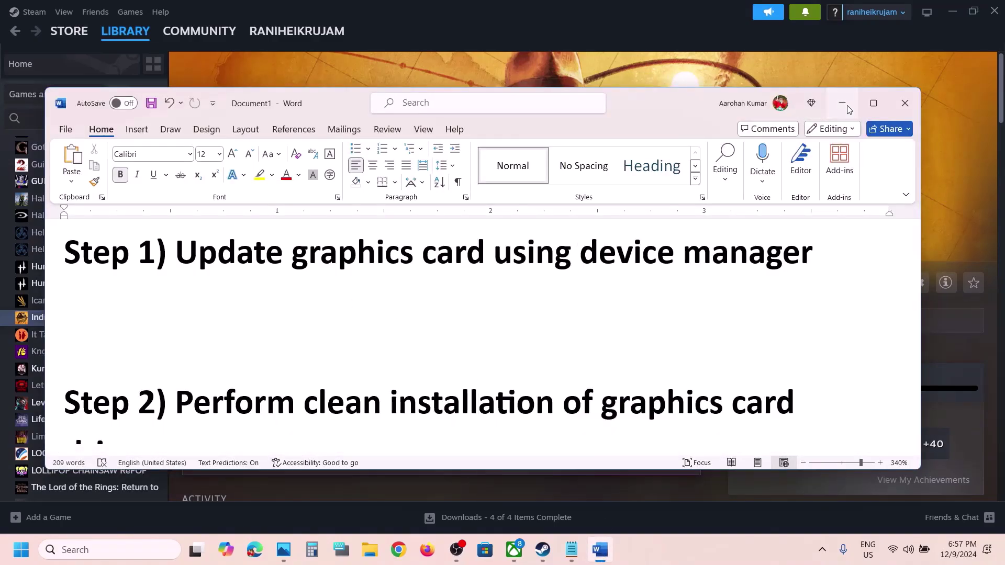
- Minimize the Word document, open Device Manager and expand the Display adapters category
{"action": "left_click", "coordinate": [843, 103]}
{"action": "right_click", "coordinate": [14, 555]}
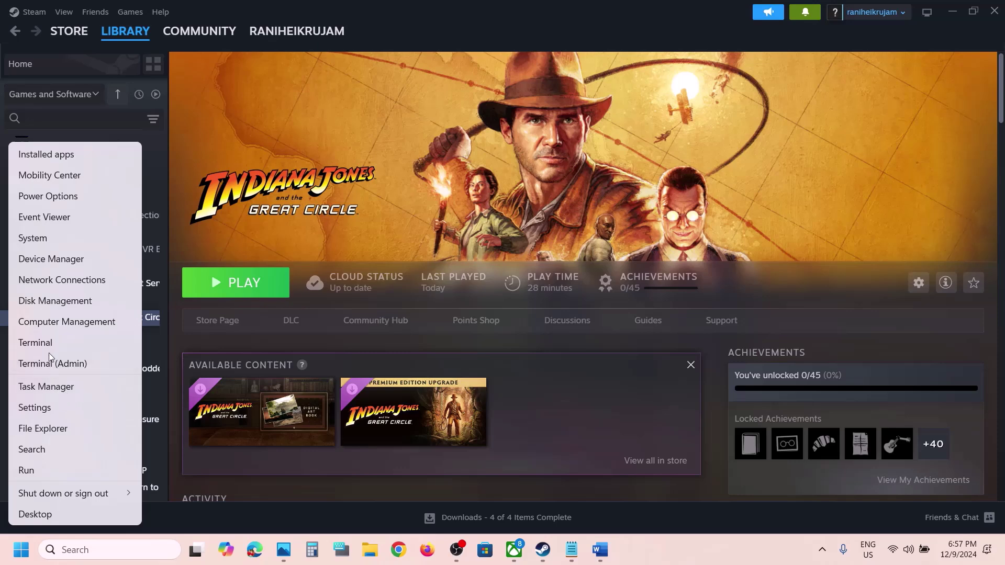
{"action": "left_click", "coordinate": [60, 260]}
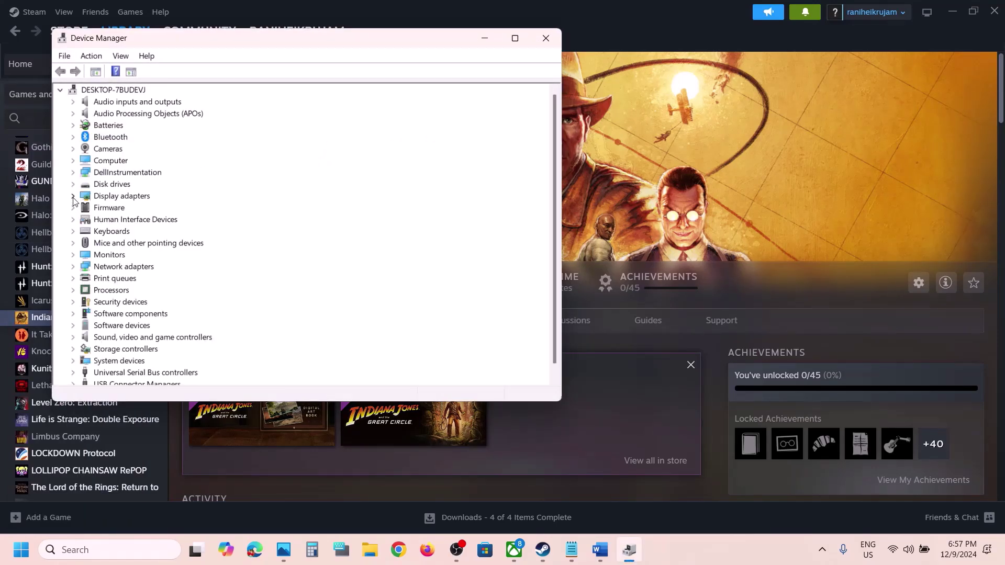
{"action": "left_click", "coordinate": [74, 197]}
- Update the NVIDIA GeForce RTX 3050 Laptop GPU driver by picking it from the available drivers on the computer, and close Device Manager
{"action": "left_click", "coordinate": [157, 221]}
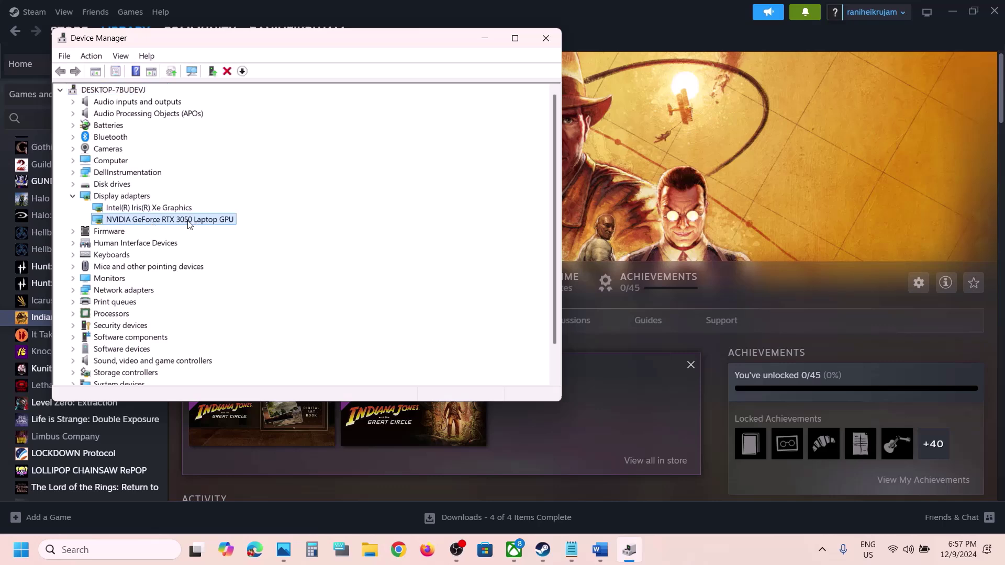
{"action": "right_click", "coordinate": [189, 225]}
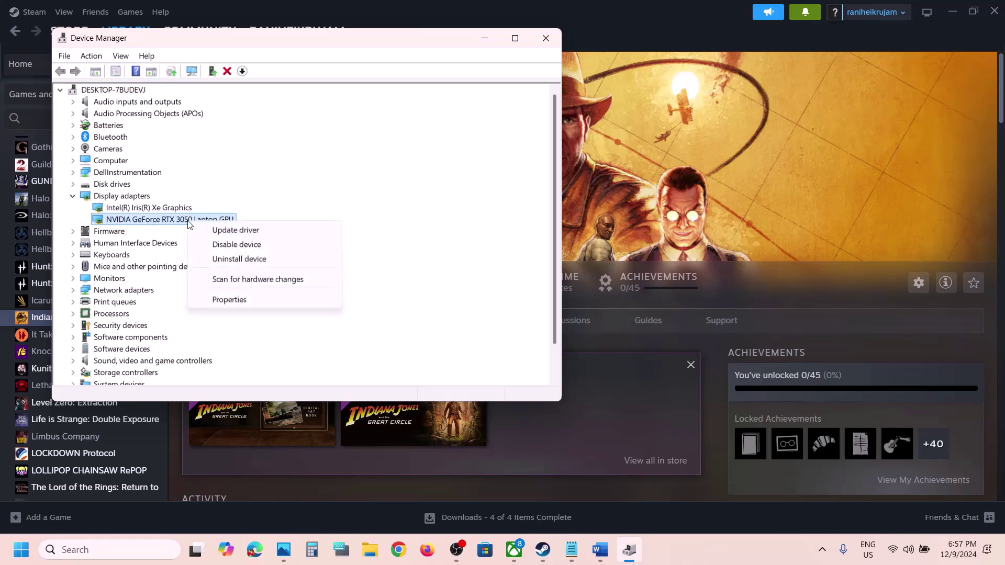
{"action": "left_click", "coordinate": [269, 235]}
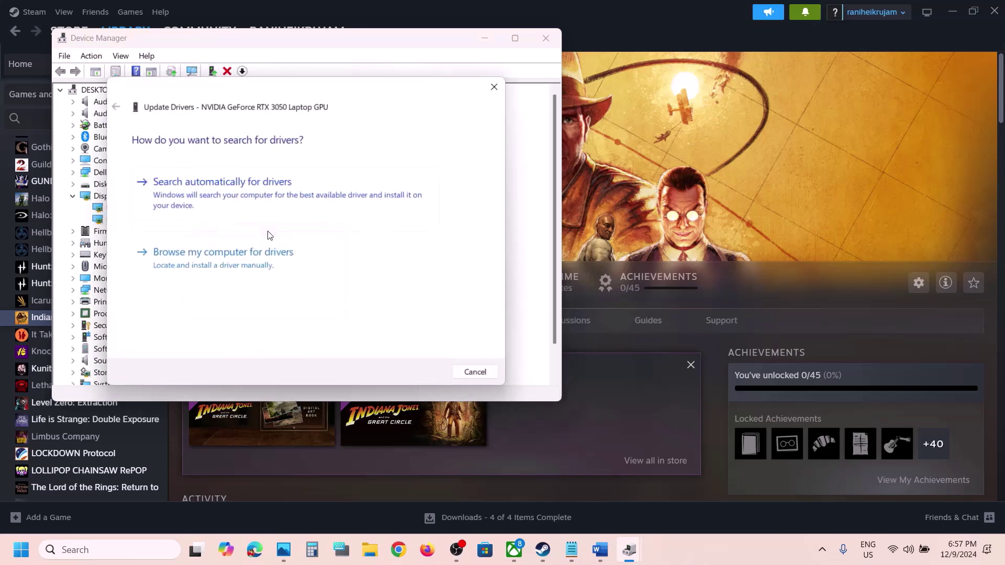
{"action": "left_click", "coordinate": [242, 273]}
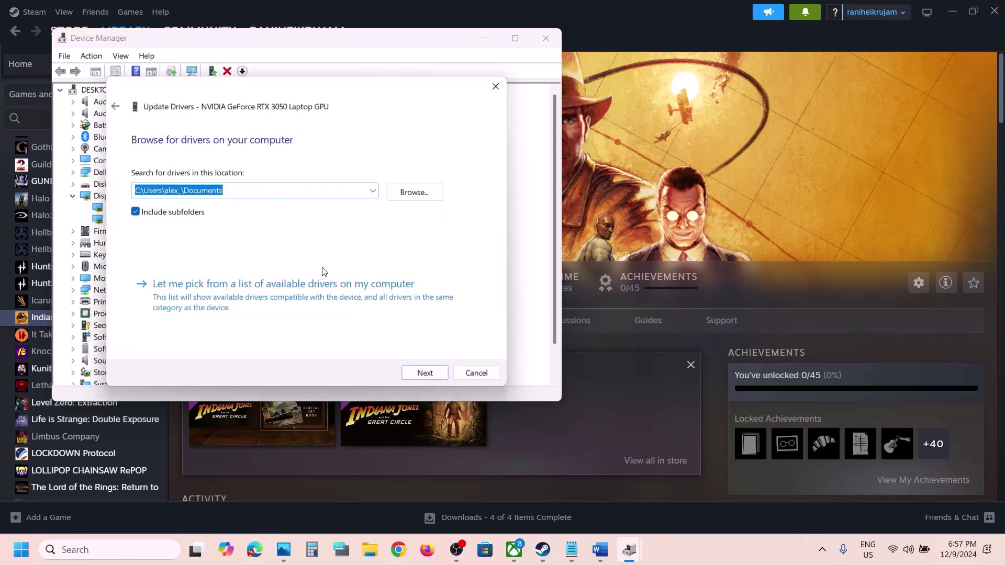
{"action": "left_click", "coordinate": [250, 303]}
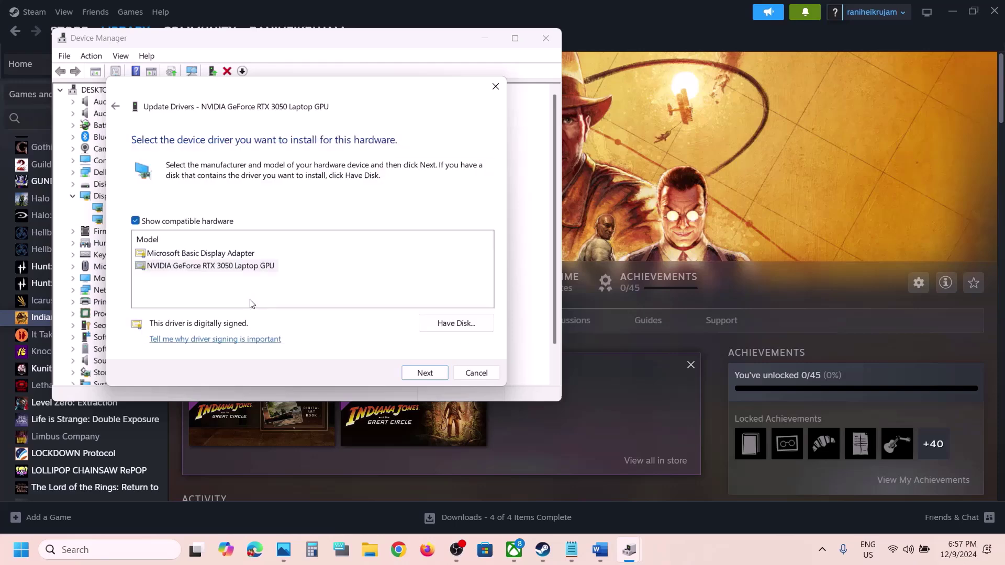
{"action": "left_click", "coordinate": [228, 266]}
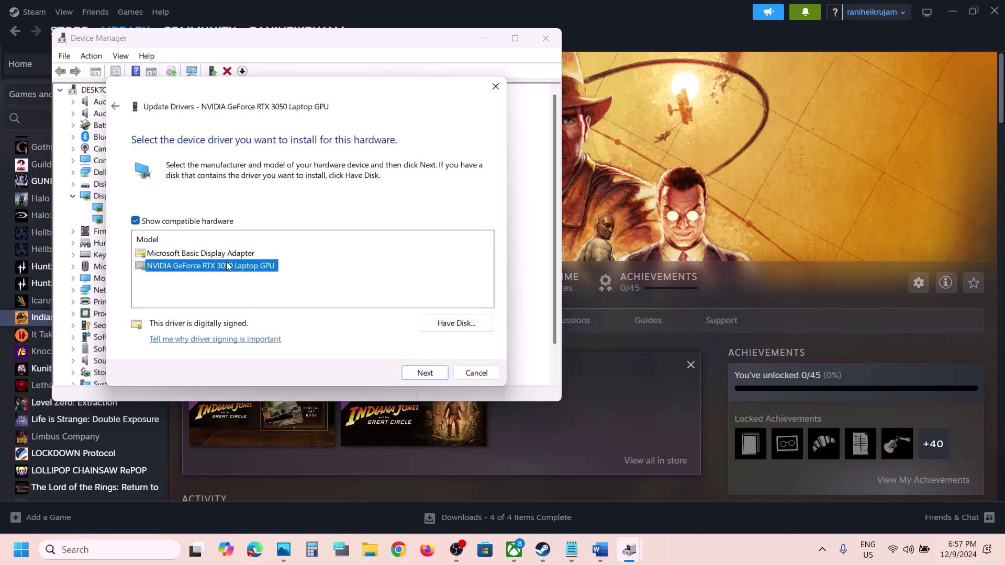
{"action": "left_click", "coordinate": [425, 373]}
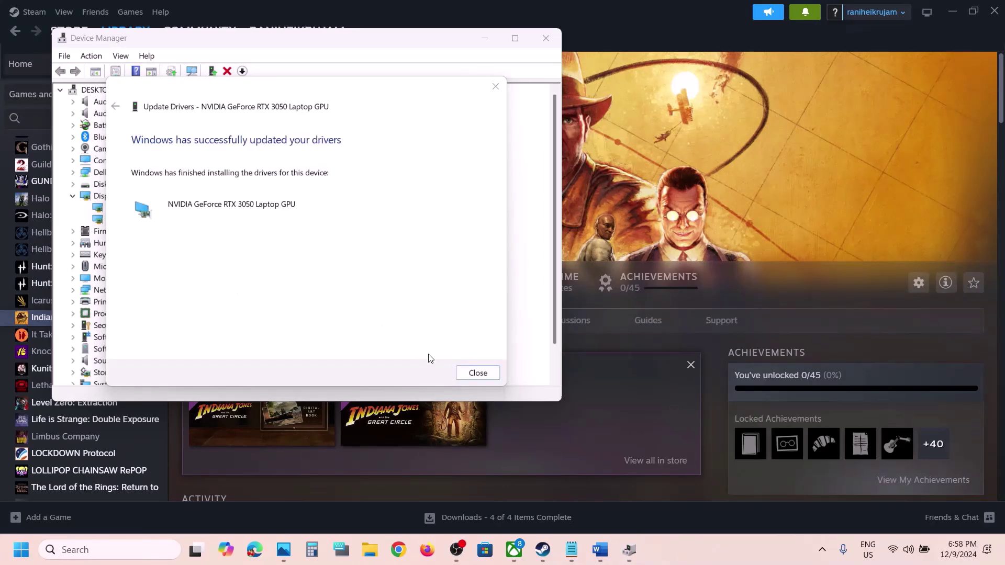
{"action": "left_click", "coordinate": [478, 373]}
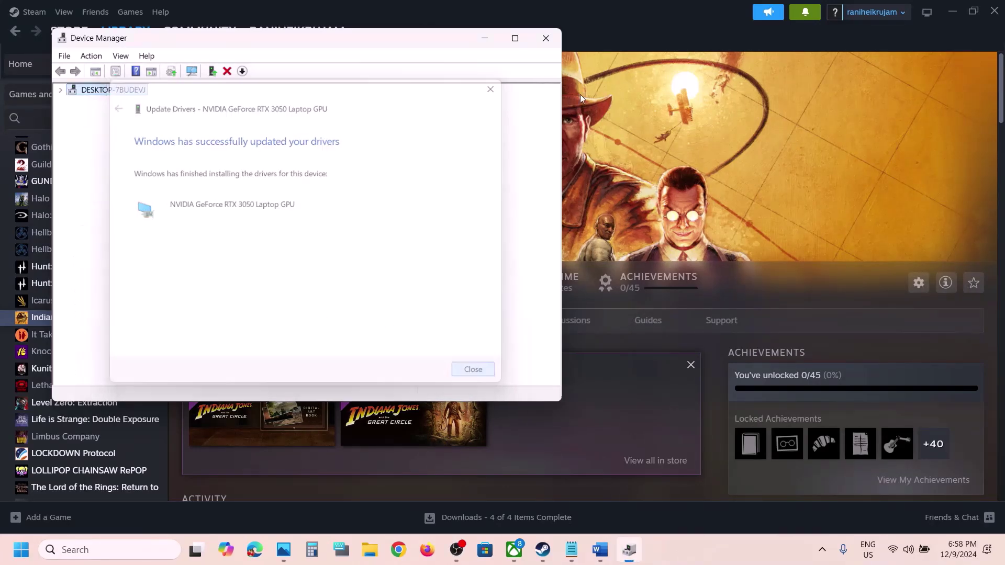
{"action": "left_click", "coordinate": [555, 37]}
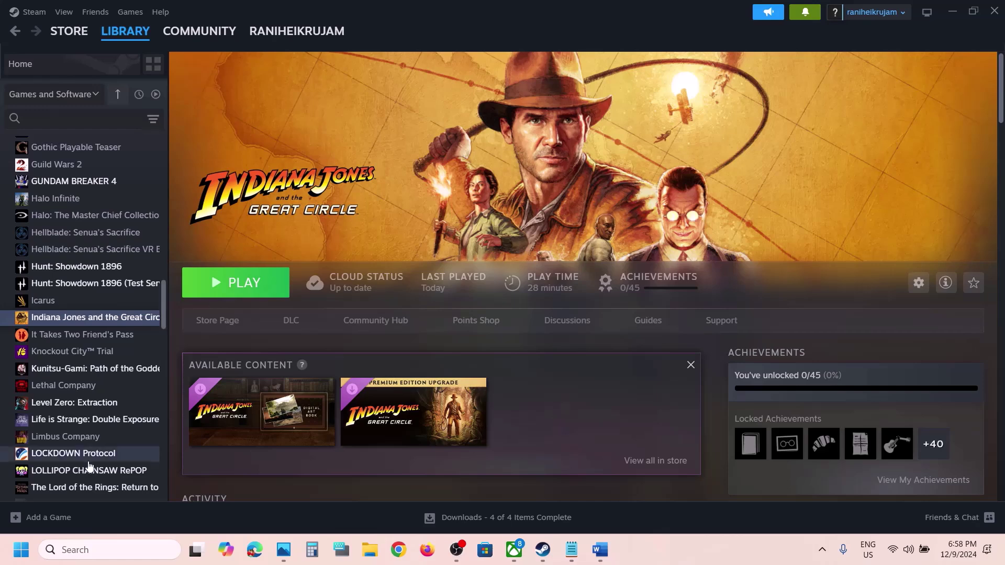
- Look at the computer's power options, including Restart, and dismiss them
{"action": "left_click", "coordinate": [21, 550]}
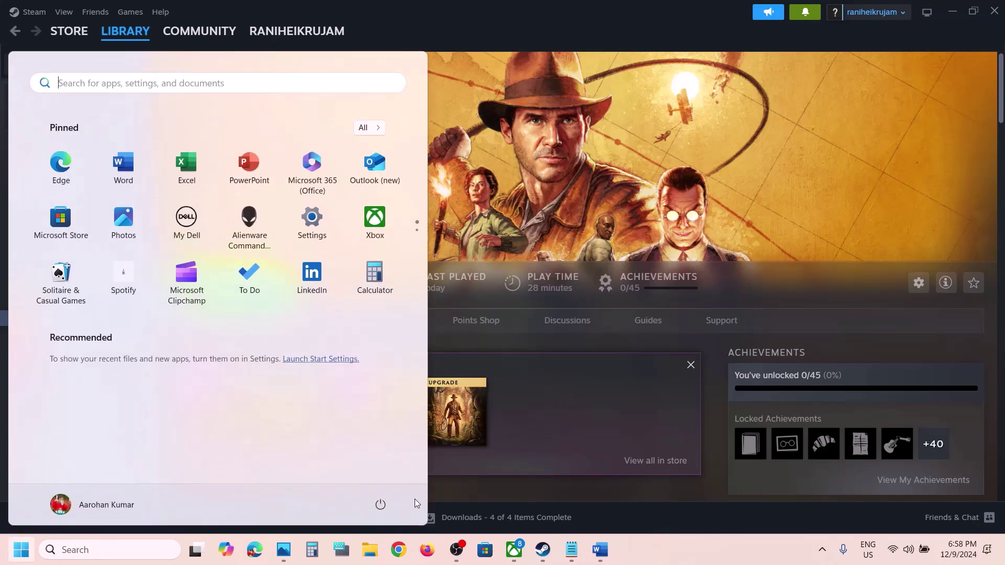
{"action": "left_click", "coordinate": [379, 505]}
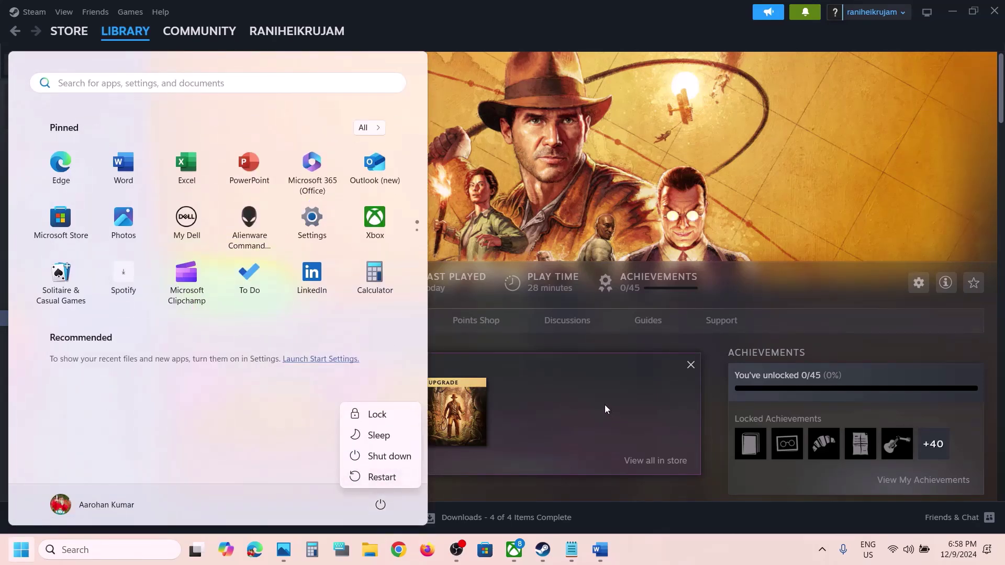
{"action": "key", "text": "Escape"}
{"action": "key", "text": "Escape"}
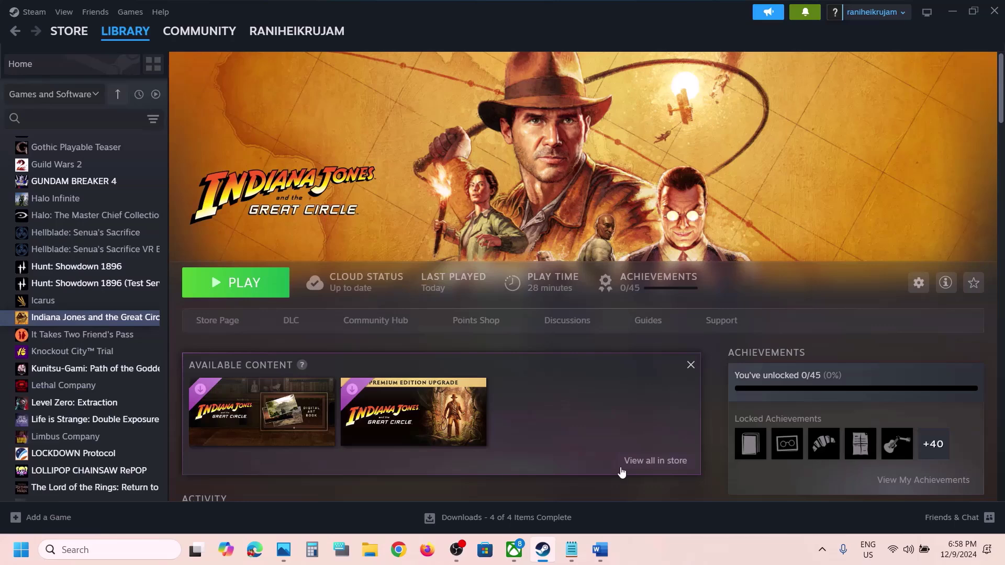
- Switch to the Word document and review Step 2 on clean driver installation with its NVIDIA and AMD links
{"action": "left_click", "coordinate": [607, 547]}
{"action": "scroll", "coordinate": [257, 286], "scroll_direction": "down", "scroll_amount": 5}
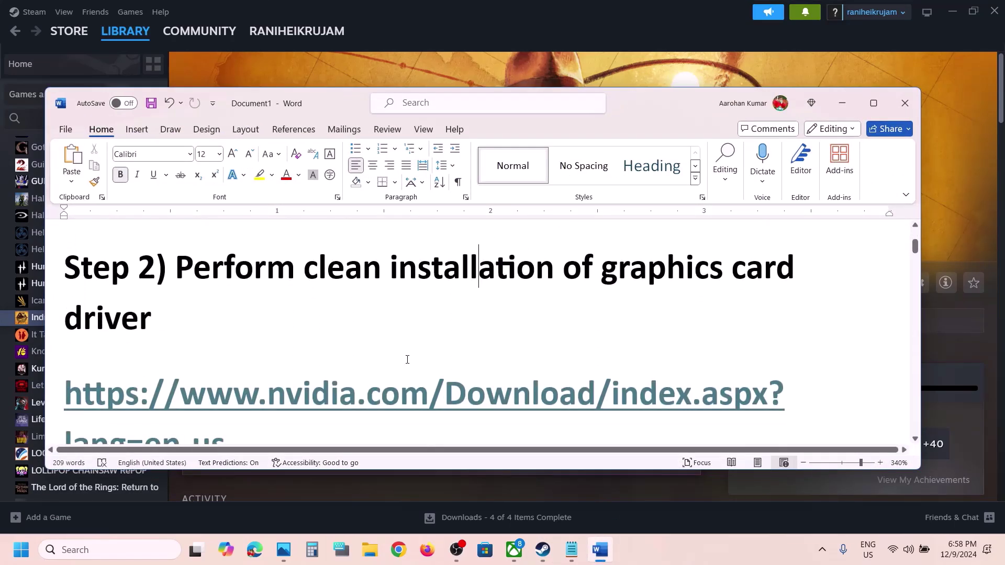
{"action": "left_click_drag", "start_coordinate": [175, 264], "coordinate": [265, 307]}
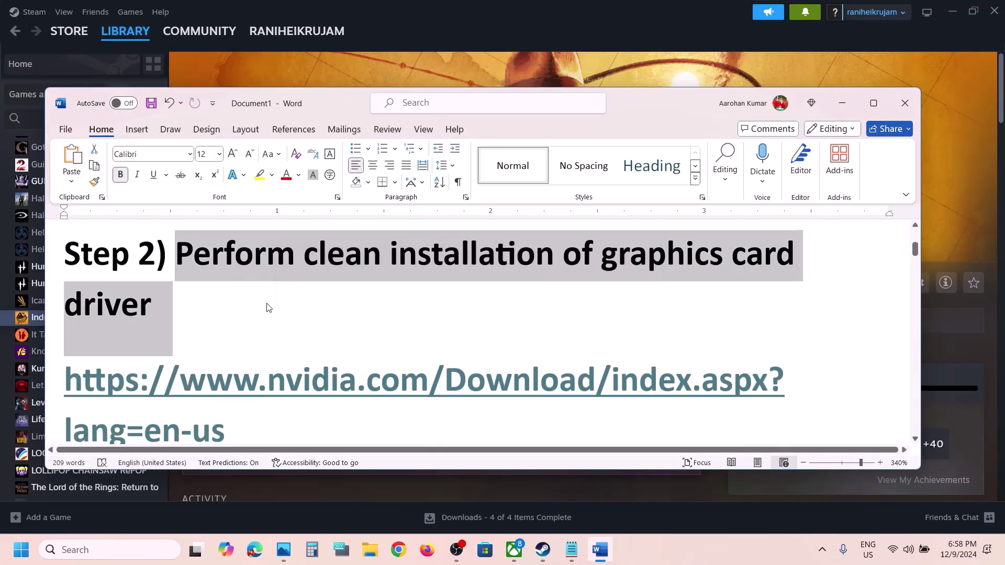
{"action": "scroll", "coordinate": [265, 308], "scroll_direction": "down", "scroll_amount": 2}
{"action": "left_click", "coordinate": [168, 317]}
{"action": "scroll", "coordinate": [314, 340], "scroll_direction": "down", "scroll_amount": 3}
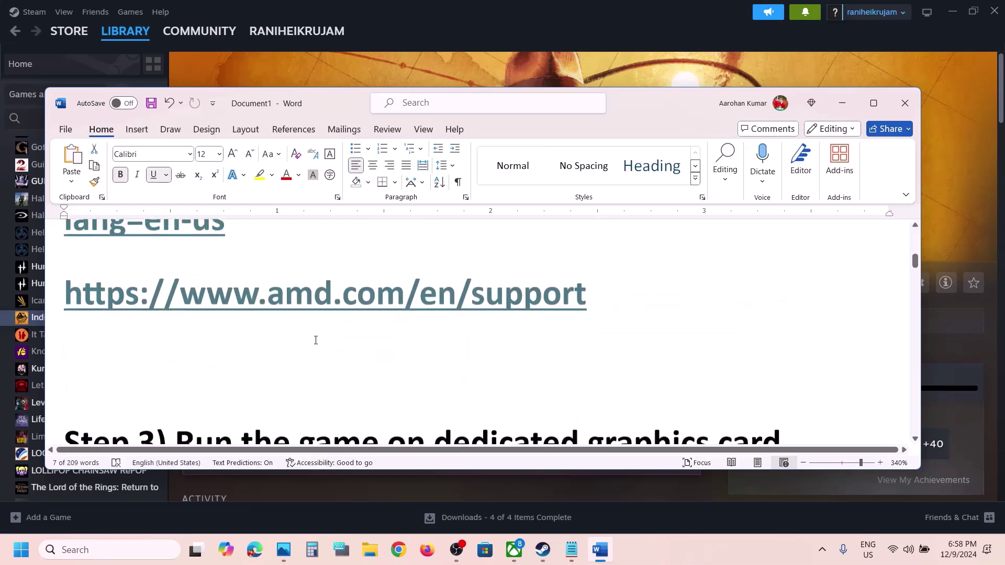
{"action": "left_click_drag", "start_coordinate": [587, 287], "coordinate": [404, 262]}
{"action": "scroll", "coordinate": [293, 267], "scroll_direction": "up", "scroll_amount": 4}
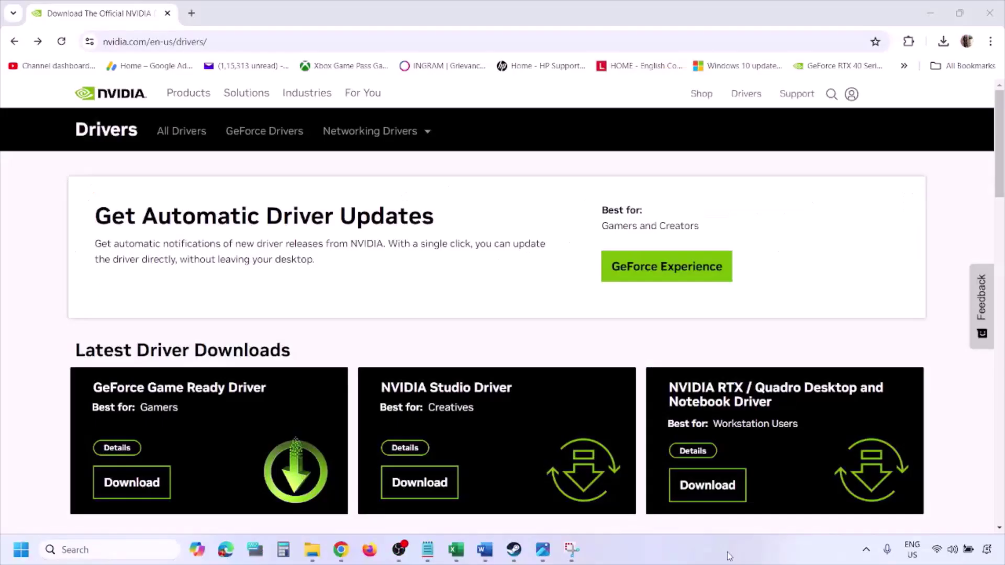
- Search the NVIDIA drivers page for the GeForce RTX 3050 Laptop GPU driver with Windows 11 as the operating system
{"action": "scroll", "coordinate": [235, 320], "scroll_direction": "down", "scroll_amount": 8}
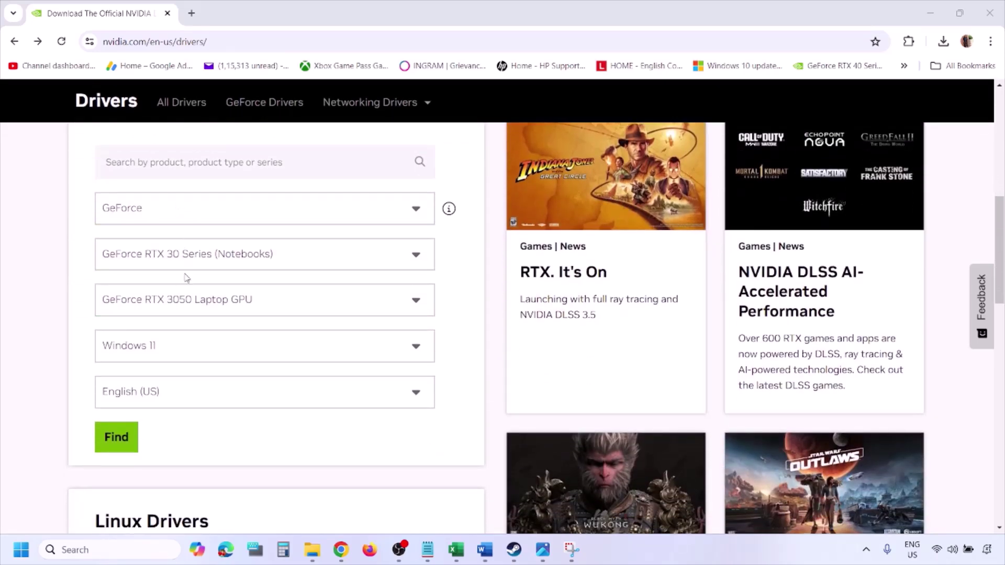
{"action": "left_click", "coordinate": [166, 350]}
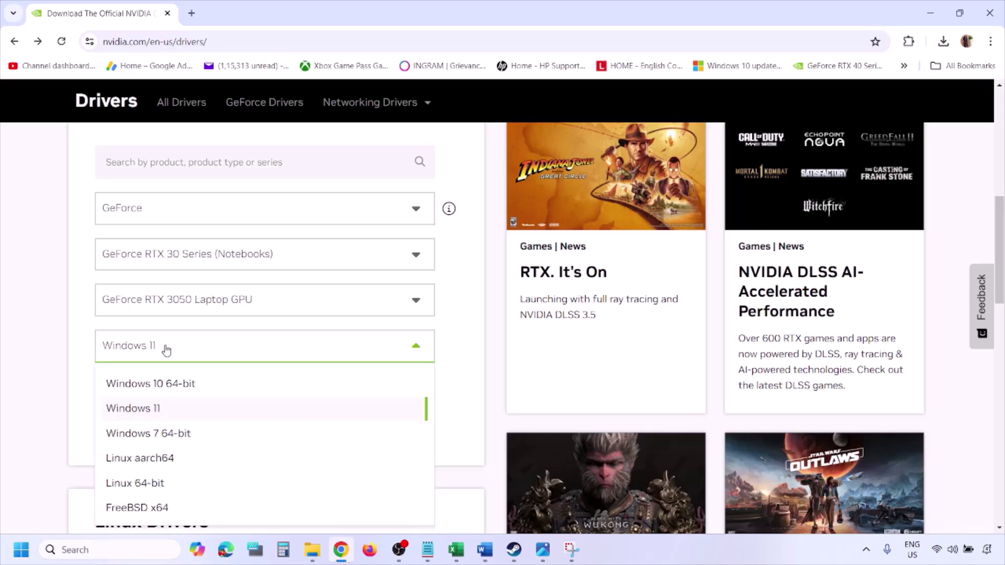
{"action": "left_click", "coordinate": [148, 412]}
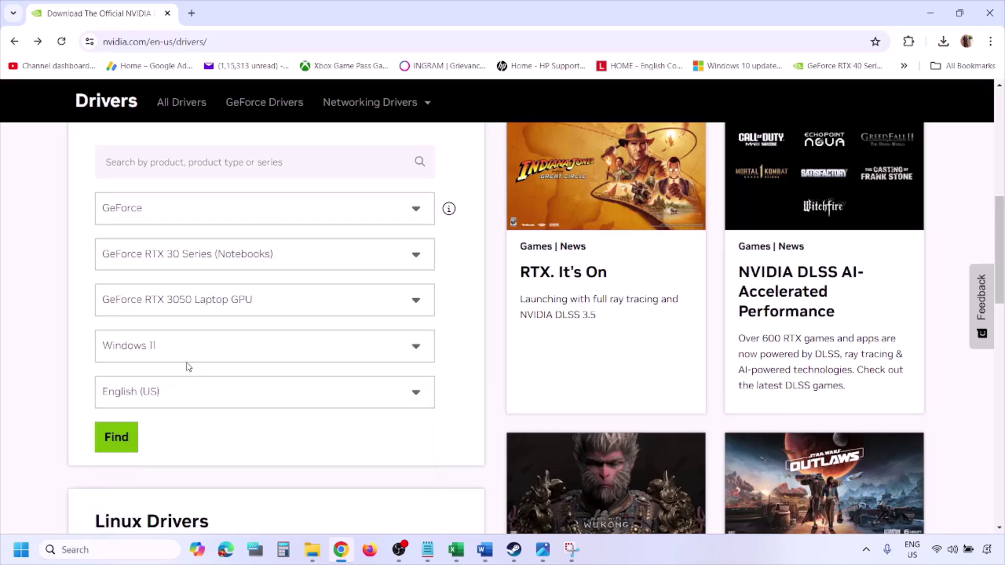
{"action": "left_click", "coordinate": [117, 438]}
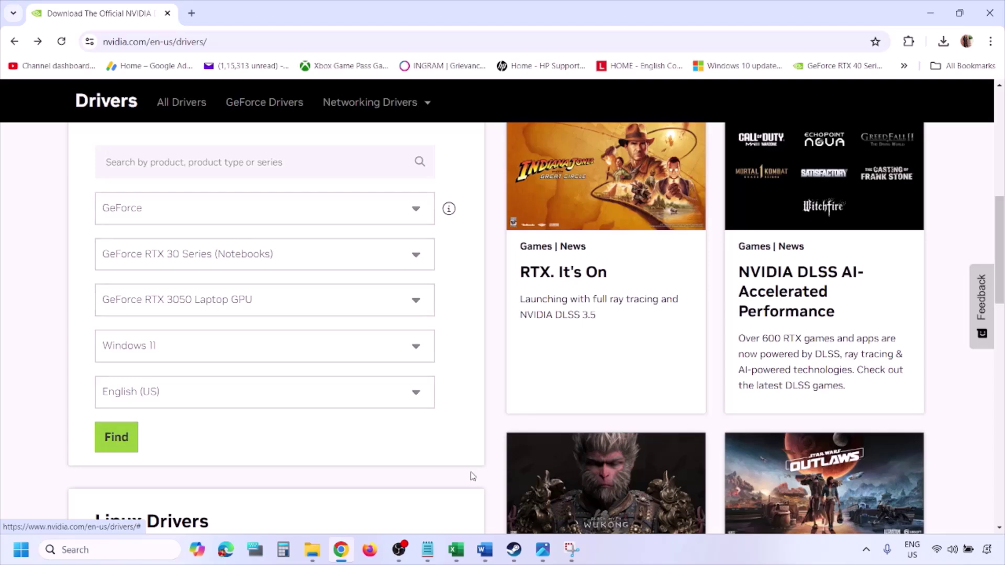
- Switch to the image viewer, go through the driver download and clean installation screenshots 1.png to 5.png, and open the computer's power options
{"action": "left_click", "coordinate": [545, 557]}
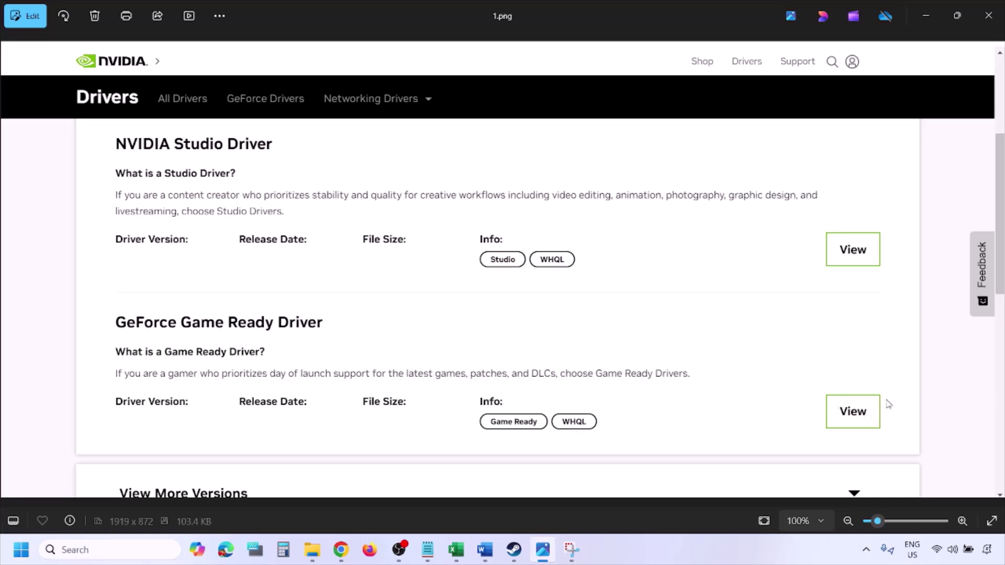
{"action": "key", "text": "Right"}
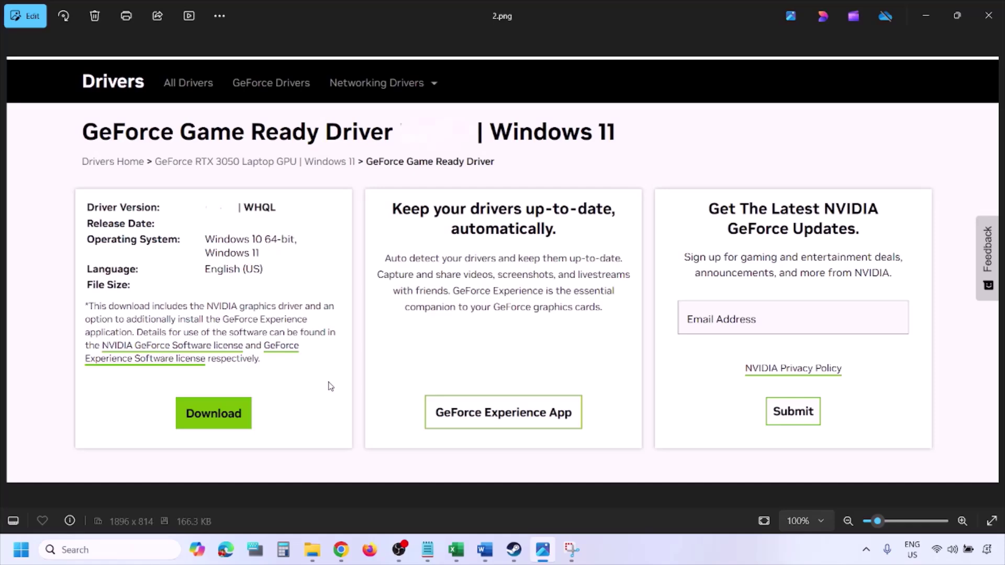
{"action": "key", "text": "Right"}
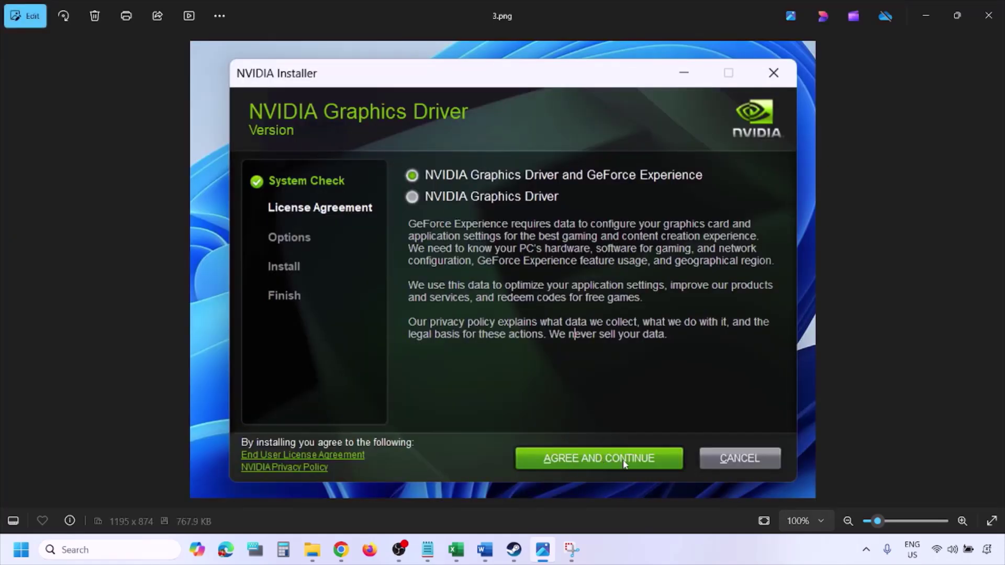
{"action": "key", "text": "Right"}
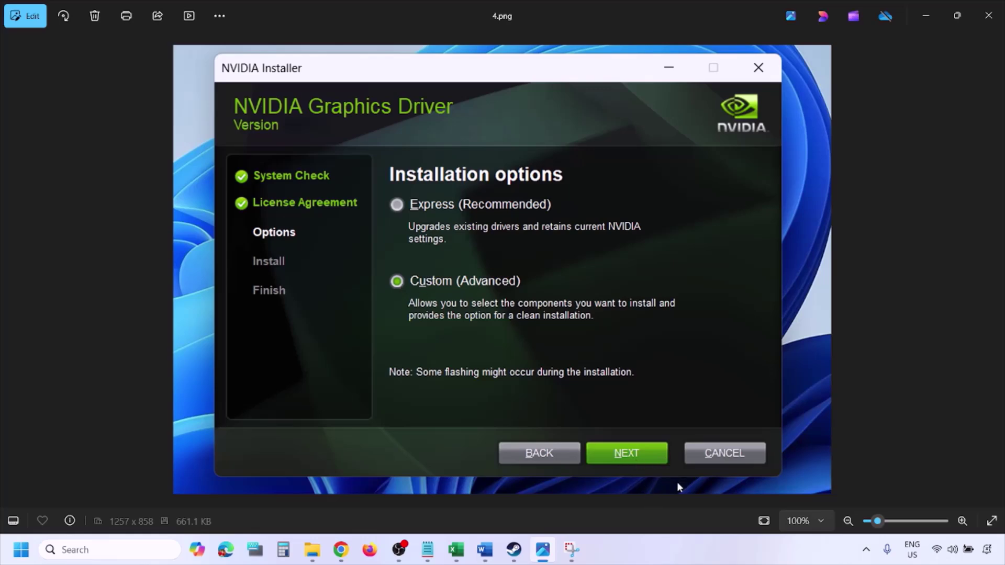
{"action": "key", "text": "Right"}
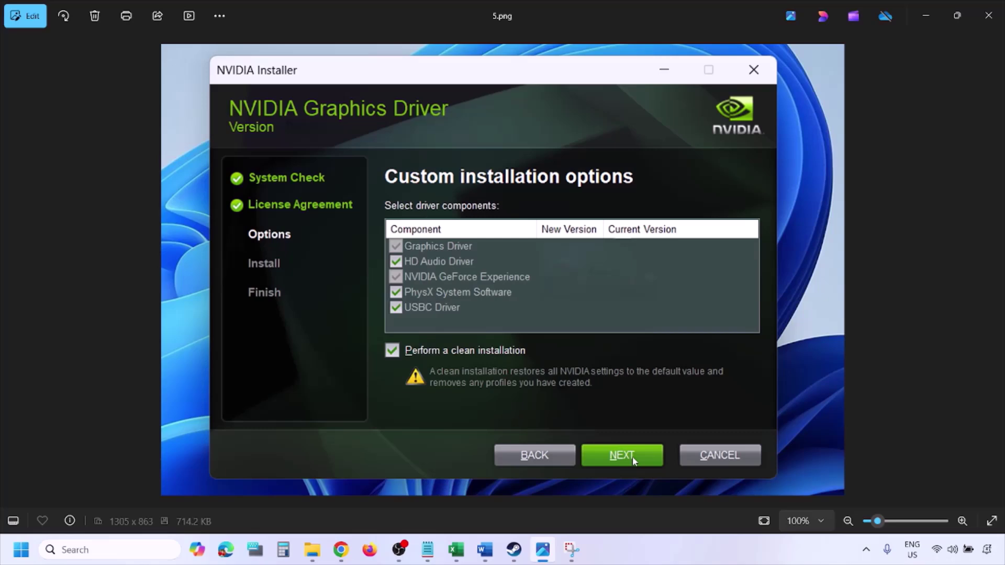
{"action": "left_click", "coordinate": [21, 550]}
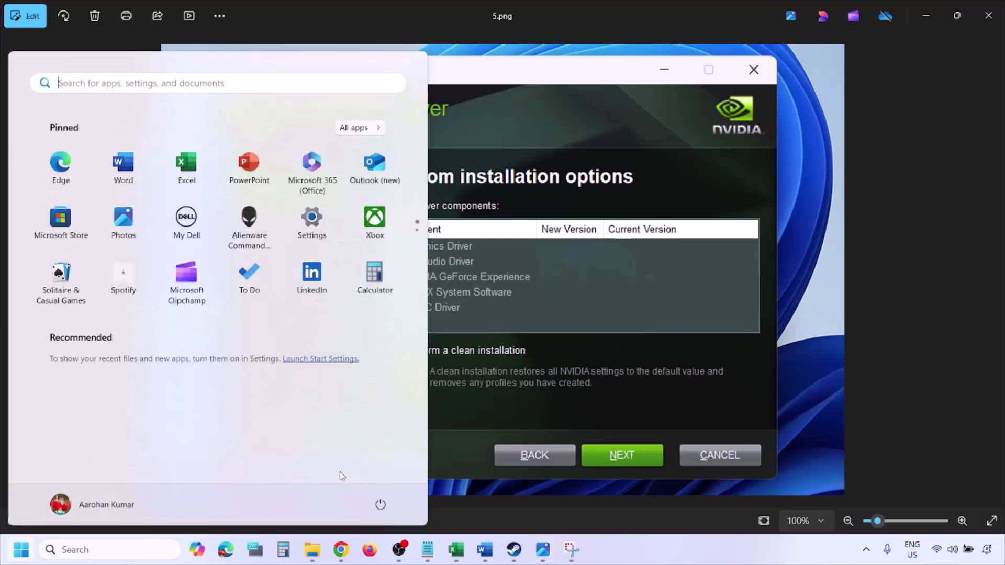
{"action": "left_click", "coordinate": [384, 508]}
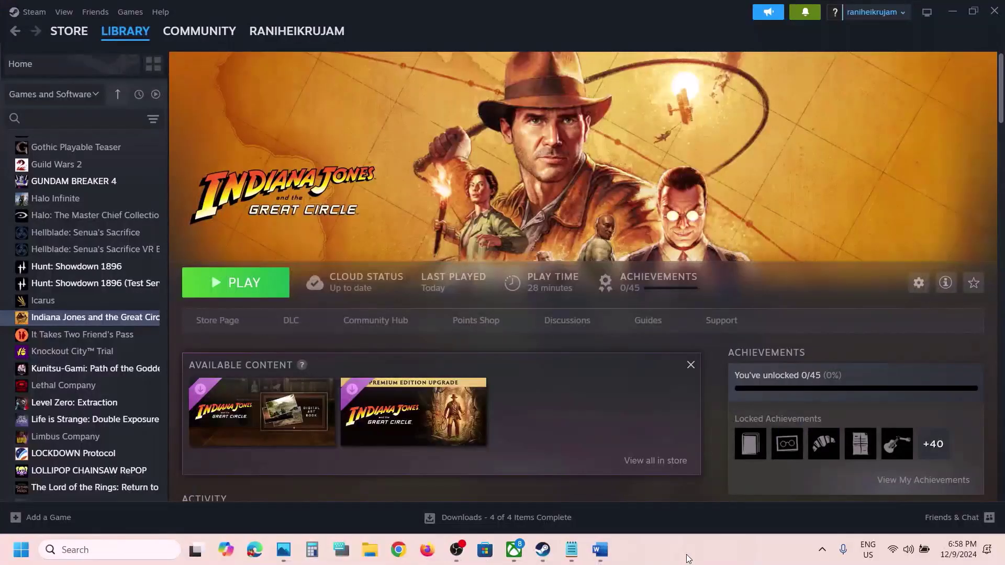
- Return to the Word document and review Step 3 about running the game on the dedicated graphics card
{"action": "left_click", "coordinate": [600, 549]}
{"action": "scroll", "coordinate": [475, 330], "scroll_direction": "down", "scroll_amount": 5}
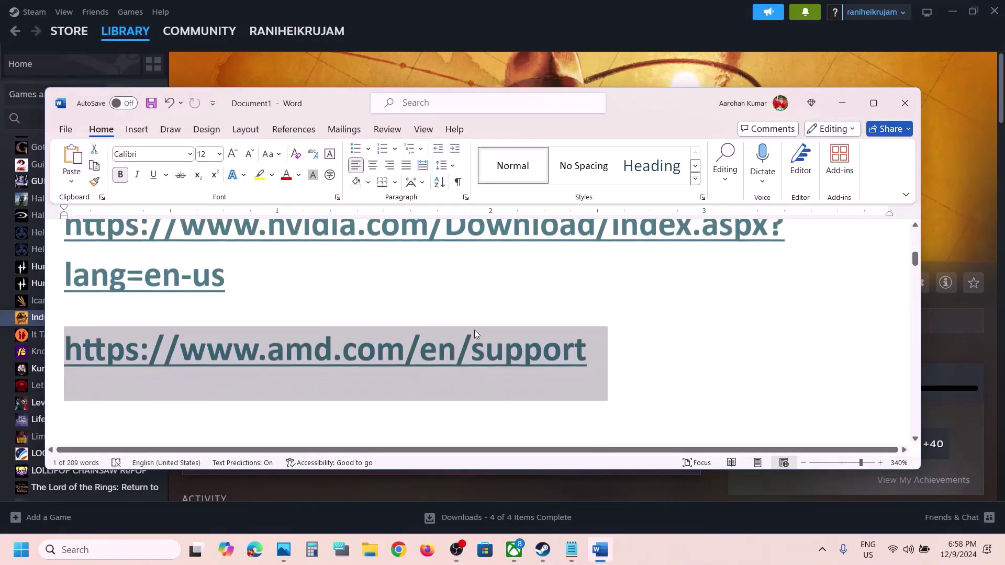
{"action": "scroll", "coordinate": [475, 330], "scroll_direction": "down", "scroll_amount": 2}
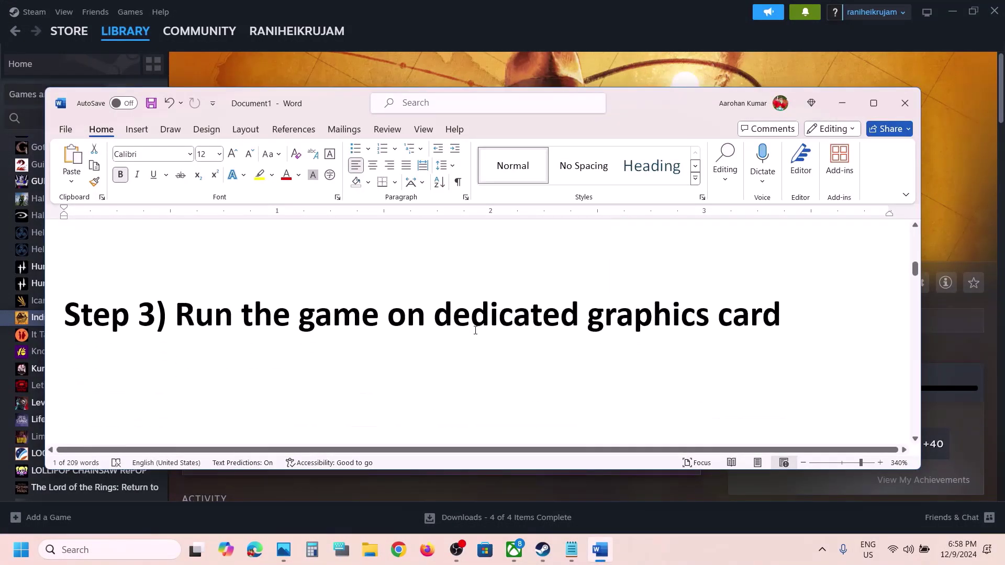
{"action": "double_click", "coordinate": [657, 313]}
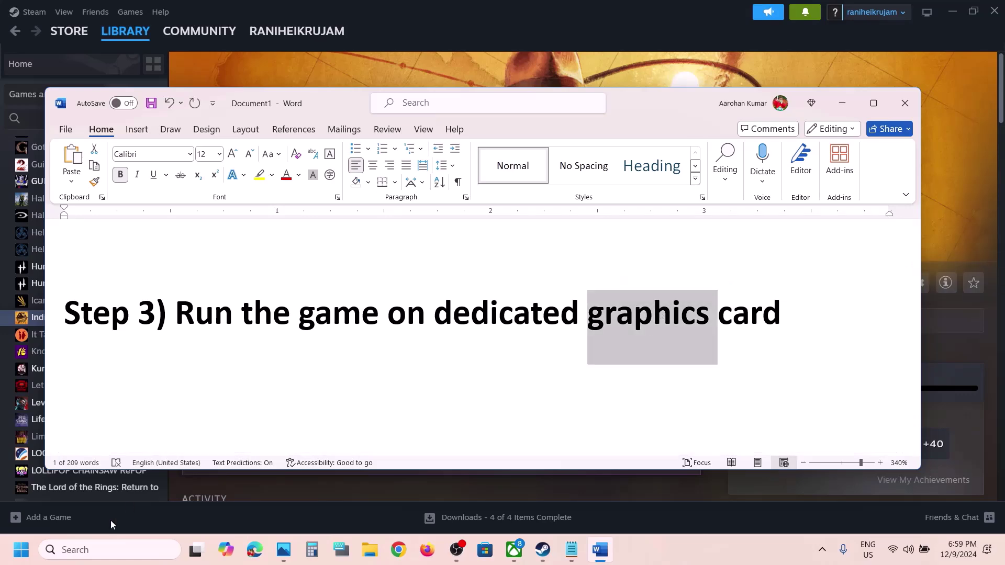
- Open the Windows Graphics settings and add TheGreatCircle application from the The Great Circle install folder as a desktop app
{"action": "left_click", "coordinate": [96, 547]}
{"action": "type", "text": "graphics"}
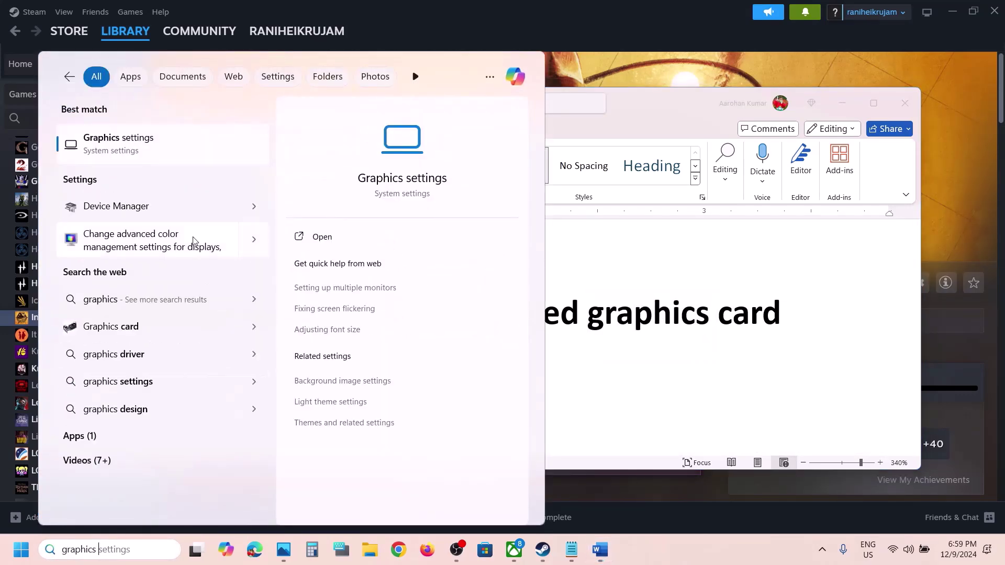
{"action": "left_click", "coordinate": [169, 149]}
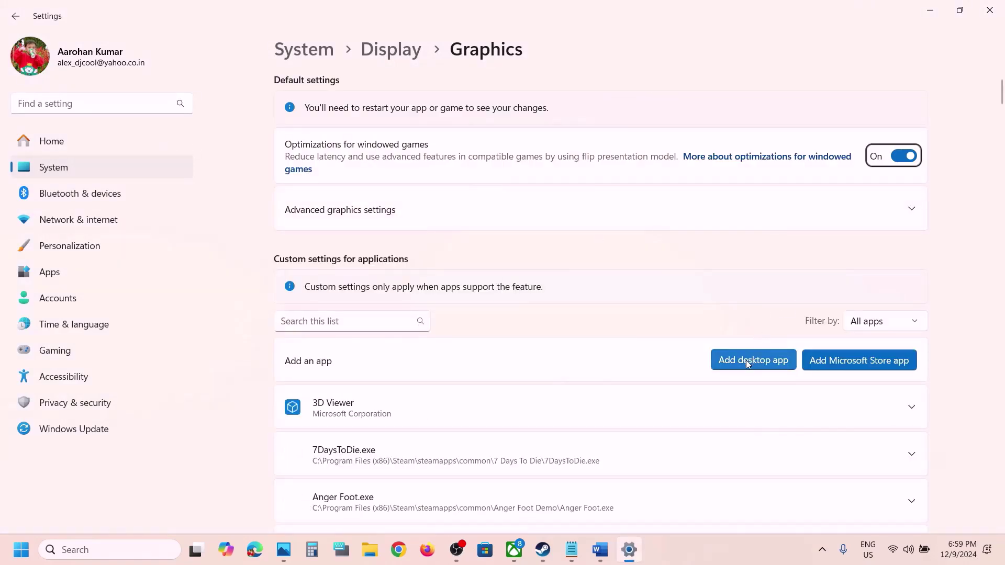
{"action": "left_click", "coordinate": [746, 360]}
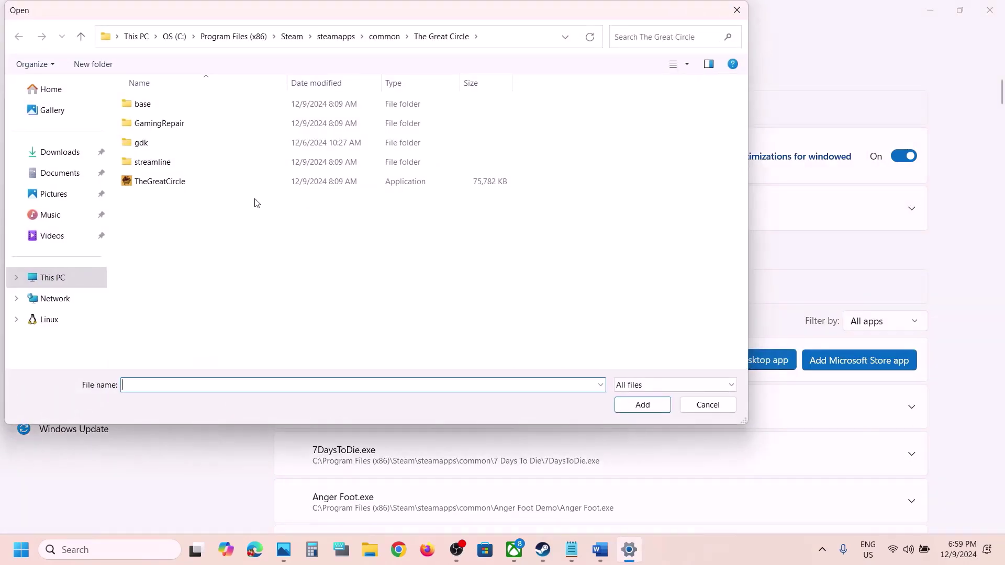
{"action": "left_click", "coordinate": [515, 41]}
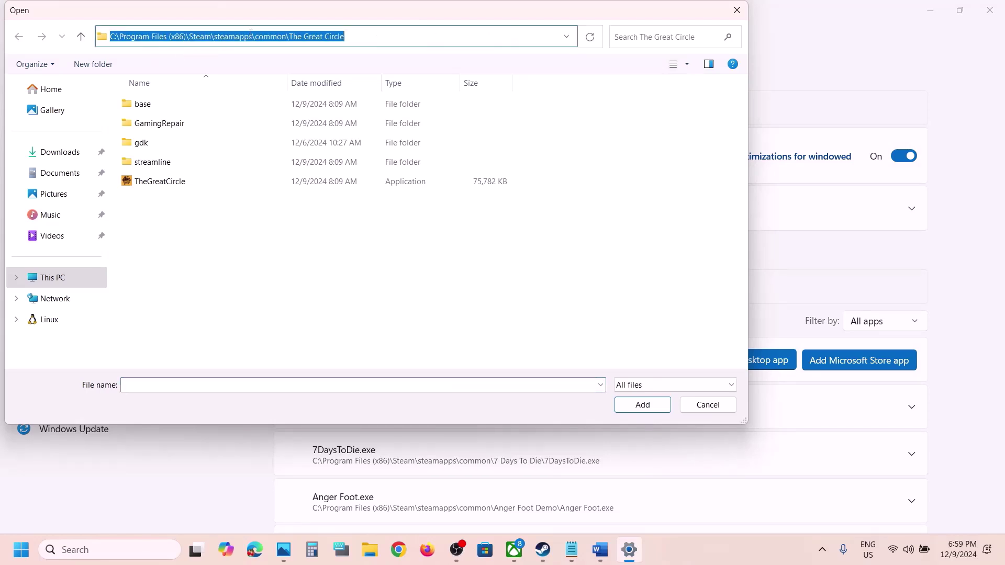
{"action": "left_click", "coordinate": [159, 180]}
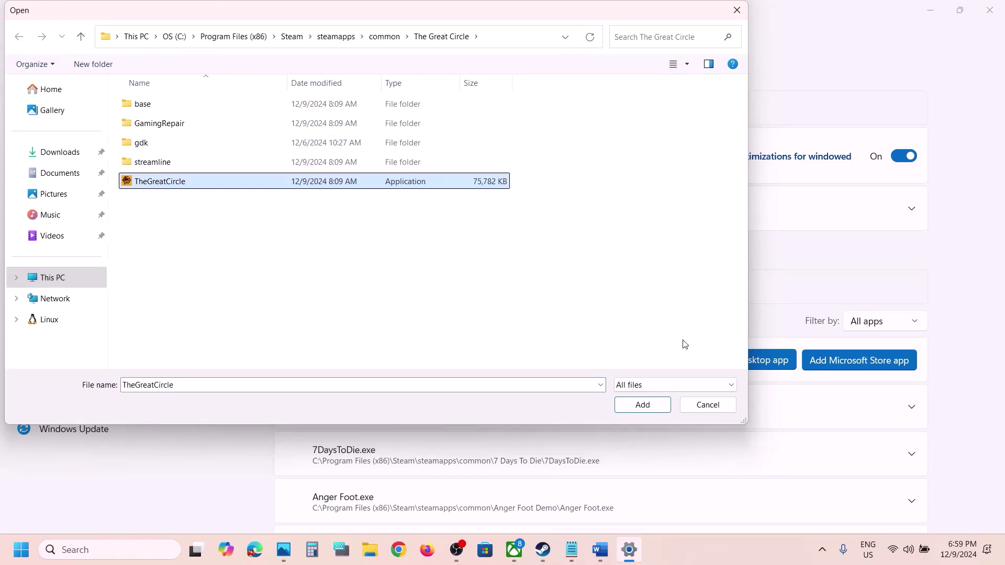
{"action": "left_click", "coordinate": [652, 405]}
- Set the GPU preference of the Steam version of Indiana Jones and The Great Circle to High Performance (NVIDIA GeForce RTX 3050 Laptop GPU)
{"action": "scroll", "coordinate": [655, 409], "scroll_direction": "down", "scroll_amount": 5}
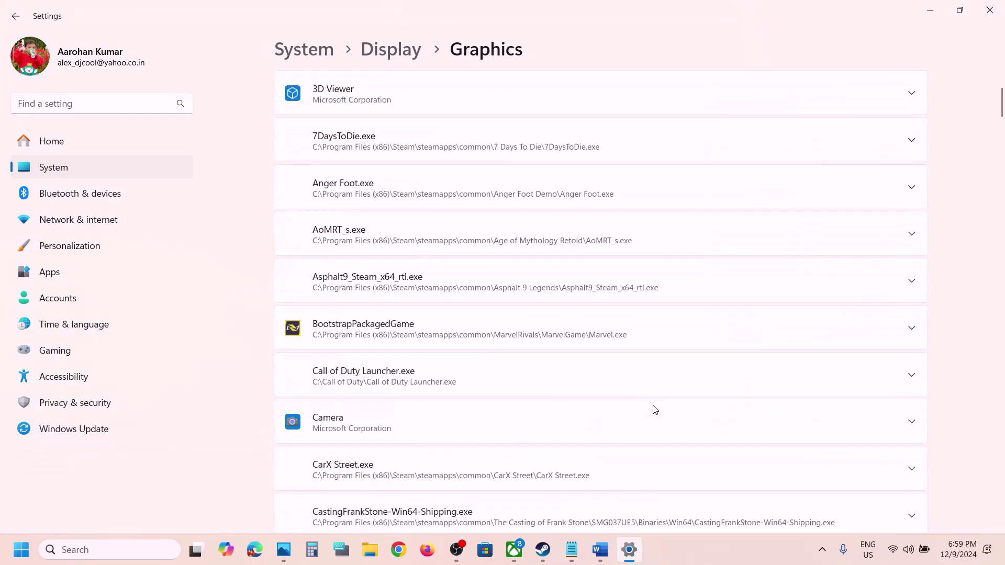
{"action": "scroll", "coordinate": [656, 410], "scroll_direction": "down", "scroll_amount": 20}
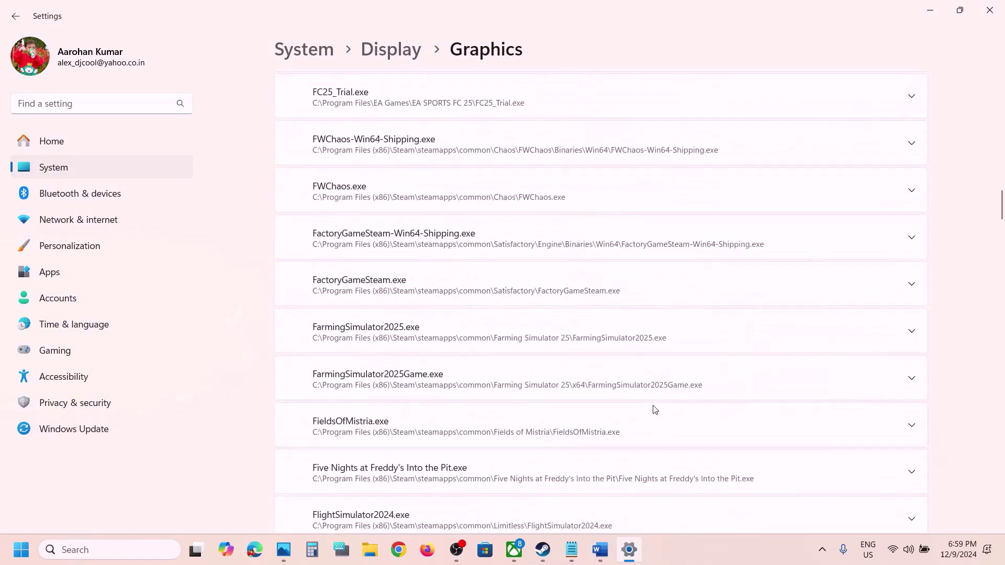
{"action": "scroll", "coordinate": [655, 409], "scroll_direction": "down", "scroll_amount": 20}
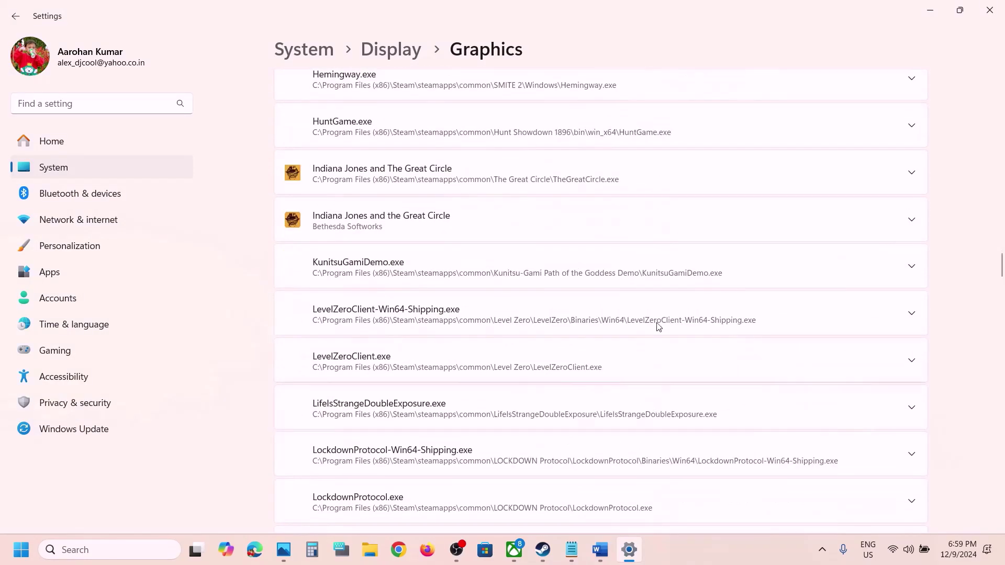
{"action": "scroll", "coordinate": [658, 324], "scroll_direction": "up", "scroll_amount": 1}
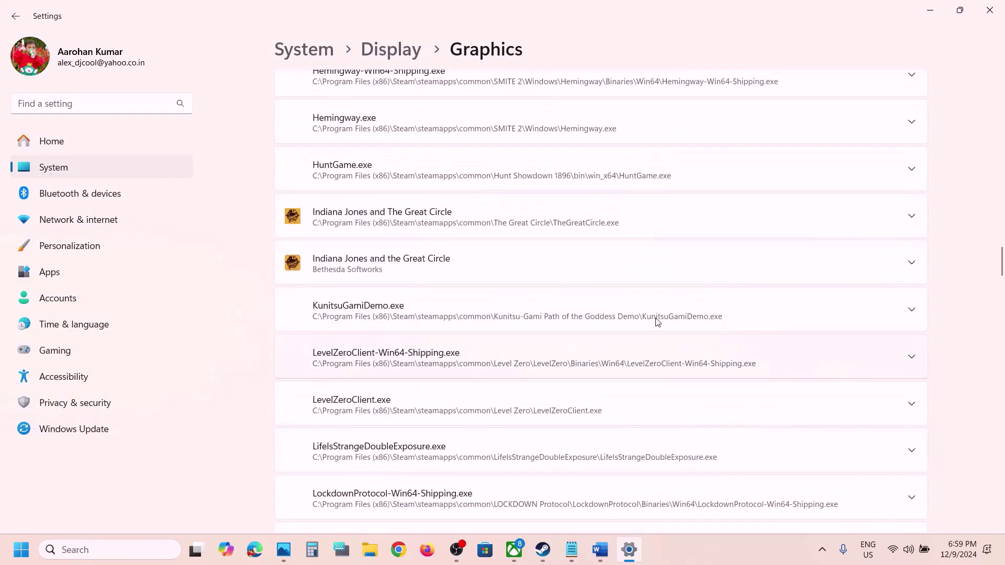
{"action": "left_click", "coordinate": [912, 216]}
{"action": "scroll", "coordinate": [882, 259], "scroll_direction": "up", "scroll_amount": 1}
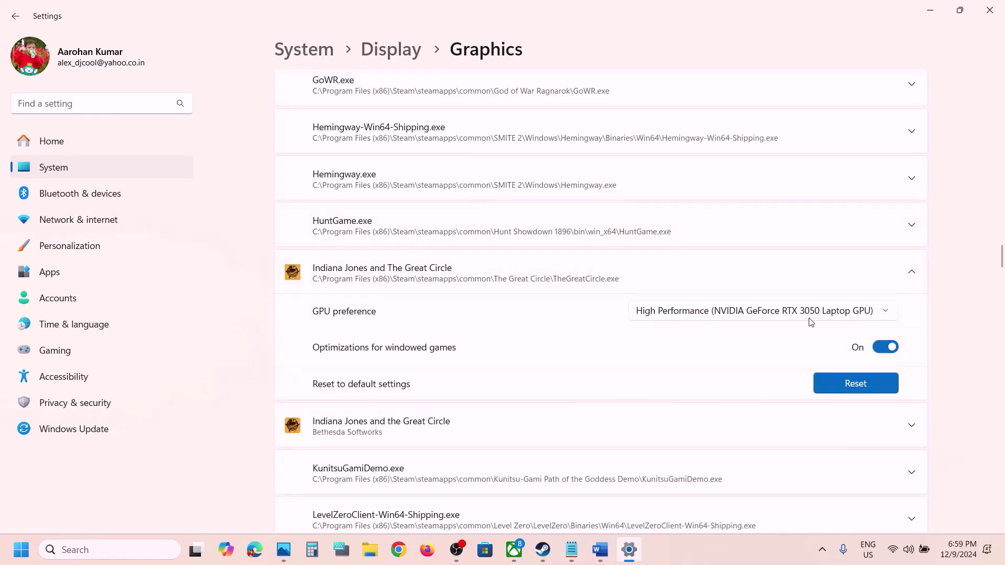
{"action": "left_click", "coordinate": [721, 315]}
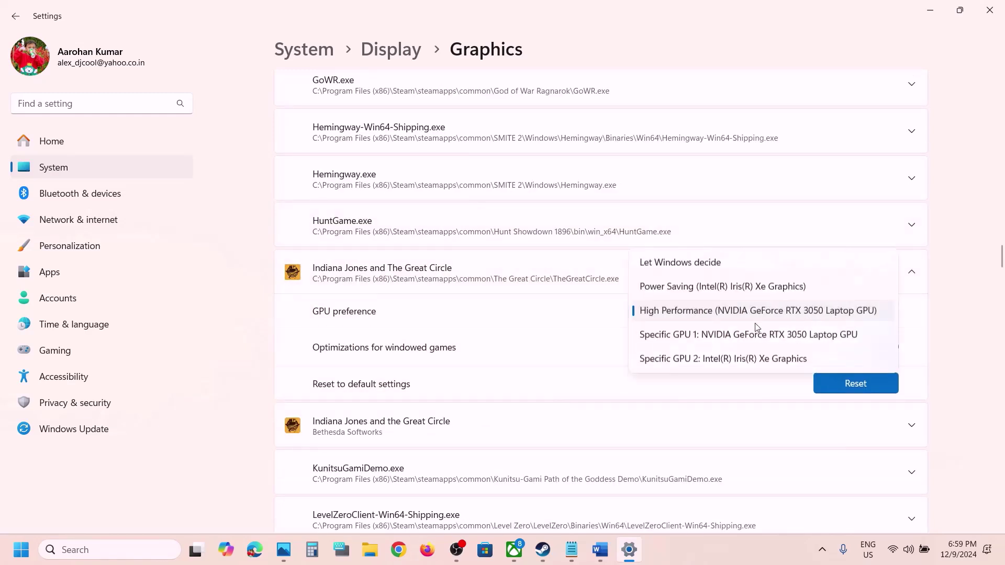
{"action": "left_click", "coordinate": [716, 312]}
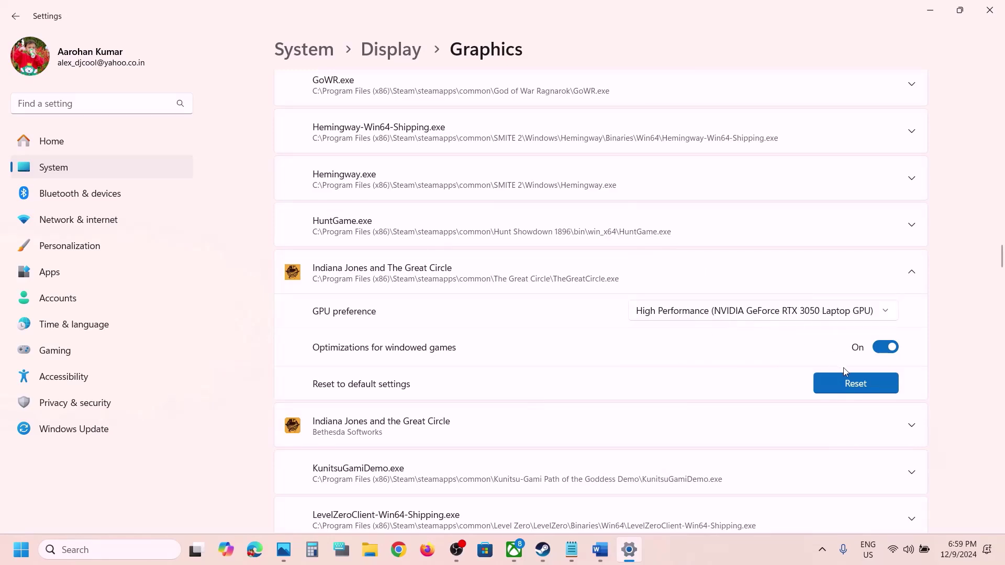
- Choose Indiana Jones and the Great Circle as a Microsoft Store app to add to the custom graphics settings
{"action": "scroll", "coordinate": [669, 388], "scroll_direction": "up", "scroll_amount": 20}
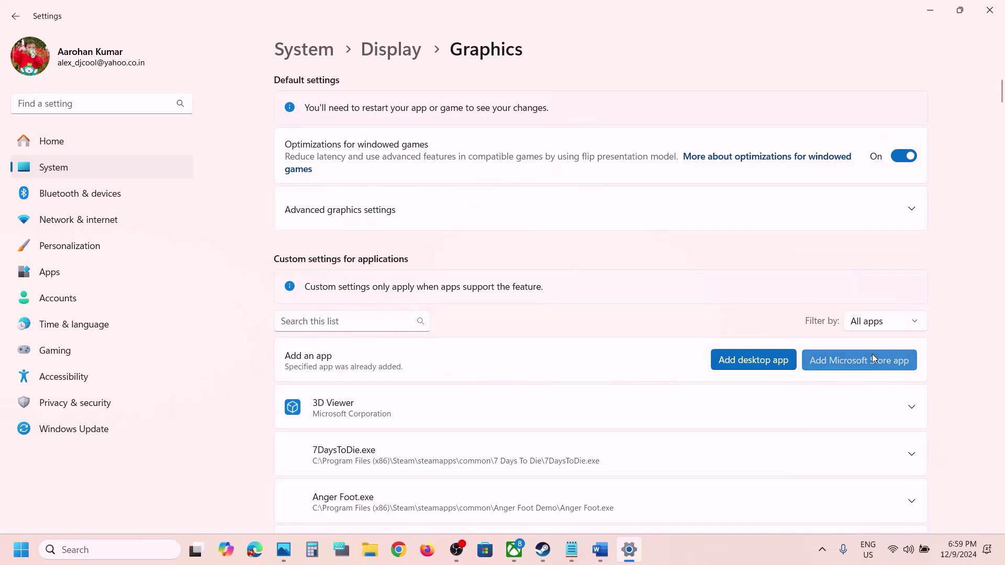
{"action": "left_click", "coordinate": [873, 360]}
{"action": "scroll", "coordinate": [673, 312], "scroll_direction": "down", "scroll_amount": 8}
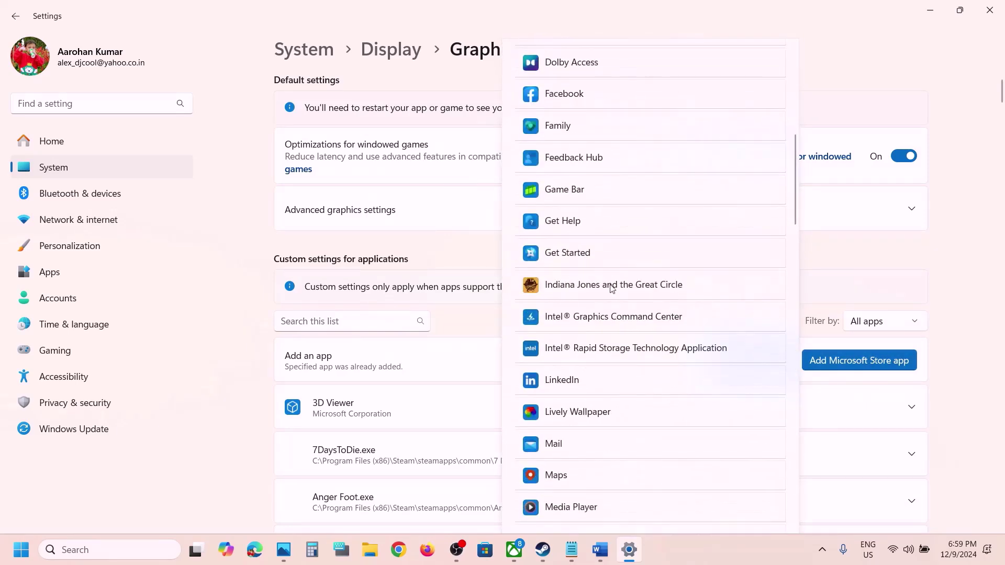
{"action": "left_click", "coordinate": [588, 287]}
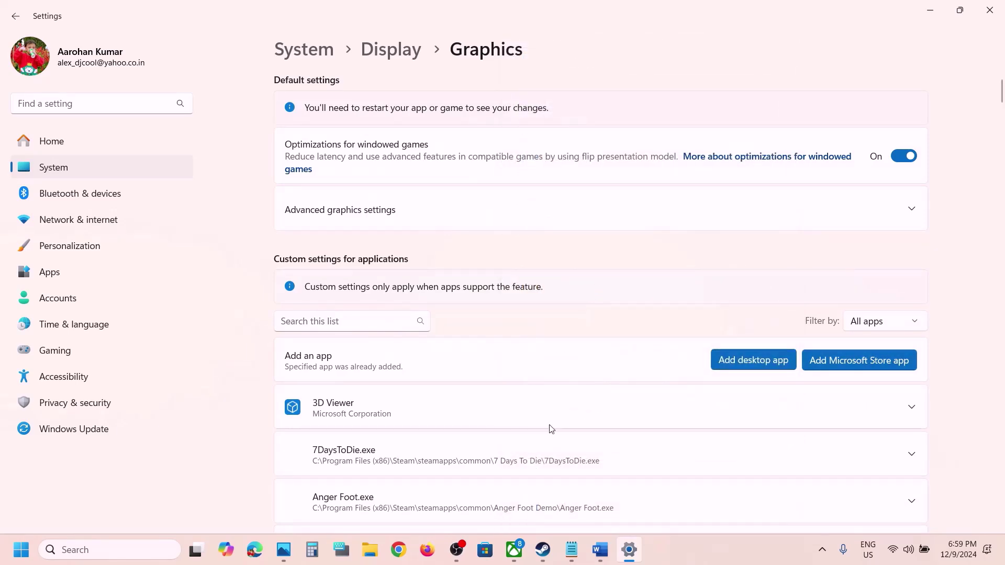
- Switch to the Word document and review Step 4 about rolling back the graphics driver to 565.90
{"action": "left_click", "coordinate": [602, 549]}
{"action": "scroll", "coordinate": [420, 369], "scroll_direction": "down", "scroll_amount": 3}
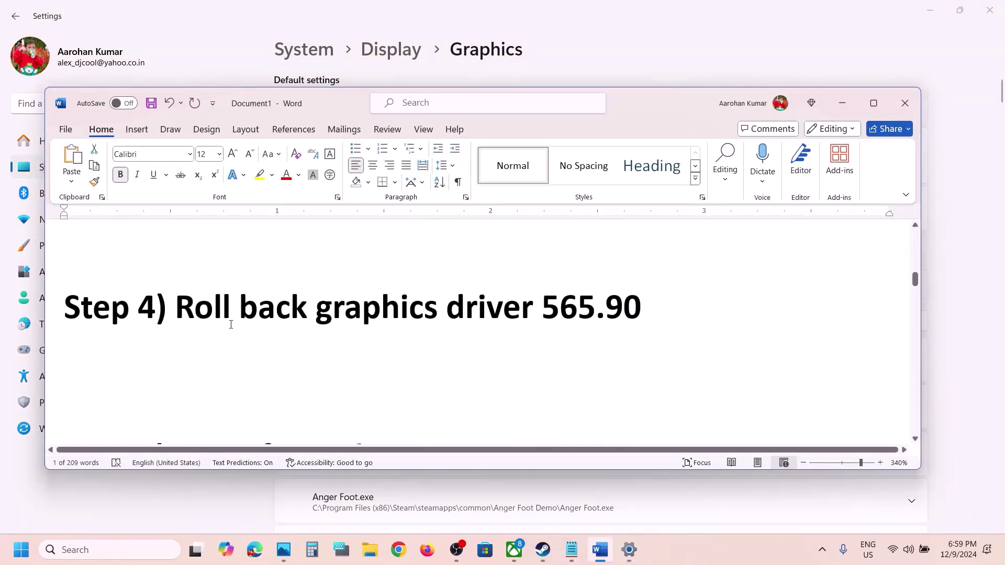
{"action": "left_click_drag", "start_coordinate": [199, 309], "coordinate": [642, 311]}
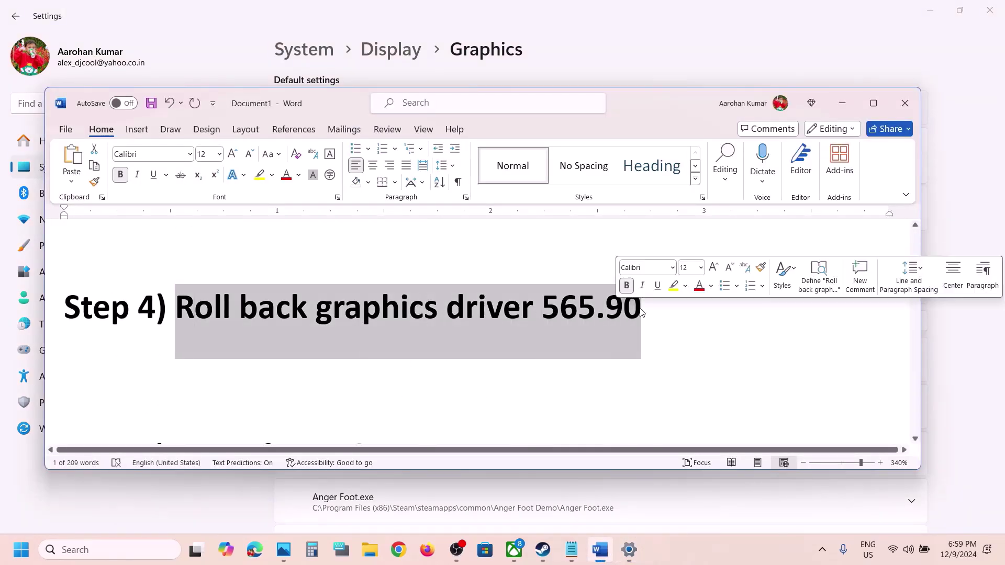
{"action": "left_click", "coordinate": [641, 312]}
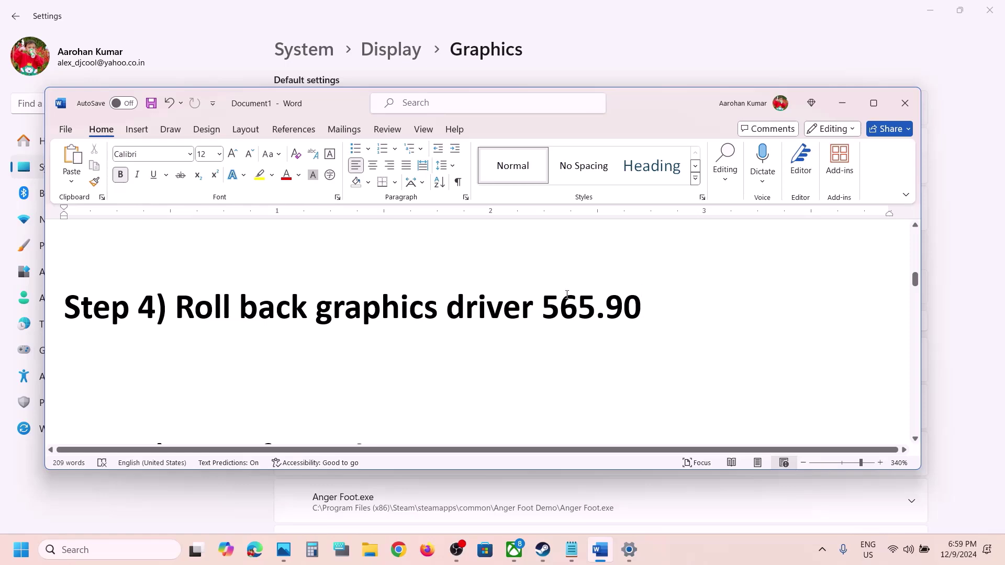
{"action": "left_click_drag", "start_coordinate": [645, 307], "coordinate": [542, 309]}
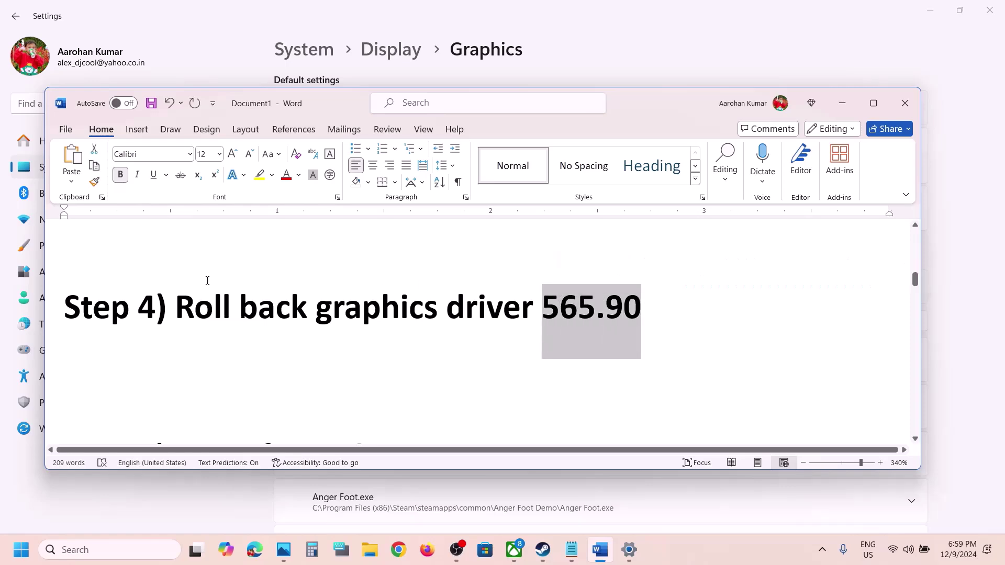
{"action": "left_click_drag", "start_coordinate": [181, 304], "coordinate": [445, 306]}
- Copy the NVIDIA driver download link from Step 2 of the document and open it in Chrome
{"action": "scroll", "coordinate": [443, 289], "scroll_direction": "up", "scroll_amount": 10}
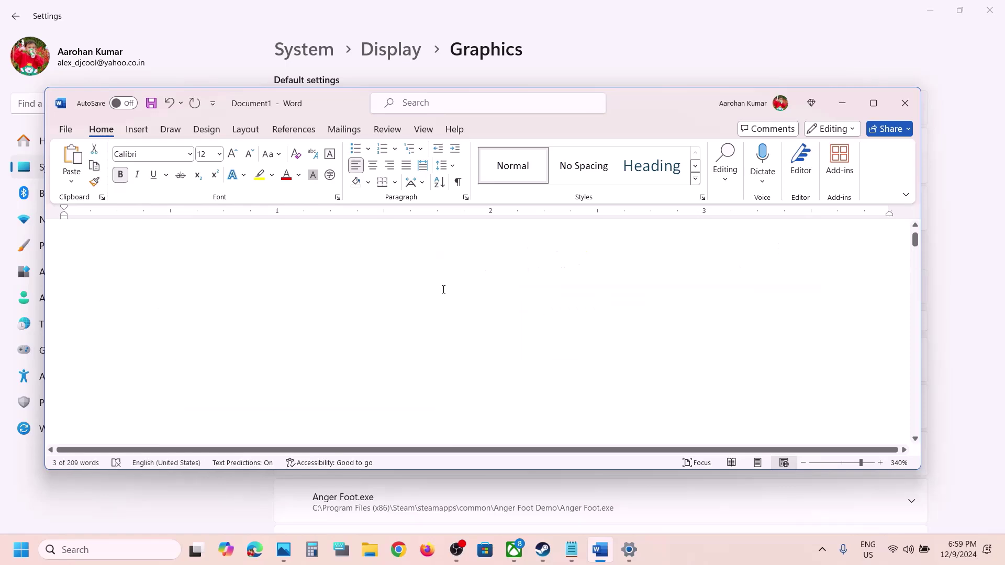
{"action": "scroll", "coordinate": [443, 289], "scroll_direction": "down", "scroll_amount": 3}
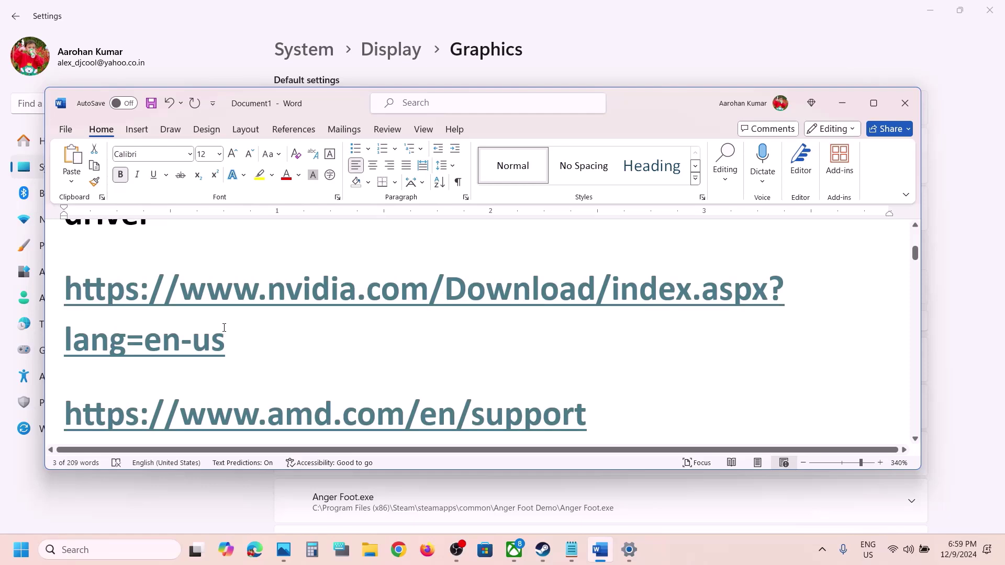
{"action": "left_click_drag", "start_coordinate": [231, 338], "coordinate": [102, 310]}
{"action": "key", "text": "ctrl+c"}
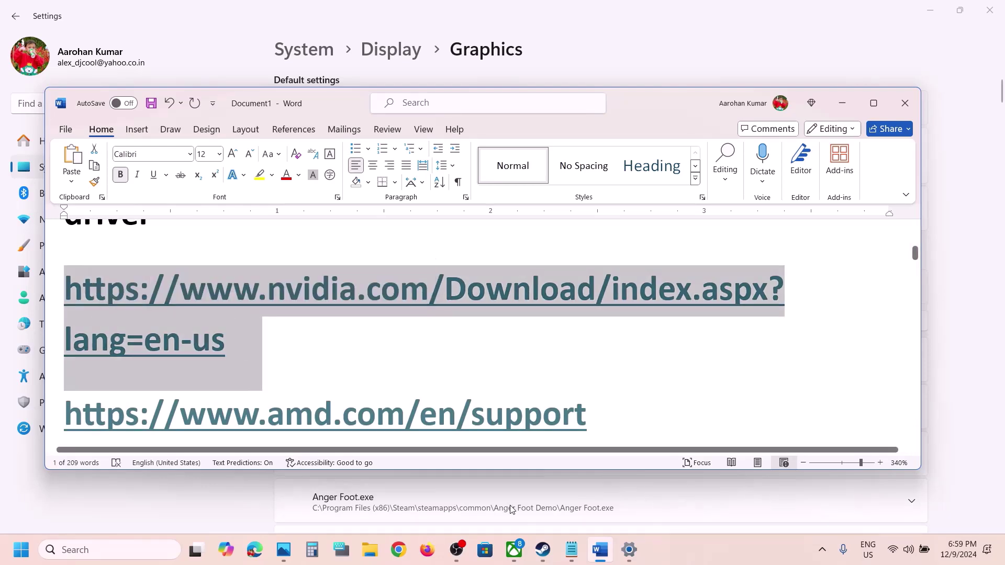
{"action": "left_click", "coordinate": [399, 544]}
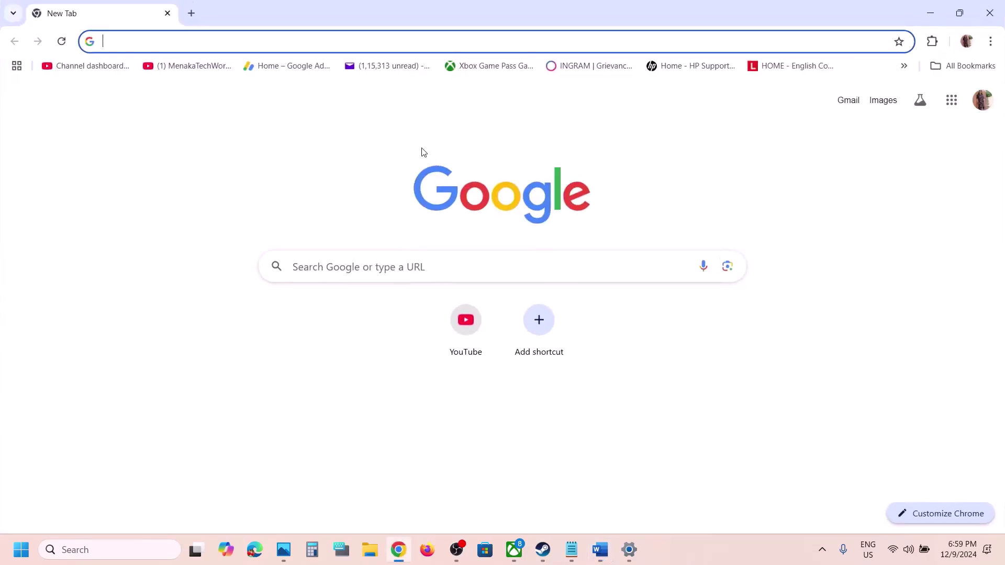
{"action": "key", "text": "ctrl+v"}
{"action": "key", "text": "Return"}
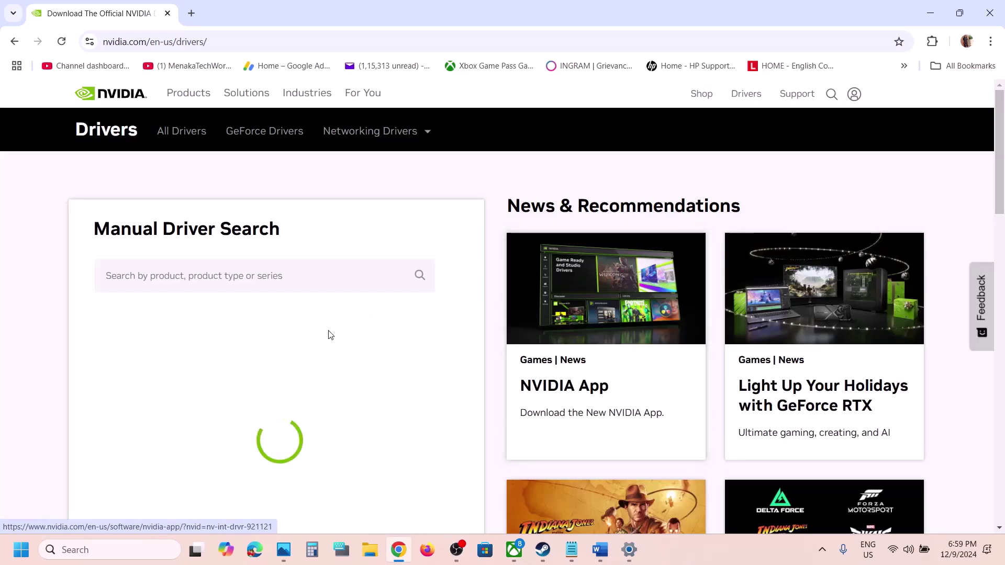
- Find drivers for the GeForce RTX 3050 Laptop GPU on Windows 11, view the latest Game Ready Driver's page, and return to the results
{"action": "scroll", "coordinate": [274, 381], "scroll_direction": "down", "scroll_amount": 1}
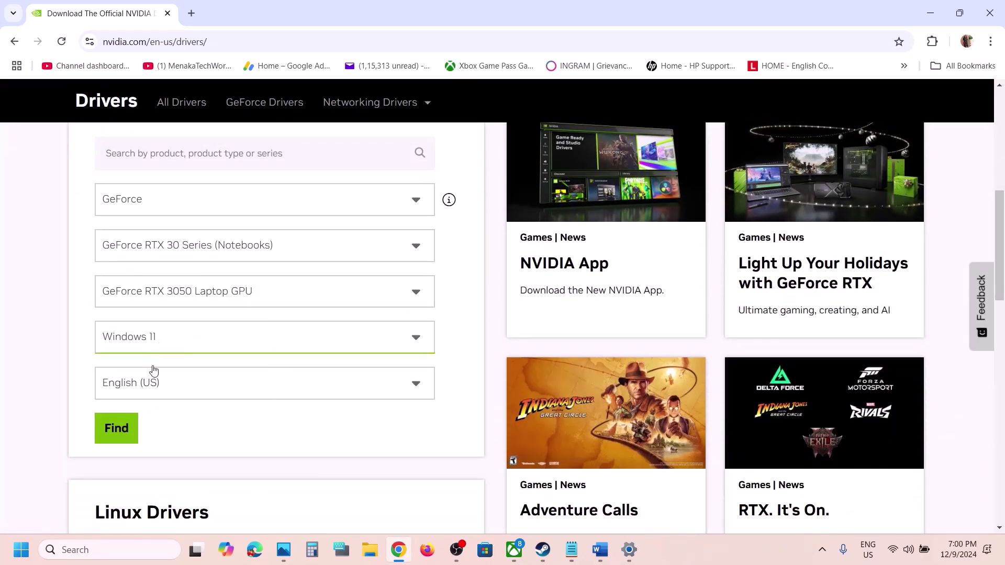
{"action": "left_click", "coordinate": [114, 430]}
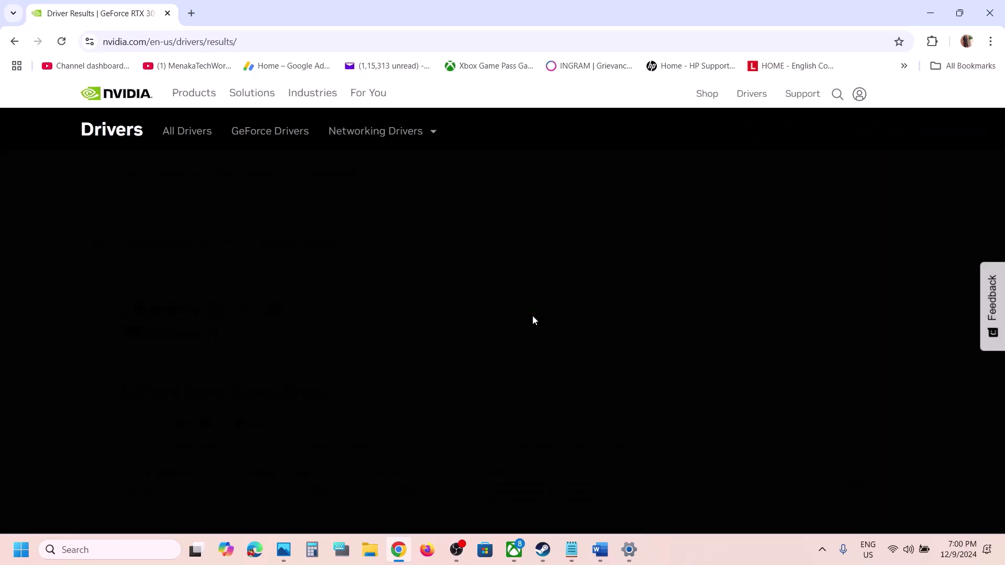
{"action": "scroll", "coordinate": [808, 339], "scroll_direction": "down", "scroll_amount": 3}
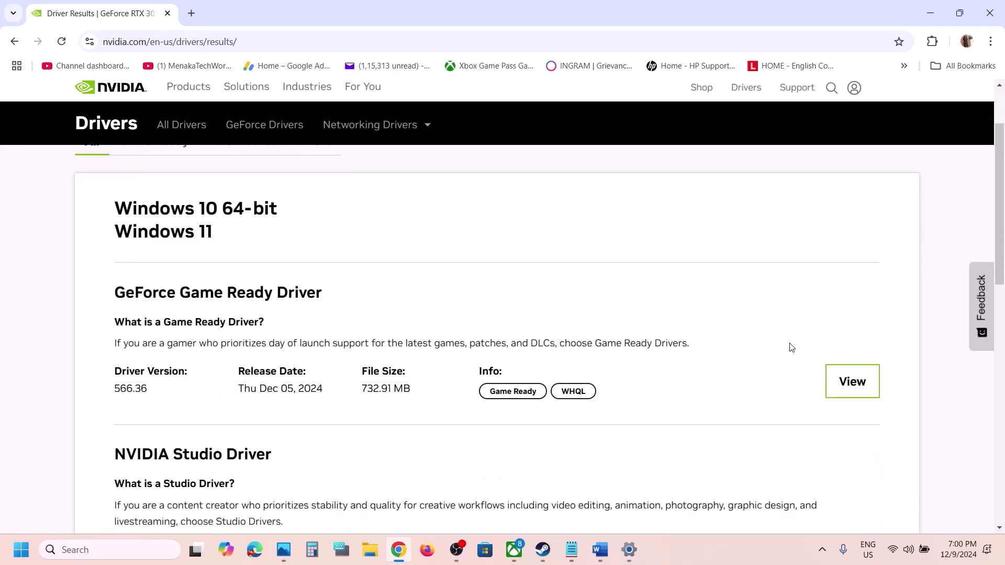
{"action": "left_click", "coordinate": [844, 369]}
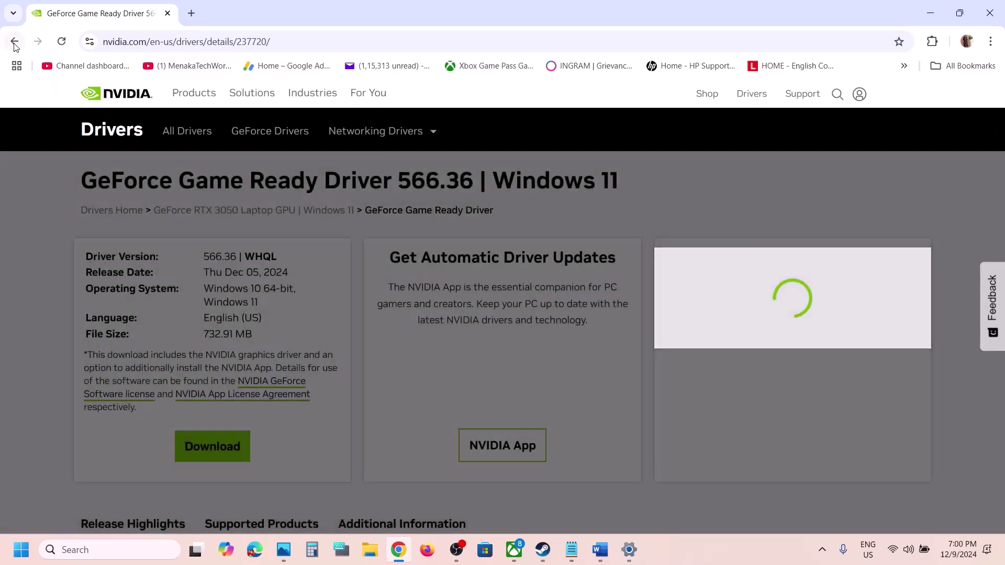
{"action": "left_click", "coordinate": [14, 43]}
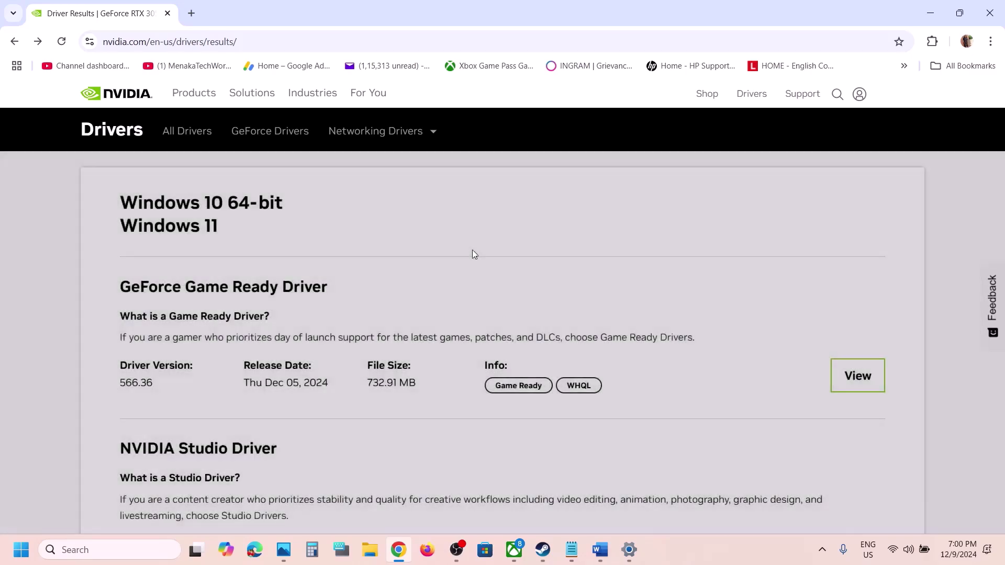
- Expand the list of more driver versions and locate the GeForce Game Ready Driver 565.90, highlighting its version number
{"action": "scroll", "coordinate": [474, 254], "scroll_direction": "down", "scroll_amount": 3}
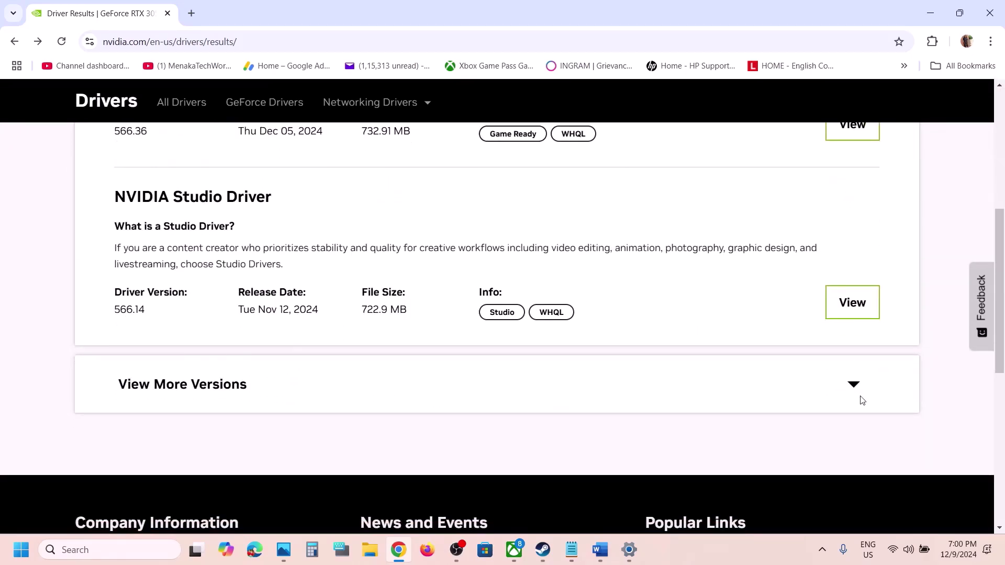
{"action": "left_click", "coordinate": [854, 387]}
{"action": "scroll", "coordinate": [506, 415], "scroll_direction": "down", "scroll_amount": 4}
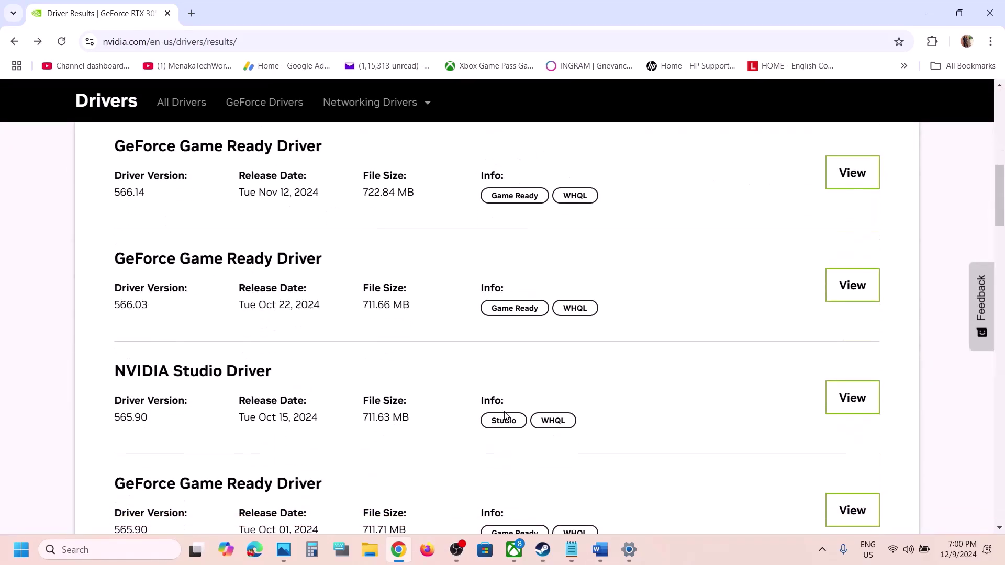
{"action": "scroll", "coordinate": [505, 415], "scroll_direction": "down", "scroll_amount": 1}
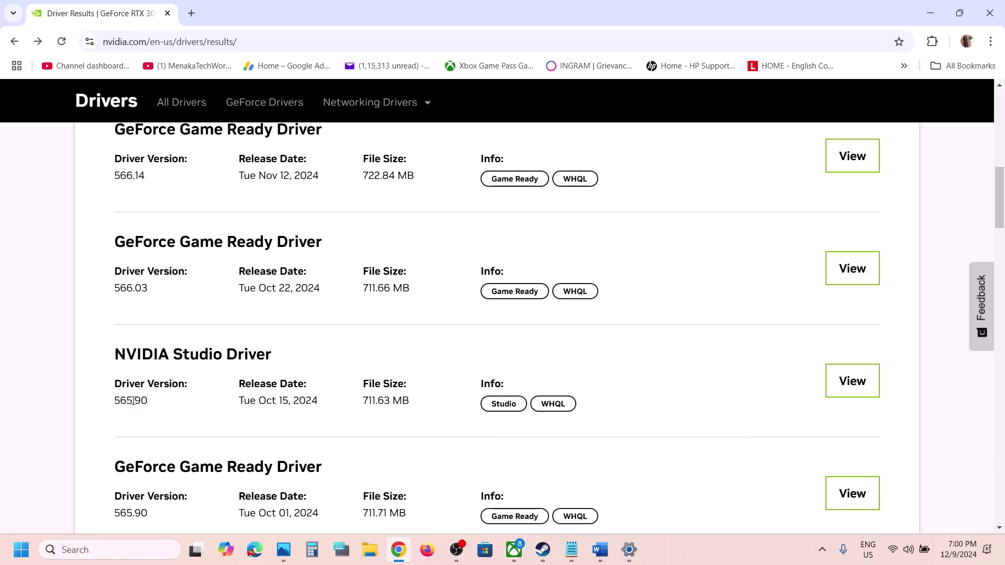
{"action": "scroll", "coordinate": [171, 424], "scroll_direction": "down", "scroll_amount": 1}
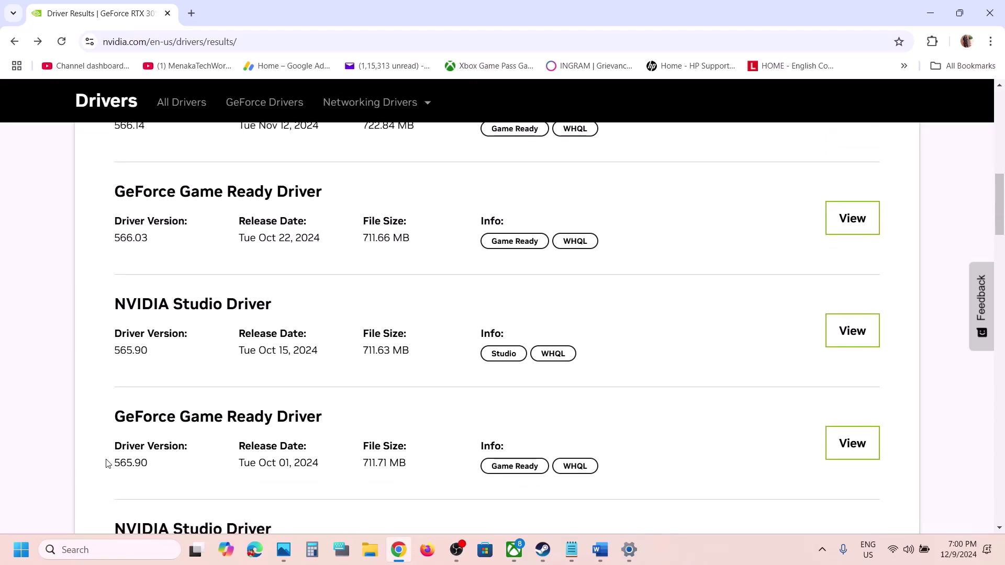
{"action": "left_click_drag", "start_coordinate": [116, 465], "coordinate": [140, 463]}
{"action": "left_click", "coordinate": [148, 462]}
{"action": "left_click_drag", "start_coordinate": [116, 464], "coordinate": [149, 463]}
- Compare the version numbers of the 566.03 and 565.90 GeForce Game Ready Driver entries, ending with 565.90 highlighted
{"action": "scroll", "coordinate": [313, 365], "scroll_direction": "up", "scroll_amount": 2}
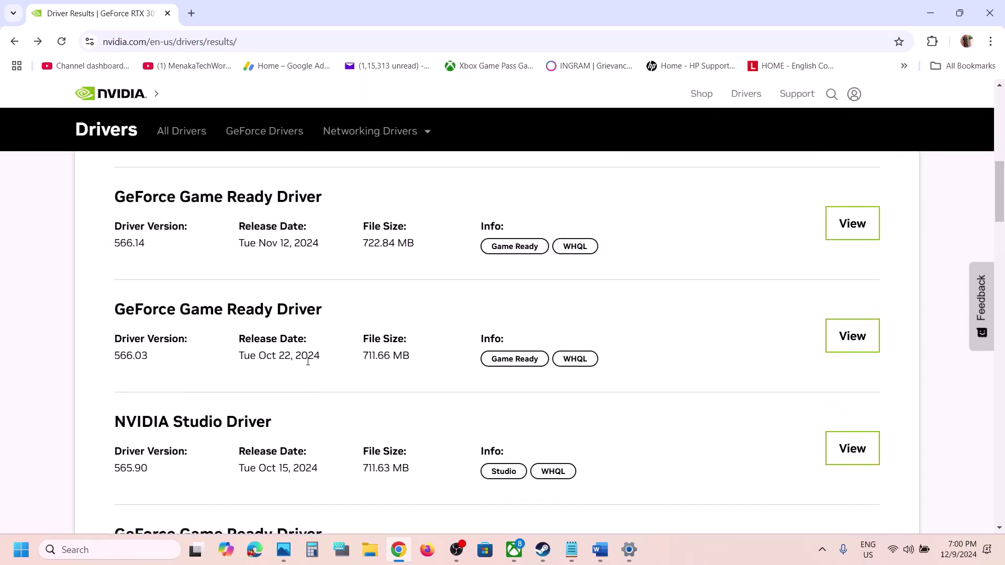
{"action": "double_click", "coordinate": [134, 359]}
{"action": "scroll", "coordinate": [134, 359], "scroll_direction": "down", "scroll_amount": 3}
{"action": "double_click", "coordinate": [131, 438]}
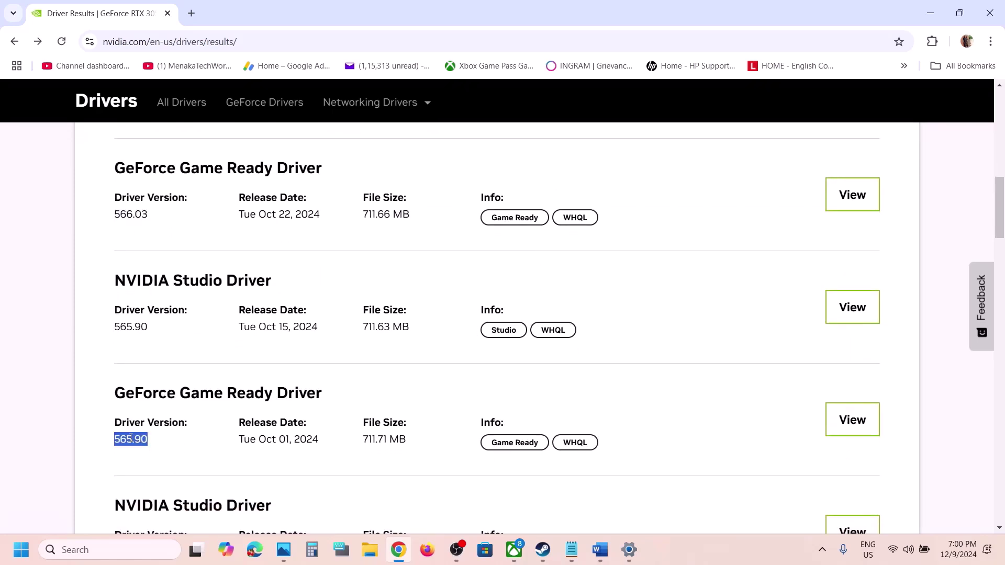
- Return to the Word document and review Steps 2 through 5, highlighting the "Try safe mode" text in Step 5
{"action": "left_click", "coordinate": [931, 13]}
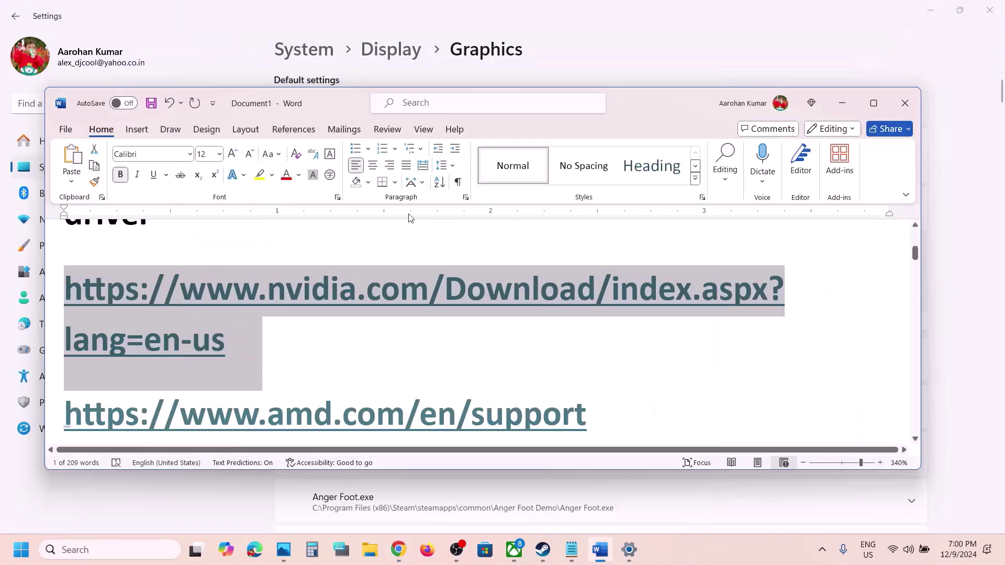
{"action": "left_click", "coordinate": [278, 288]}
{"action": "scroll", "coordinate": [281, 288], "scroll_direction": "up", "scroll_amount": 3}
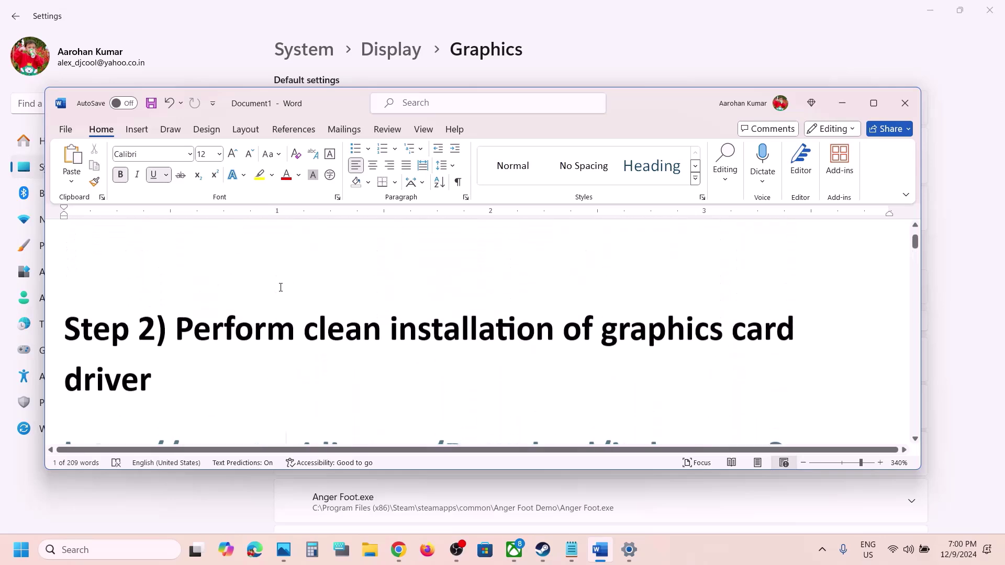
{"action": "scroll", "coordinate": [281, 288], "scroll_direction": "down", "scroll_amount": 4}
{"action": "scroll", "coordinate": [281, 287], "scroll_direction": "down", "scroll_amount": 3}
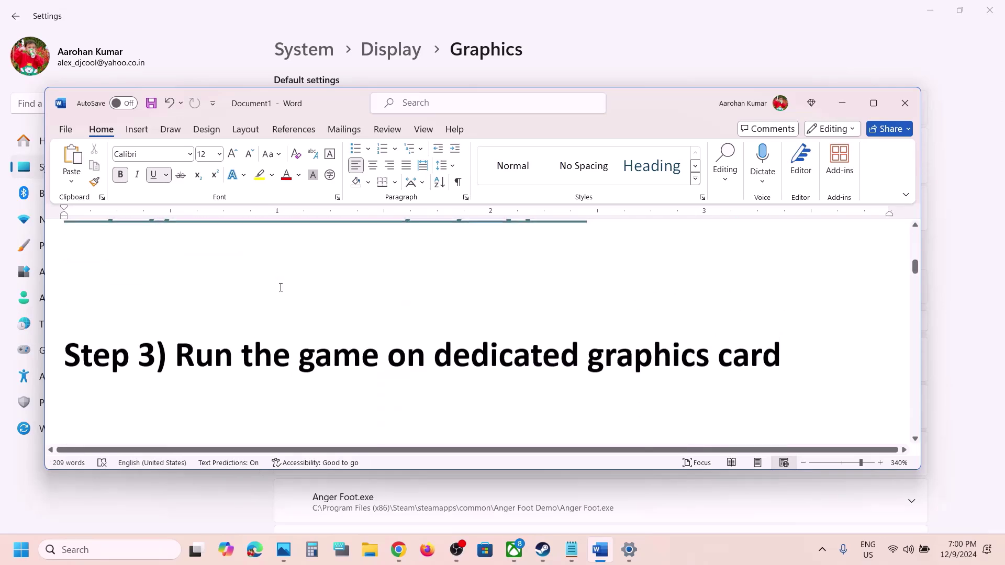
{"action": "scroll", "coordinate": [281, 288], "scroll_direction": "down", "scroll_amount": 5}
{"action": "scroll", "coordinate": [280, 288], "scroll_direction": "down", "scroll_amount": 2}
{"action": "scroll", "coordinate": [281, 288], "scroll_direction": "up", "scroll_amount": 3}
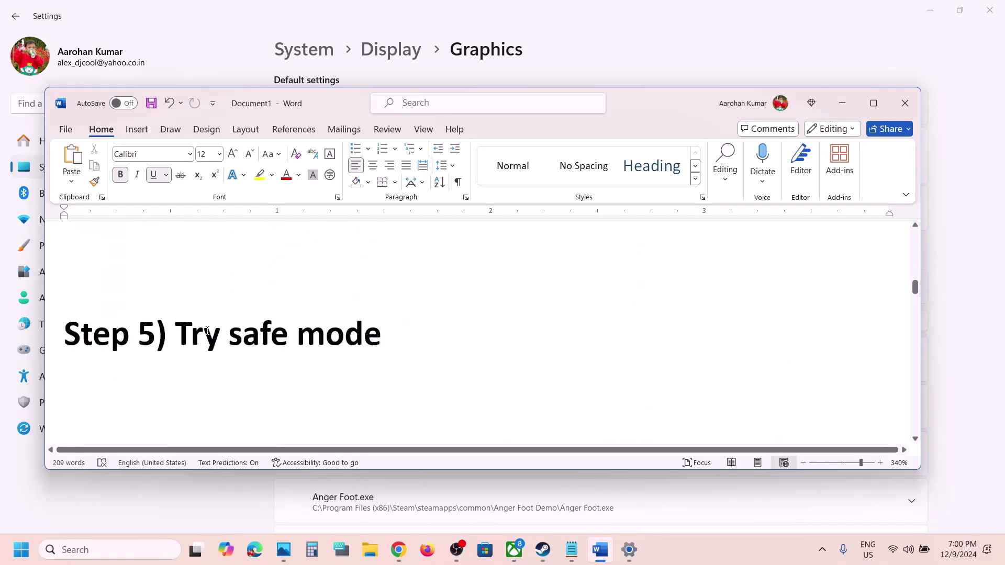
{"action": "left_click_drag", "start_coordinate": [330, 331], "coordinate": [176, 333]}
{"action": "scroll", "coordinate": [377, 330], "scroll_direction": "up", "scroll_amount": 3}
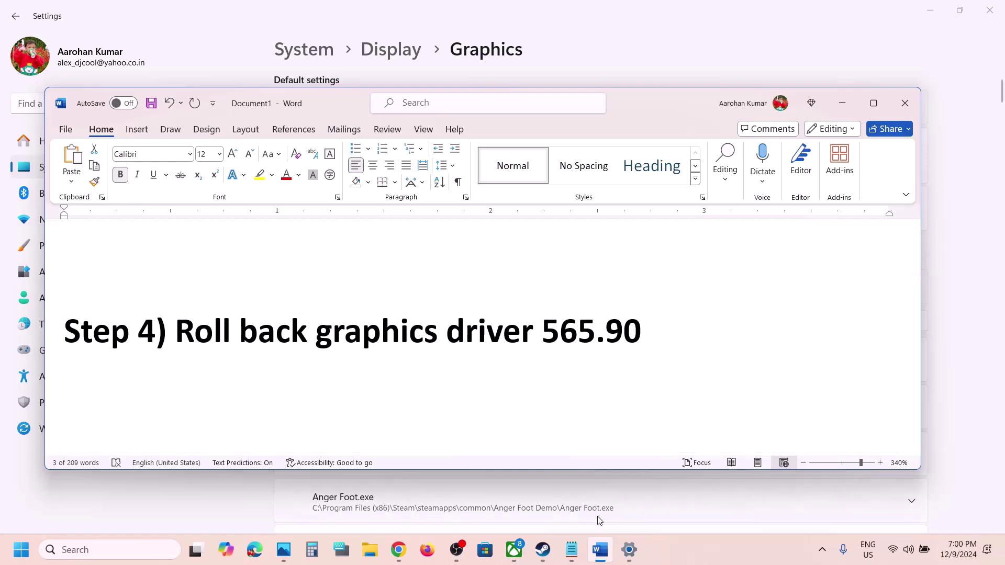
- In Steam, view the launch options for Indiana Jones and the Great Circle with Launch in Safe Mode selected, then cancel the launch
{"action": "left_click", "coordinate": [544, 551]}
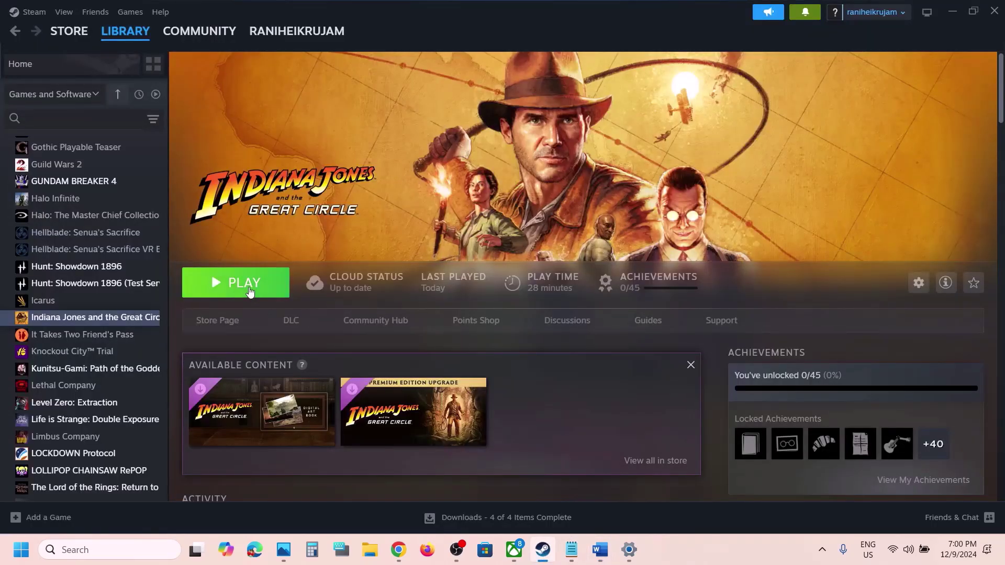
{"action": "left_click", "coordinate": [247, 282]}
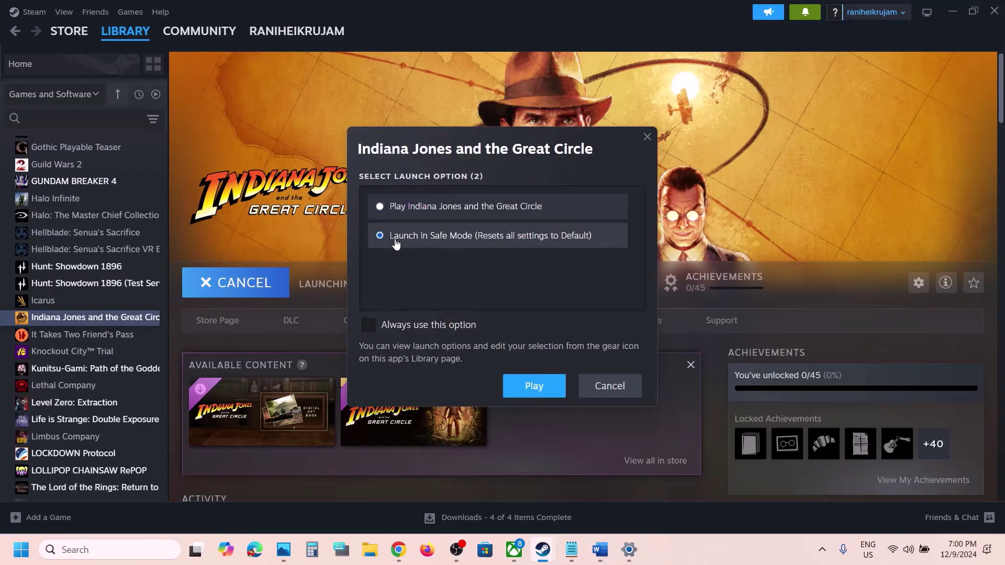
{"action": "left_click", "coordinate": [610, 386]}
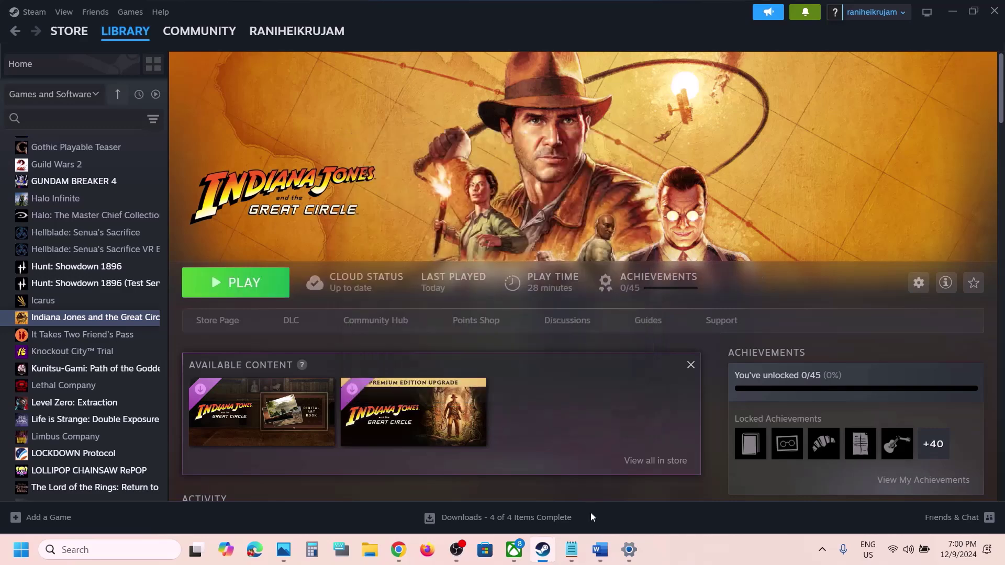
- Return to the Word document, maximize it, and highlight the file name TheGreatCircleConfig.local in Step 6
{"action": "left_click", "coordinate": [600, 550]}
{"action": "scroll", "coordinate": [438, 387], "scroll_direction": "down", "scroll_amount": 5}
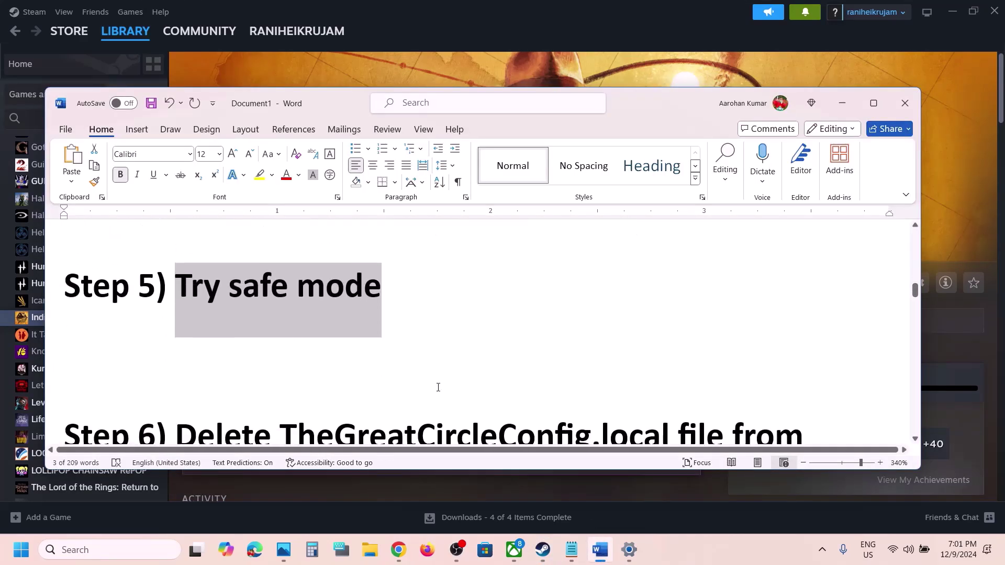
{"action": "scroll", "coordinate": [439, 387], "scroll_direction": "down", "scroll_amount": 3}
{"action": "left_click", "coordinate": [874, 104]}
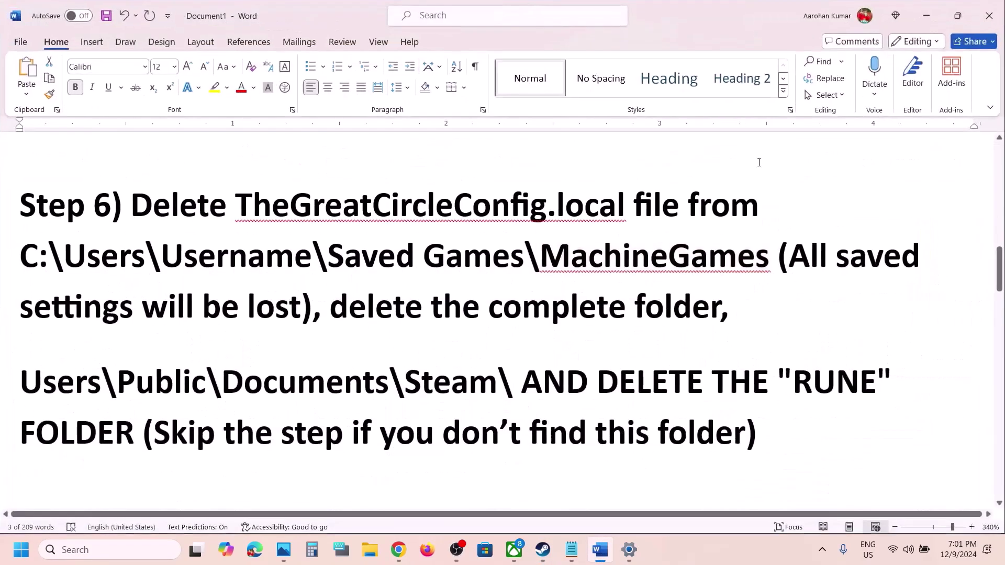
{"action": "double_click", "coordinate": [654, 257]}
{"action": "scroll", "coordinate": [299, 232], "scroll_direction": "up", "scroll_amount": 1}
{"action": "double_click", "coordinate": [299, 232]}
{"action": "left_click_drag", "start_coordinate": [245, 225], "coordinate": [631, 226]}
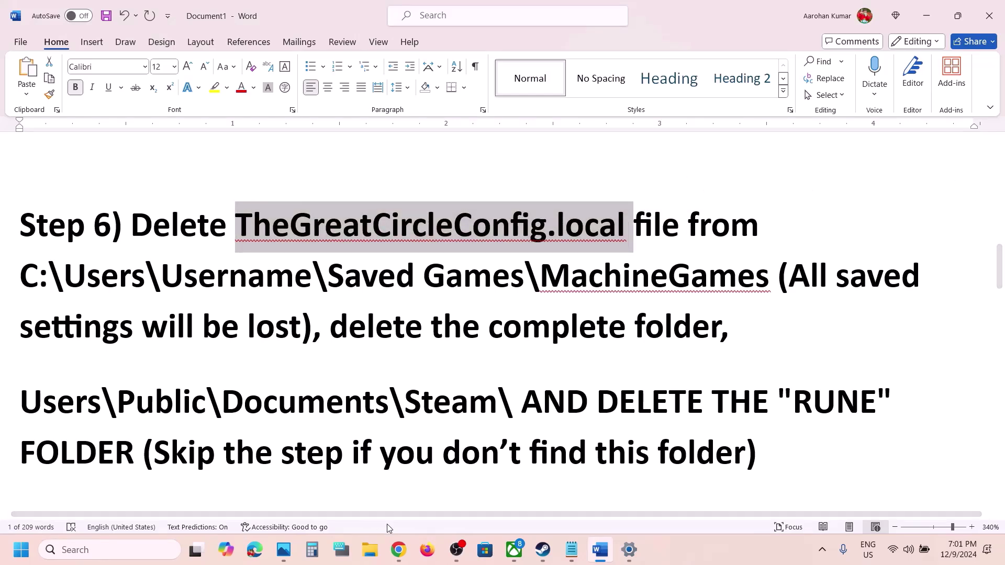
- In File Explorer, open the base folder under Saved Games\MachineGames\TheGreatCircle inside the user's profile folder on drive C
{"action": "left_click", "coordinate": [364, 555]}
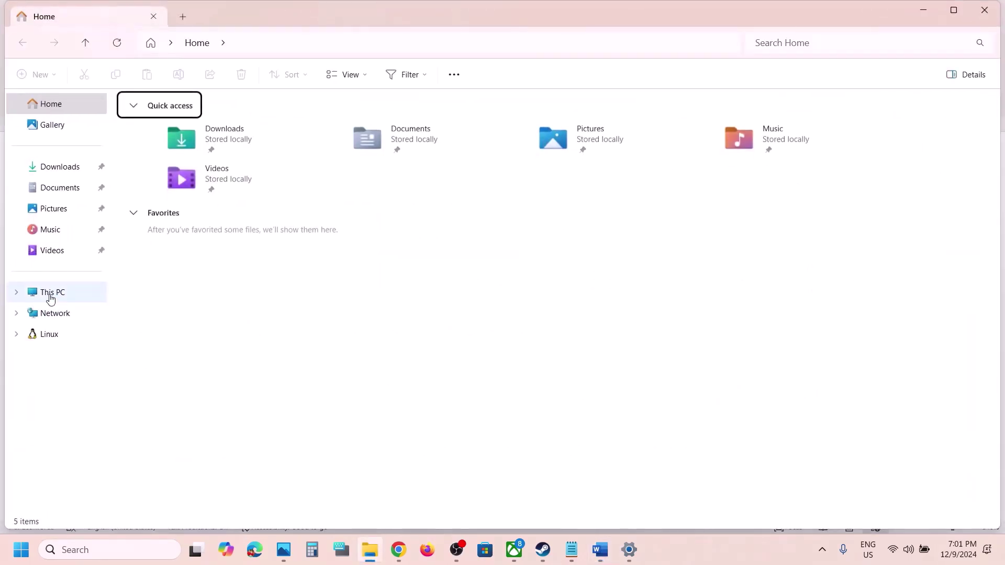
{"action": "left_click", "coordinate": [52, 293]}
{"action": "double_click", "coordinate": [221, 130]}
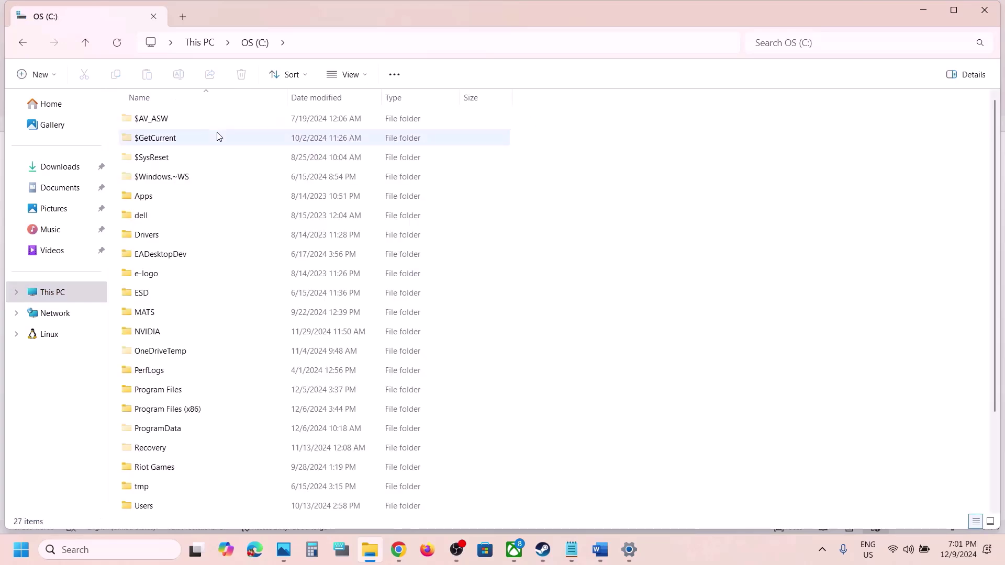
{"action": "scroll", "coordinate": [214, 316], "scroll_direction": "down", "scroll_amount": 2}
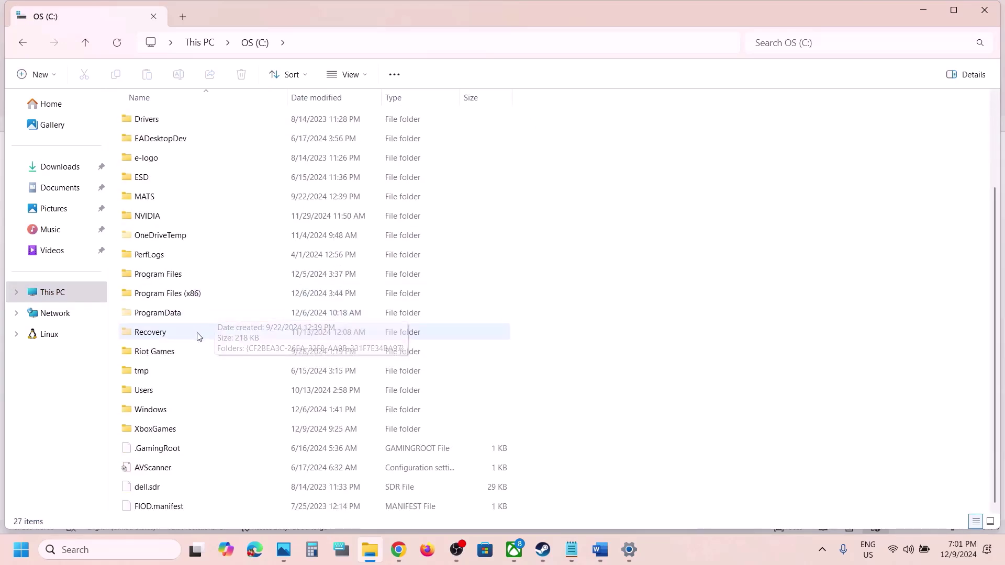
{"action": "double_click", "coordinate": [152, 390]}
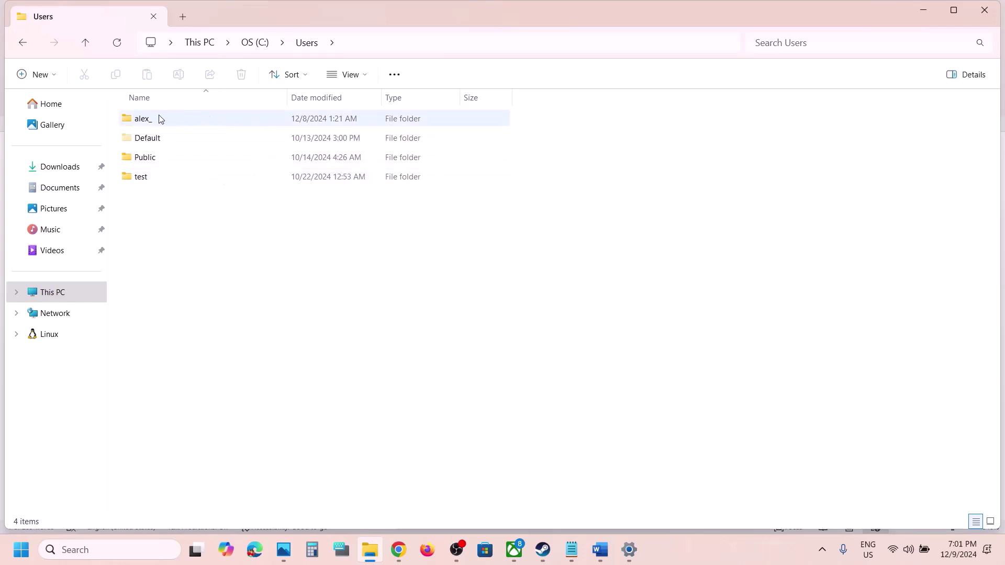
{"action": "double_click", "coordinate": [174, 119]}
{"action": "scroll", "coordinate": [213, 327], "scroll_direction": "down", "scroll_amount": 2}
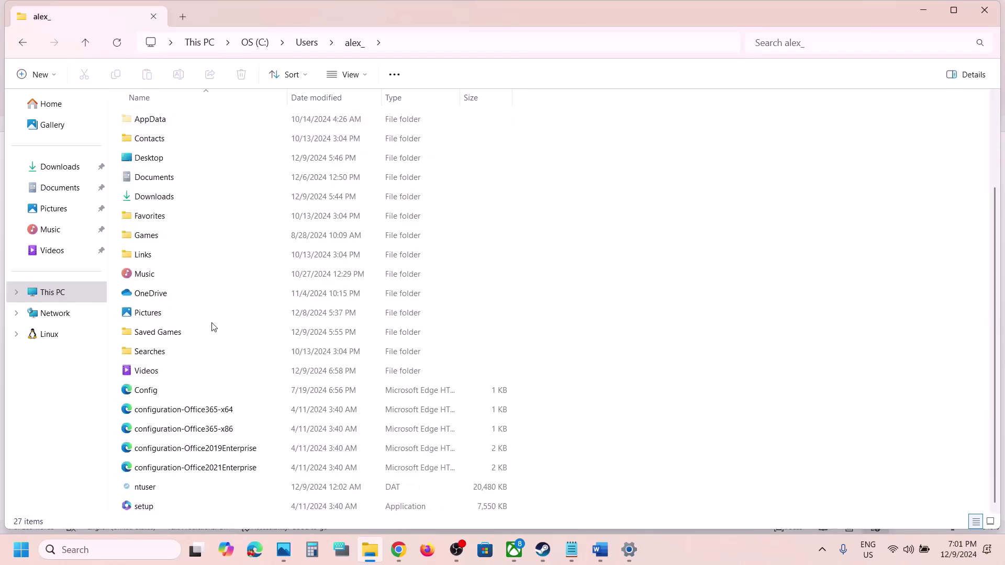
{"action": "double_click", "coordinate": [159, 340]}
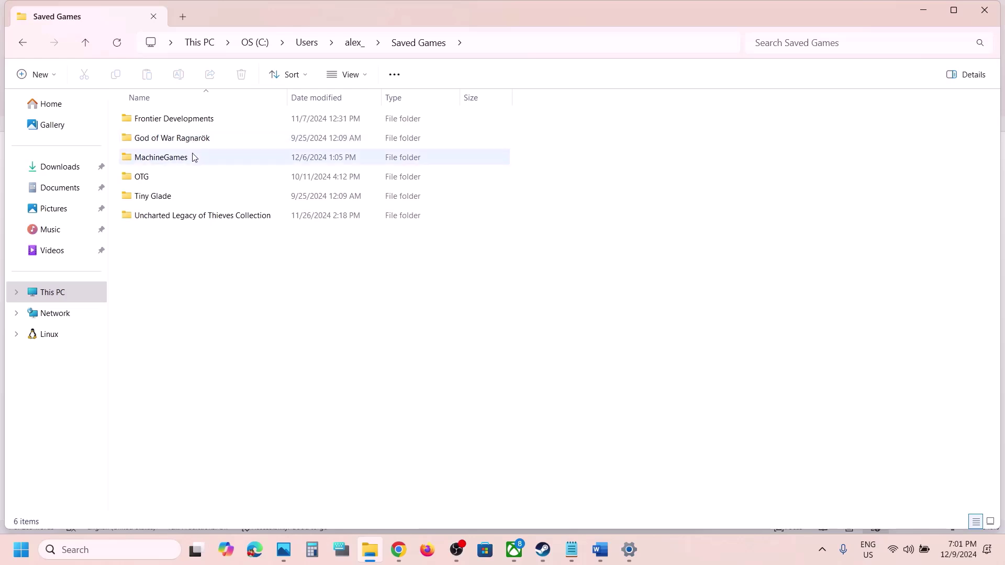
{"action": "double_click", "coordinate": [175, 160]}
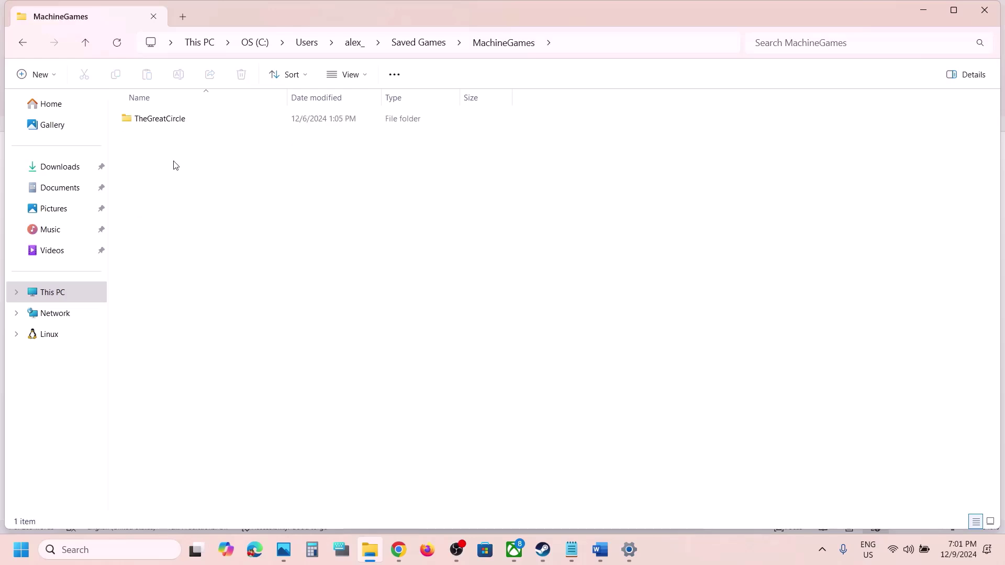
{"action": "double_click", "coordinate": [184, 121]}
{"action": "double_click", "coordinate": [174, 122]}
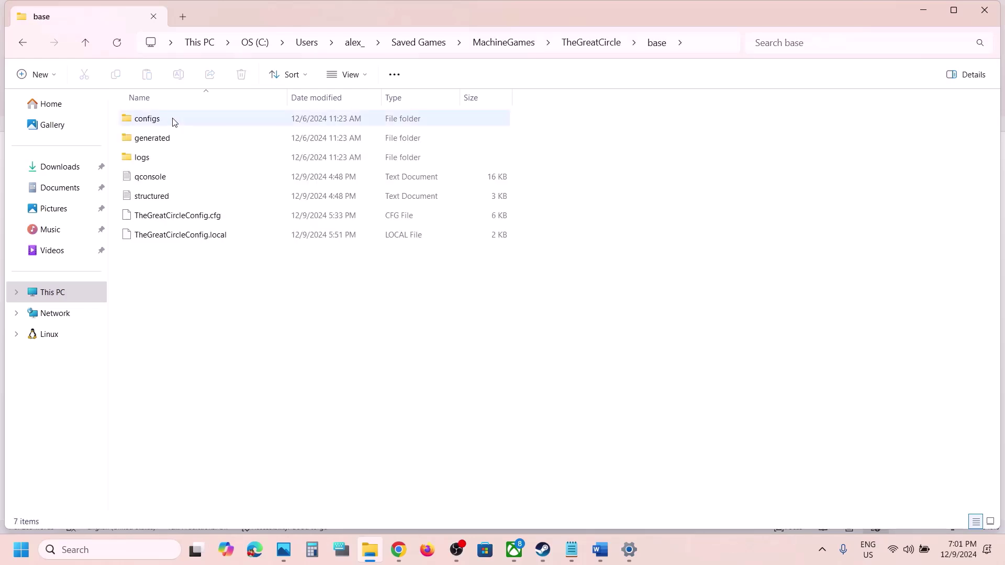
- Check the file name against Step 6 of the document and delete TheGreatCircleConfig.local from the base folder
{"action": "left_click", "coordinate": [237, 241]}
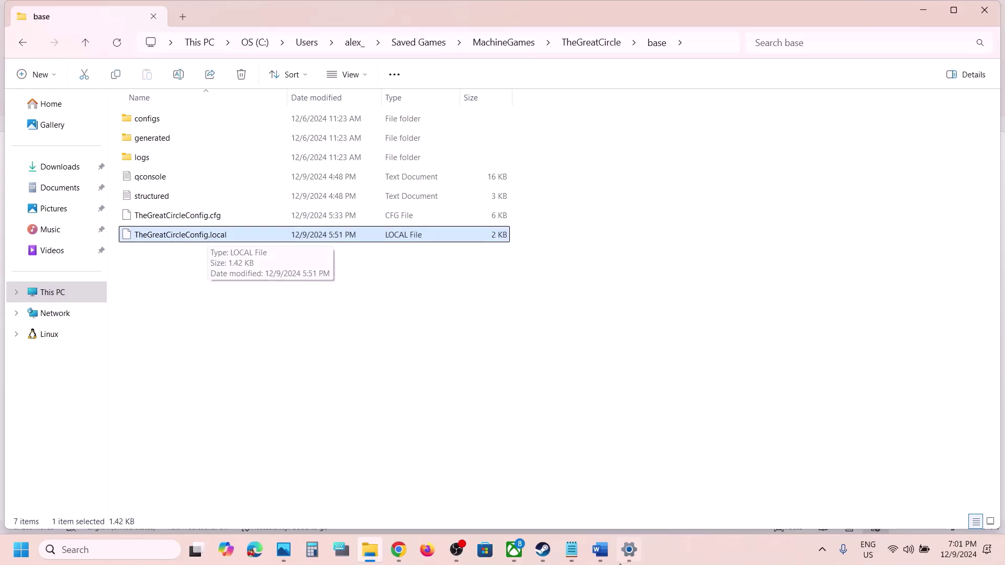
{"action": "left_click", "coordinate": [599, 562]}
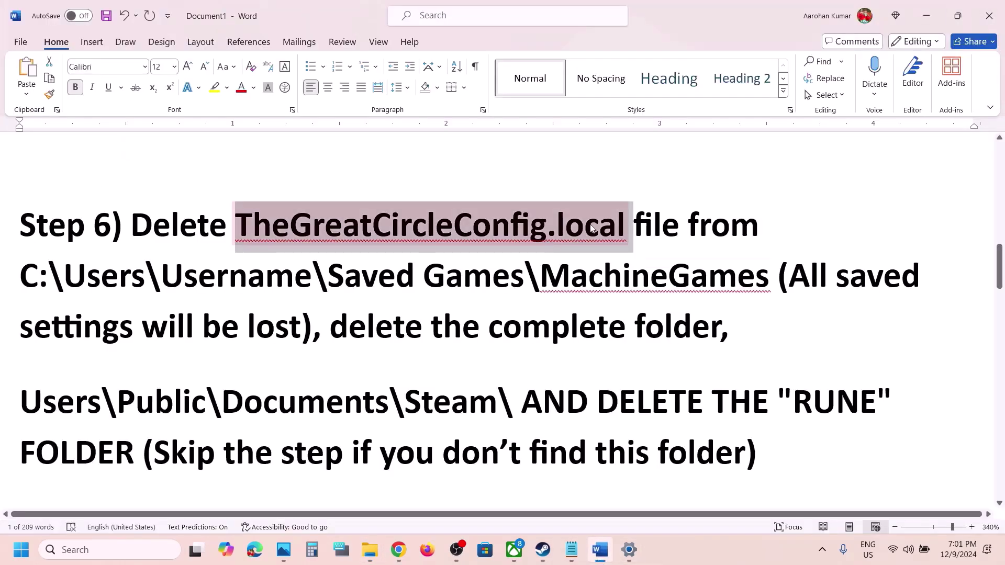
{"action": "left_click", "coordinate": [926, 12]}
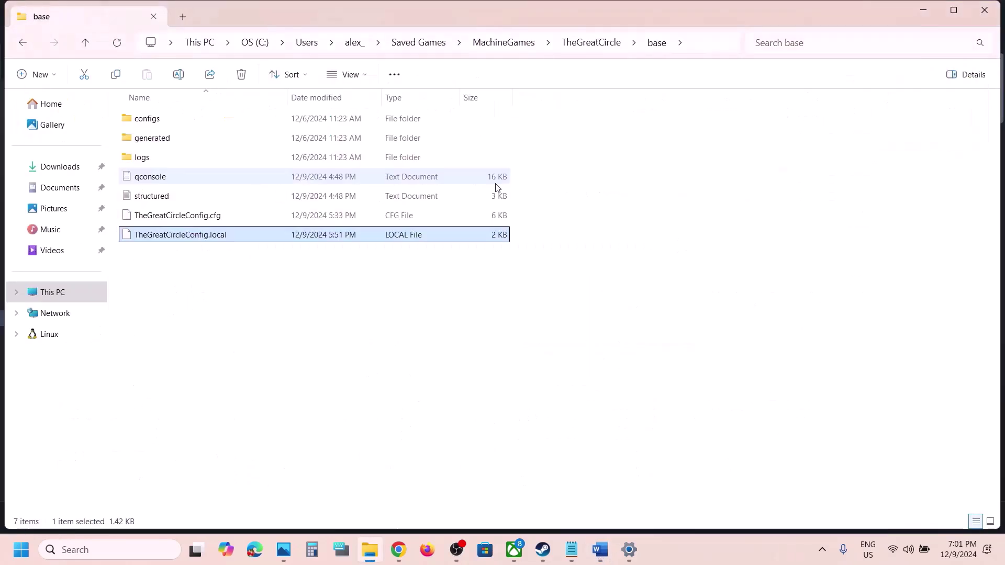
{"action": "right_click", "coordinate": [239, 239]}
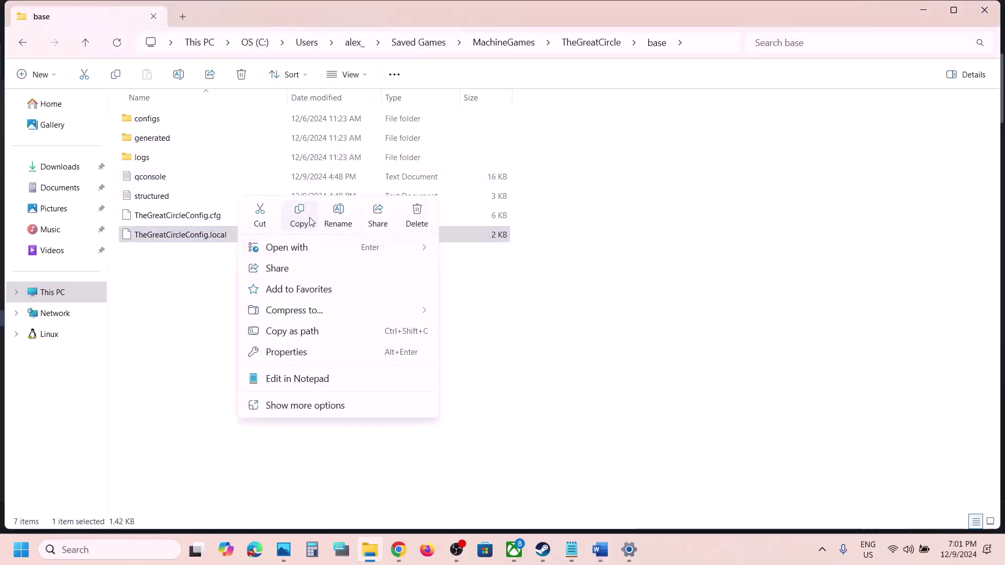
{"action": "left_click", "coordinate": [180, 241]}
{"action": "right_click", "coordinate": [212, 236]}
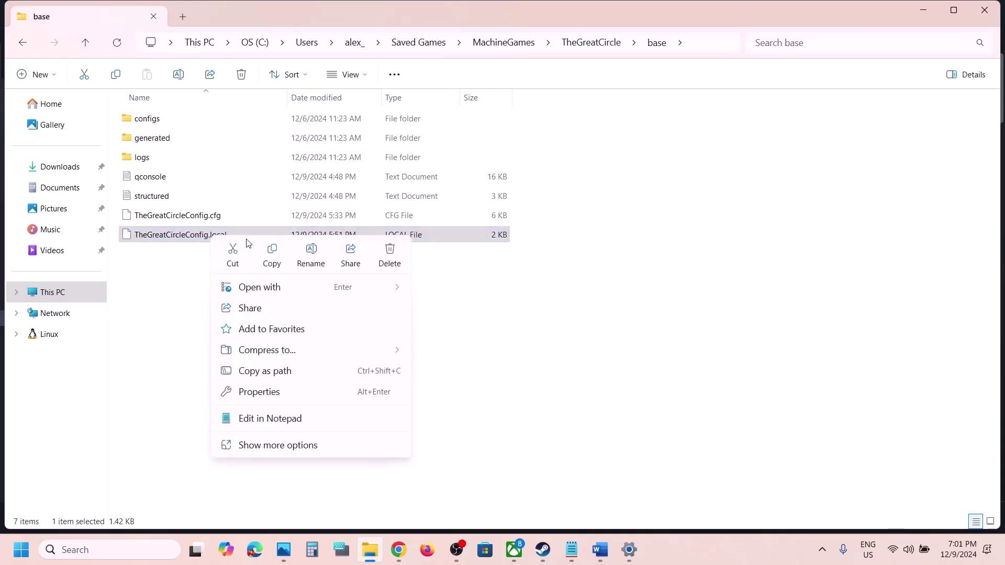
{"action": "left_click", "coordinate": [390, 255]}
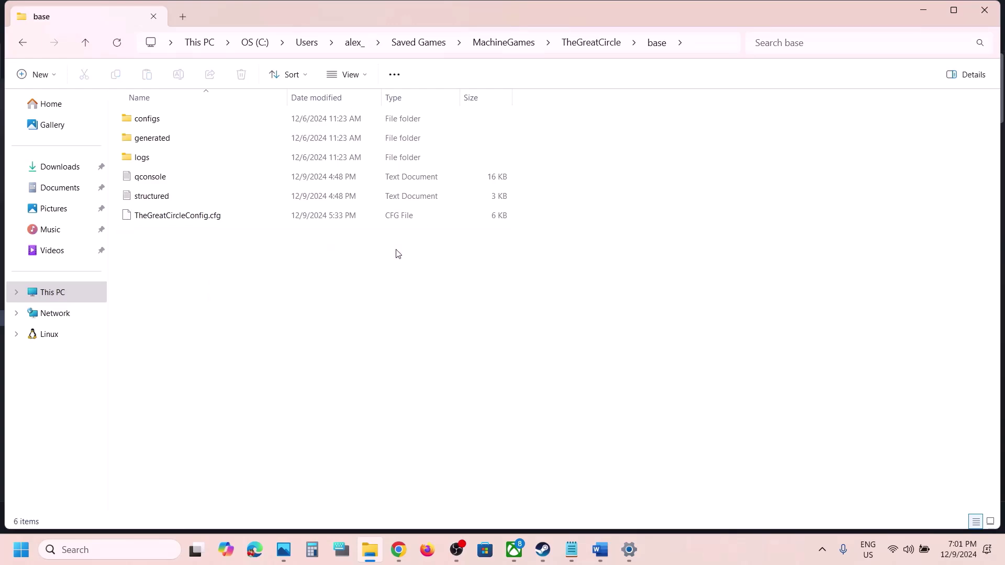
- Look at the game's Steam page, then highlight "delete the complete folder" in Step 6 of the Word document and return to File Explorer
{"action": "left_click", "coordinate": [543, 551]}
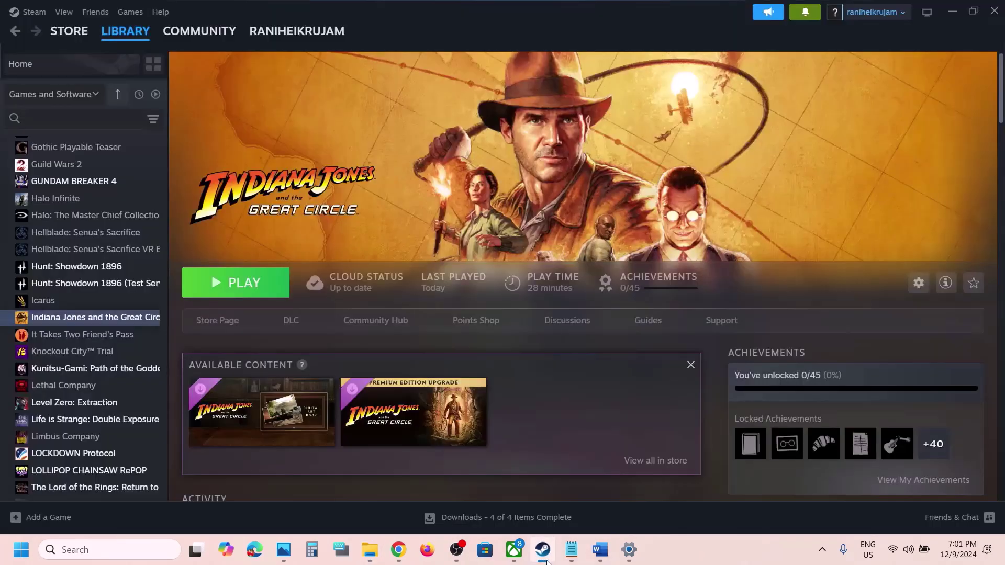
{"action": "left_click", "coordinate": [545, 556]}
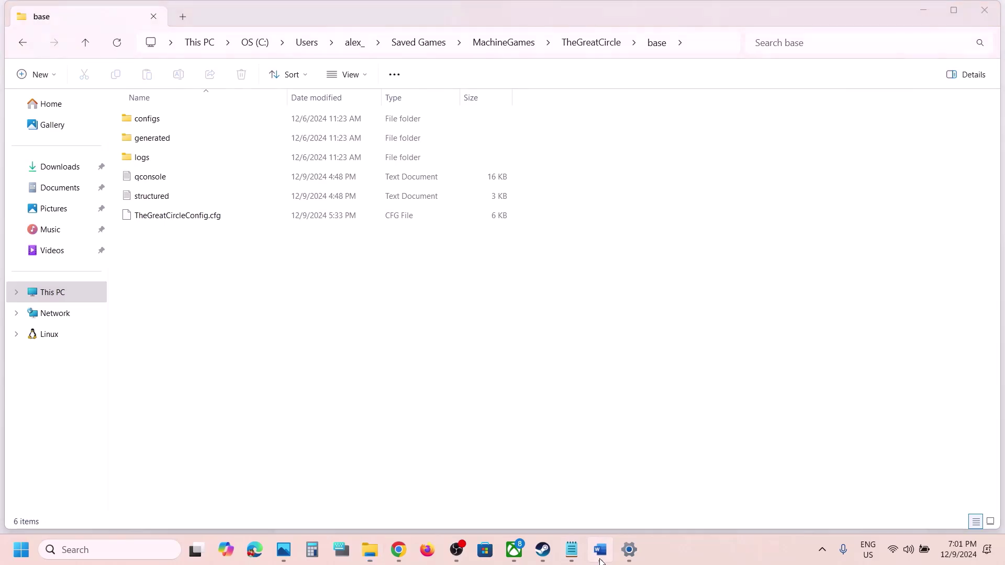
{"action": "left_click", "coordinate": [600, 551]}
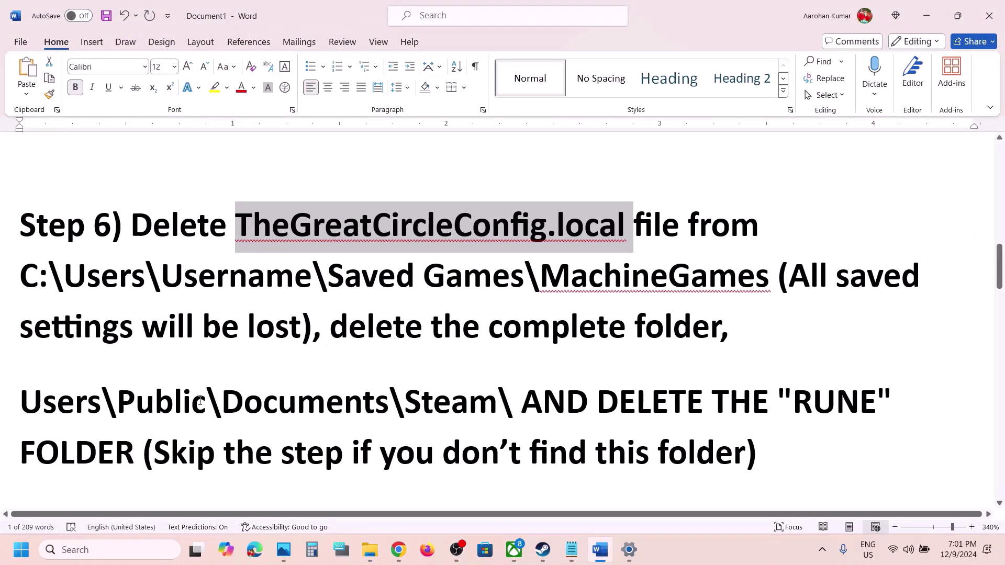
{"action": "left_click_drag", "start_coordinate": [337, 327], "coordinate": [723, 327]}
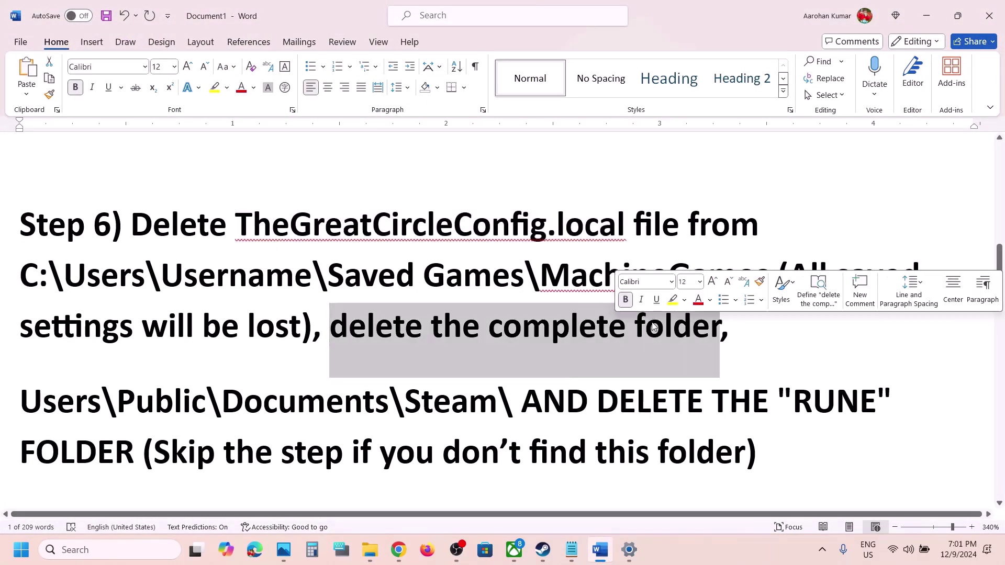
{"action": "left_click", "coordinate": [926, 15]}
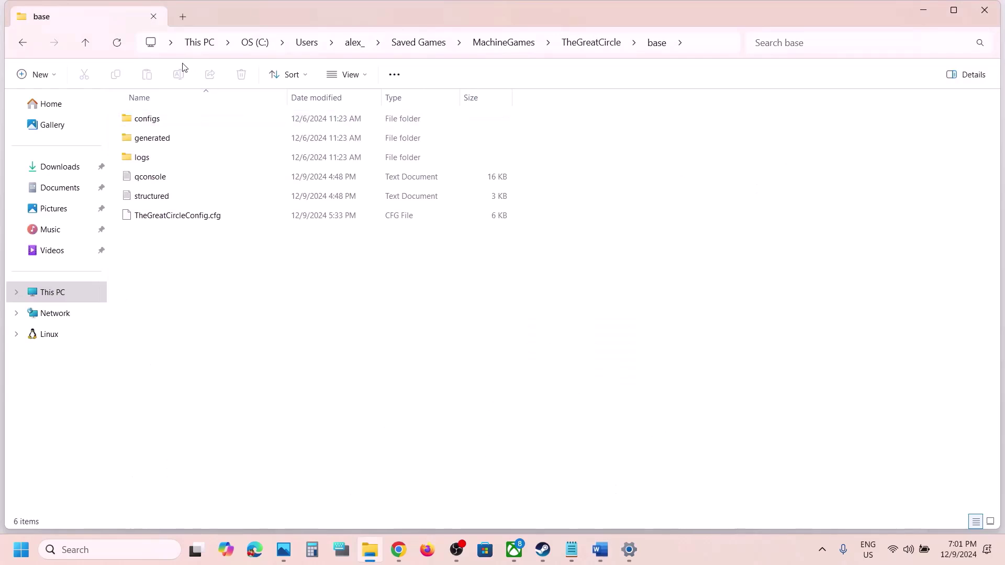
- Go up to the Saved Games folder, look inside MachineGames, and show the folder's Delete option without deleting it
{"action": "left_click", "coordinate": [86, 45]}
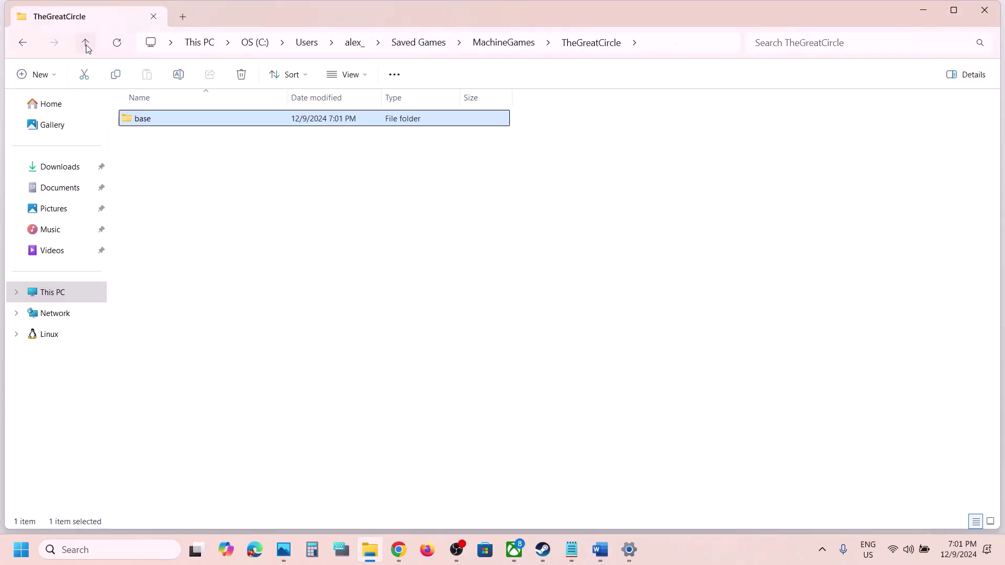
{"action": "left_click", "coordinate": [86, 45]}
{"action": "left_click", "coordinate": [86, 44]}
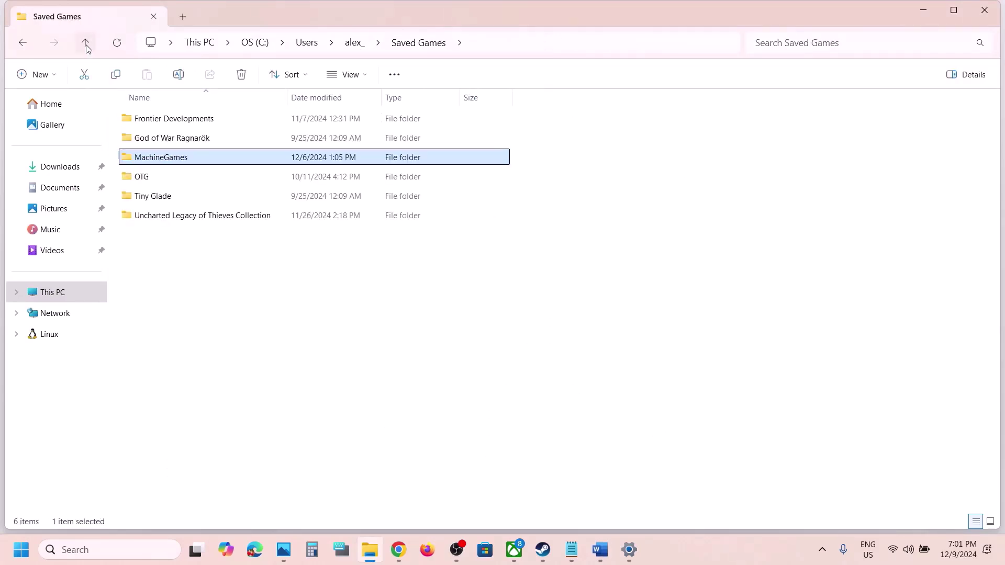
{"action": "double_click", "coordinate": [189, 160]}
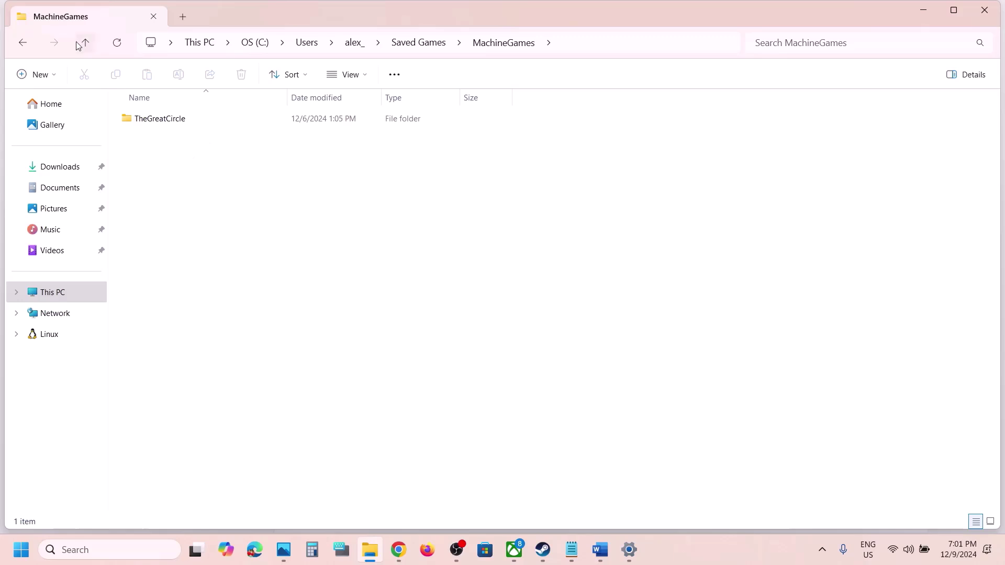
{"action": "left_click", "coordinate": [90, 43]}
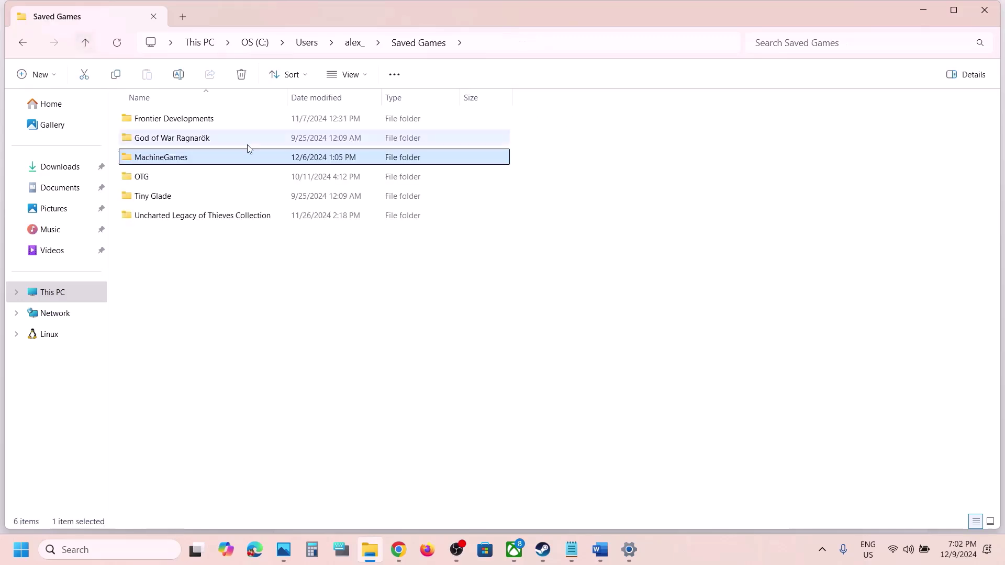
{"action": "right_click", "coordinate": [179, 159]}
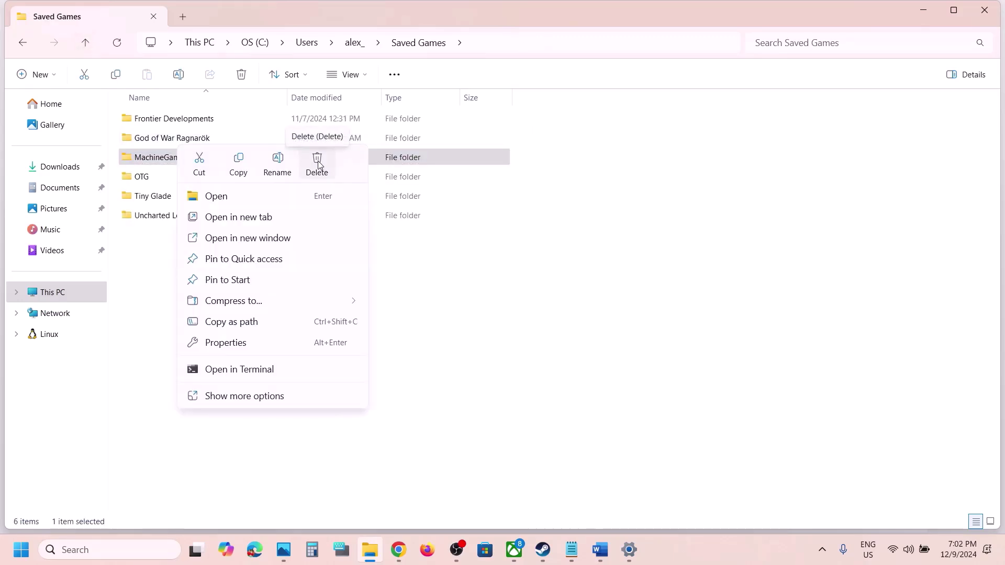
{"action": "left_click", "coordinate": [491, 326]}
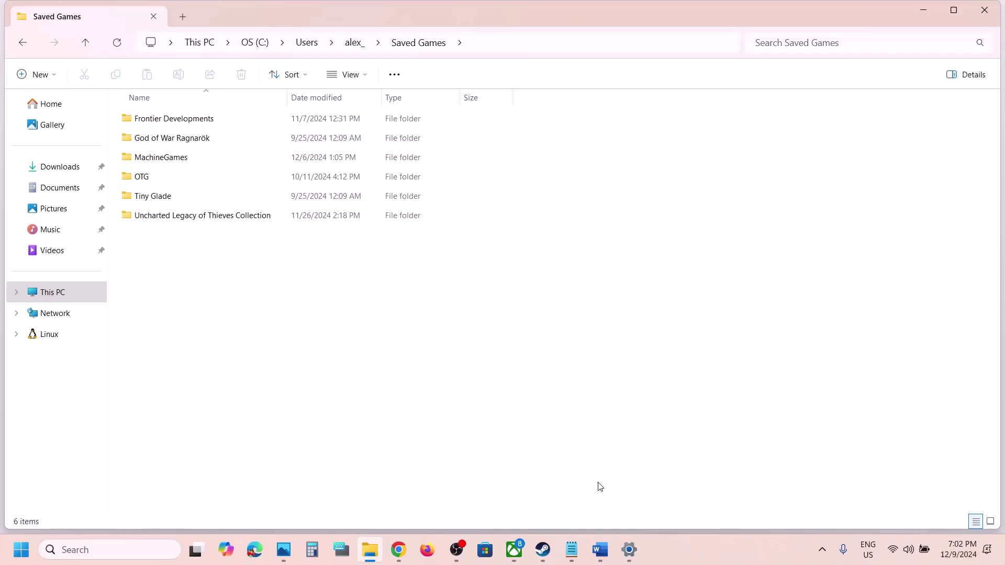
- Check the RUNE folder's path in Step 6 of the Word document and return to File Explorer
{"action": "left_click", "coordinate": [600, 550]}
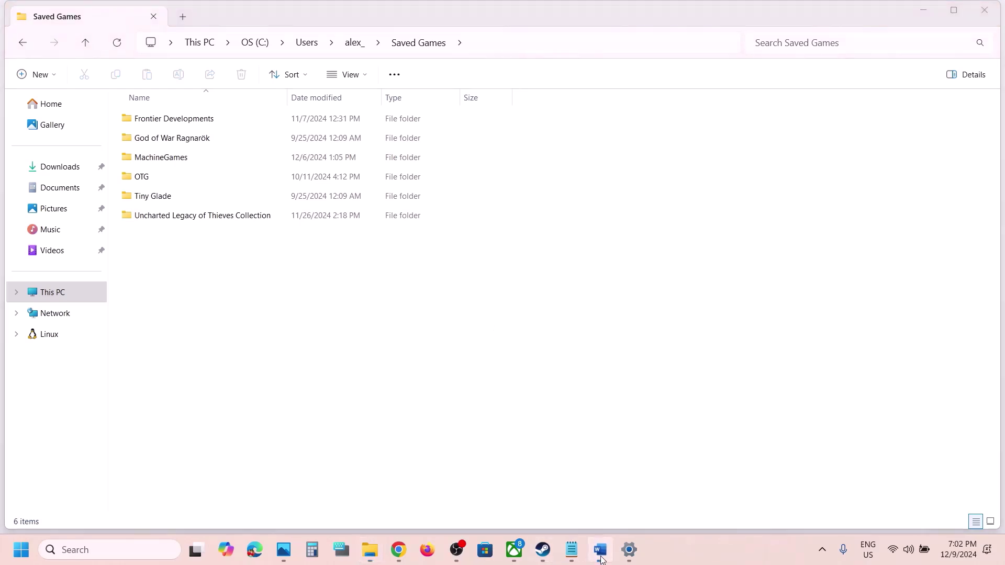
{"action": "scroll", "coordinate": [473, 429], "scroll_direction": "down", "scroll_amount": 1}
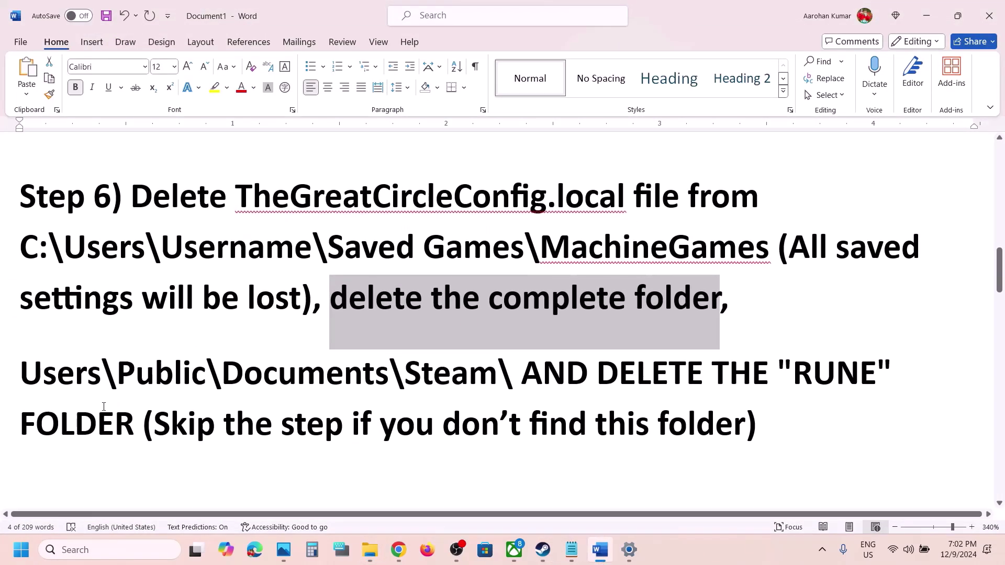
{"action": "left_click", "coordinate": [371, 545]}
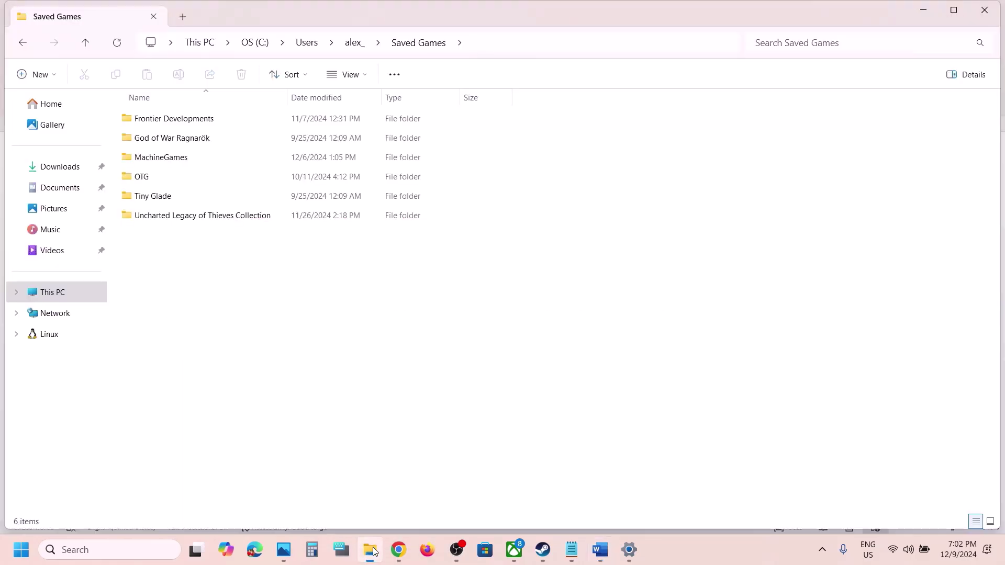
- Open the Users folder on drive C, starting from This PC
{"action": "left_click", "coordinate": [308, 47]}
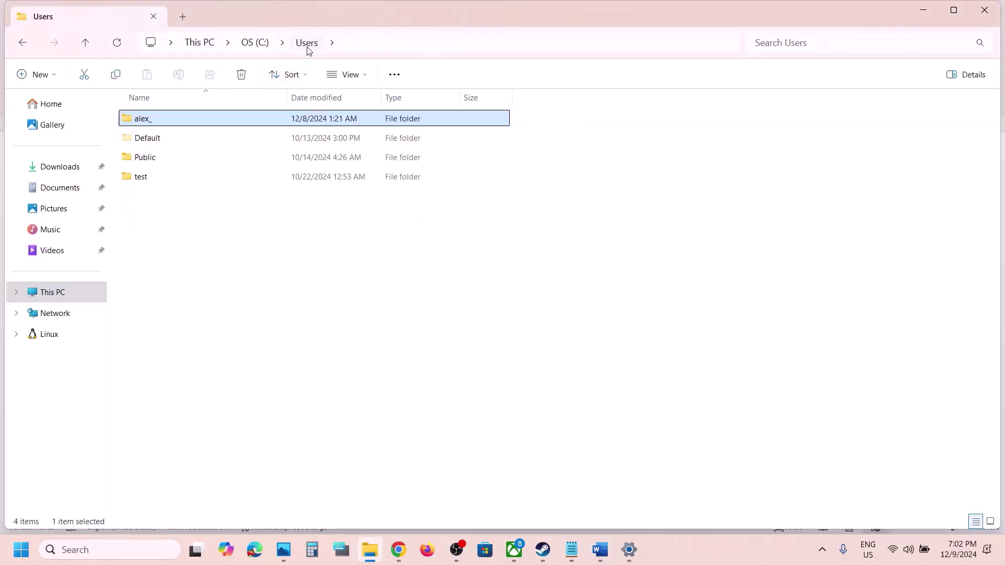
{"action": "left_click", "coordinate": [69, 290]}
{"action": "double_click", "coordinate": [225, 130]}
{"action": "scroll", "coordinate": [240, 332], "scroll_direction": "down", "scroll_amount": 3}
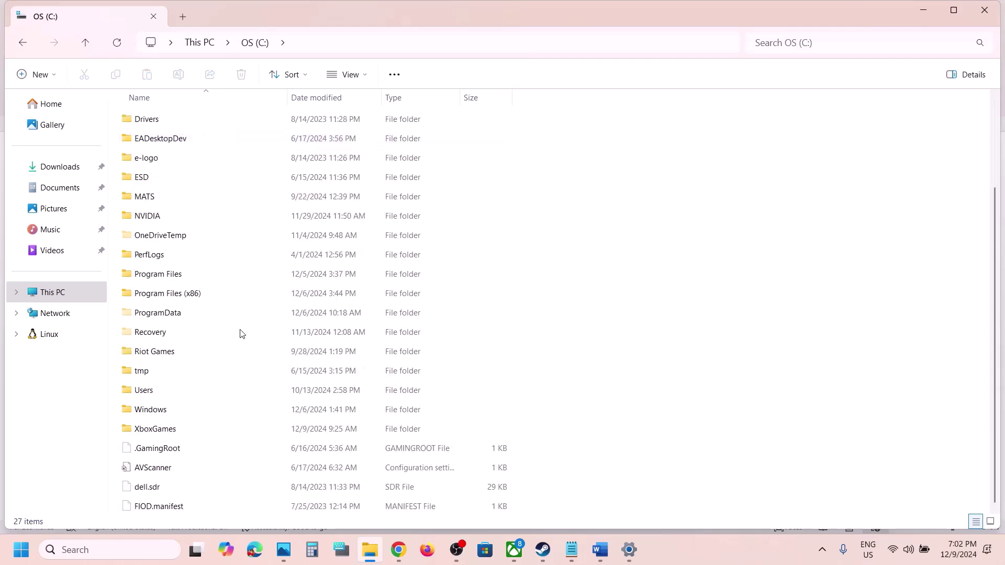
{"action": "double_click", "coordinate": [149, 391]}
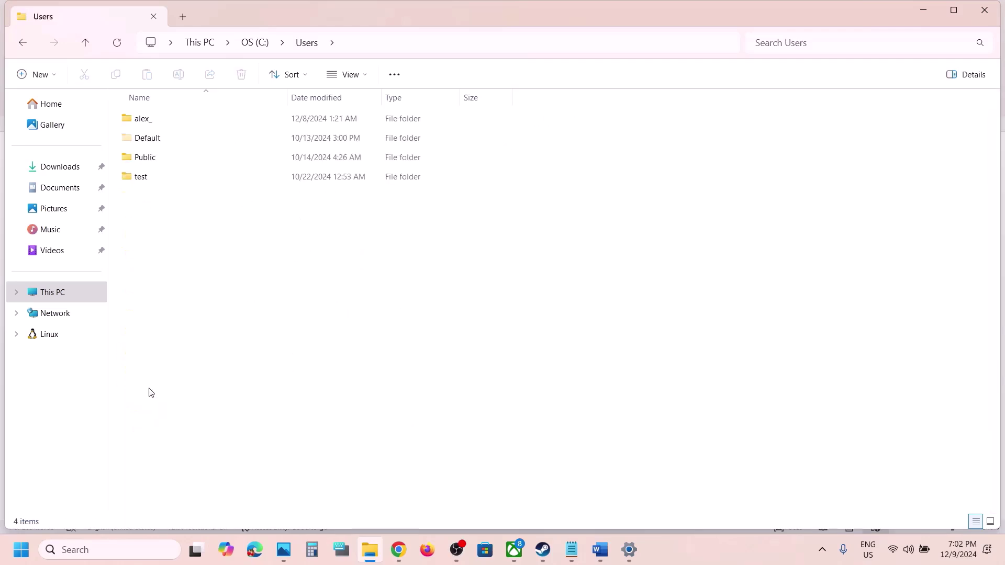
- Open the Steam folder under Public\Public Documents and delete the RUNE folder
{"action": "left_click", "coordinate": [146, 161]}
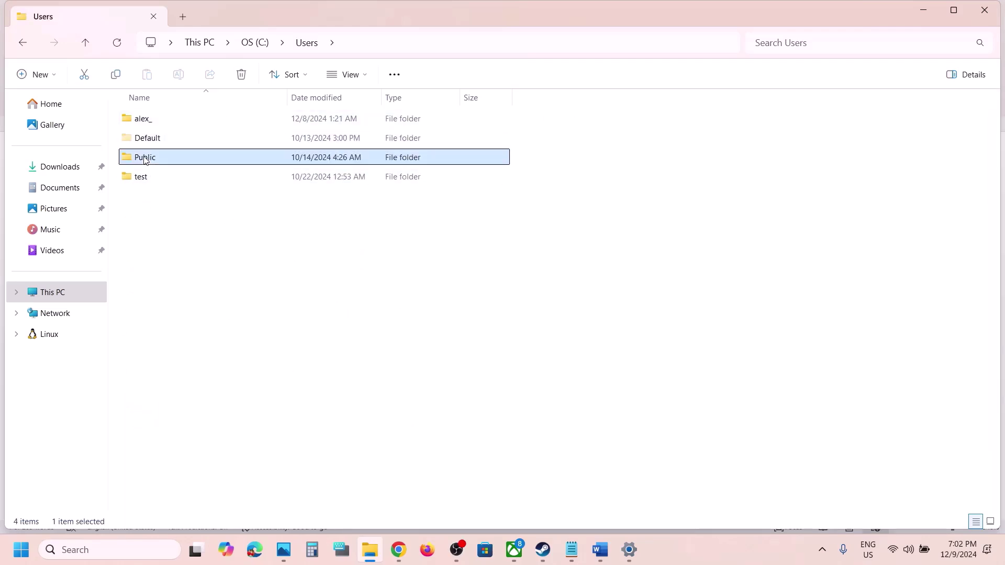
{"action": "double_click", "coordinate": [158, 160]}
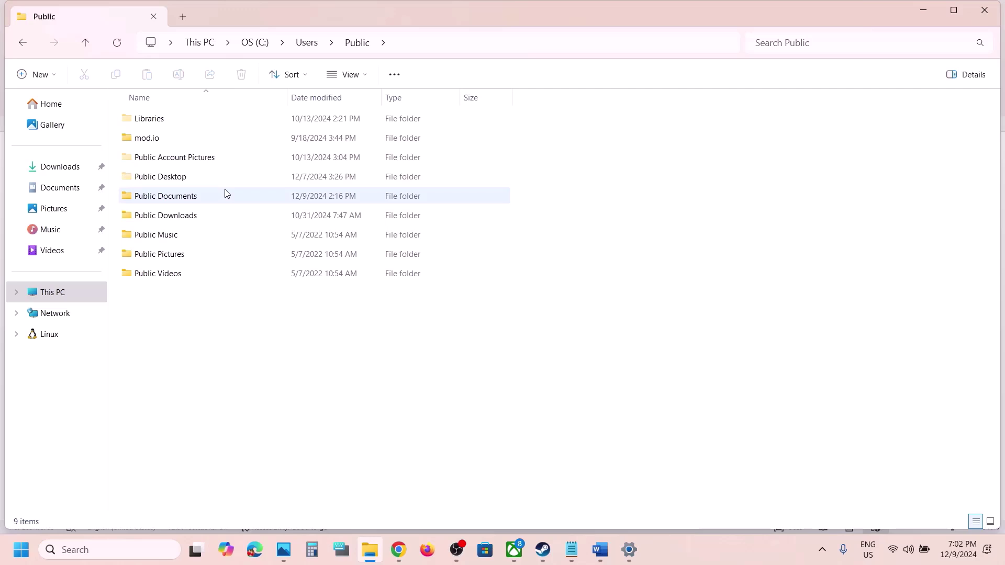
{"action": "mouse_move", "coordinate": [214, 195]}
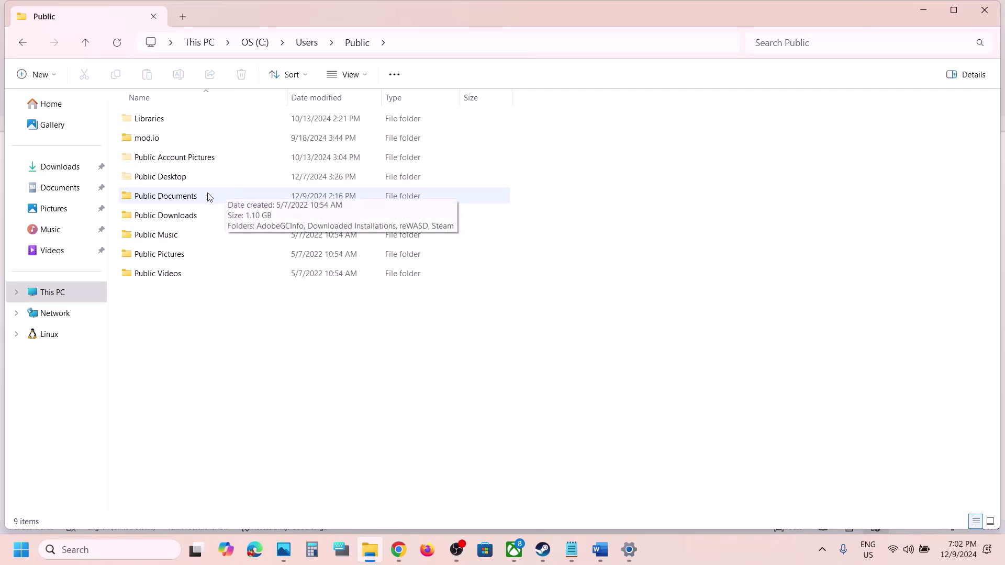
{"action": "double_click", "coordinate": [202, 200]}
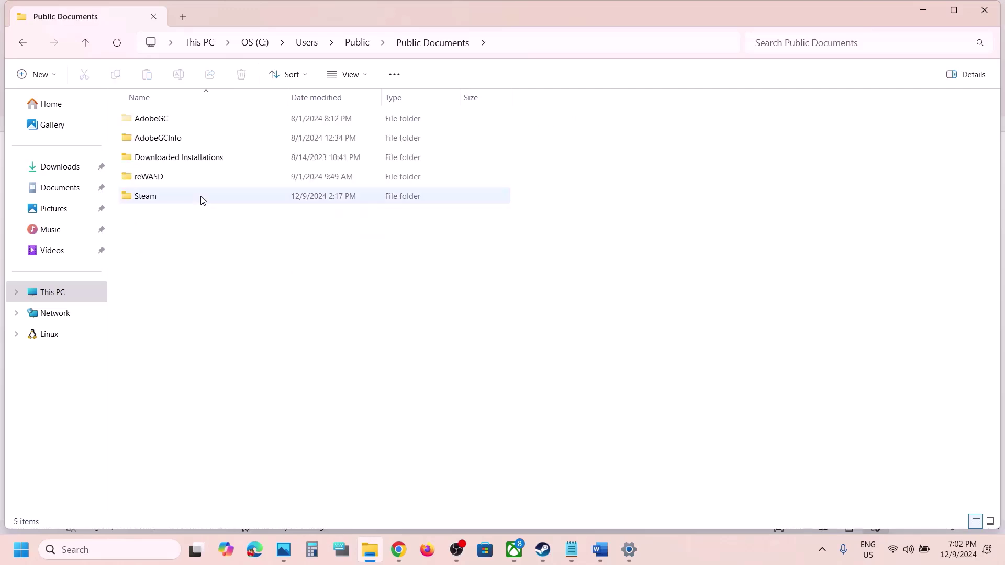
{"action": "double_click", "coordinate": [149, 196]}
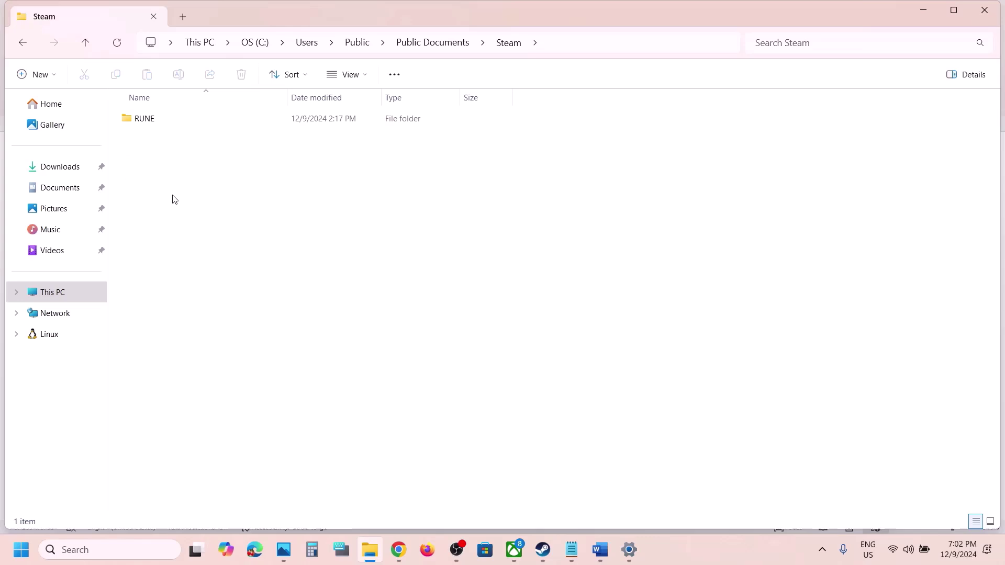
{"action": "right_click", "coordinate": [168, 124]}
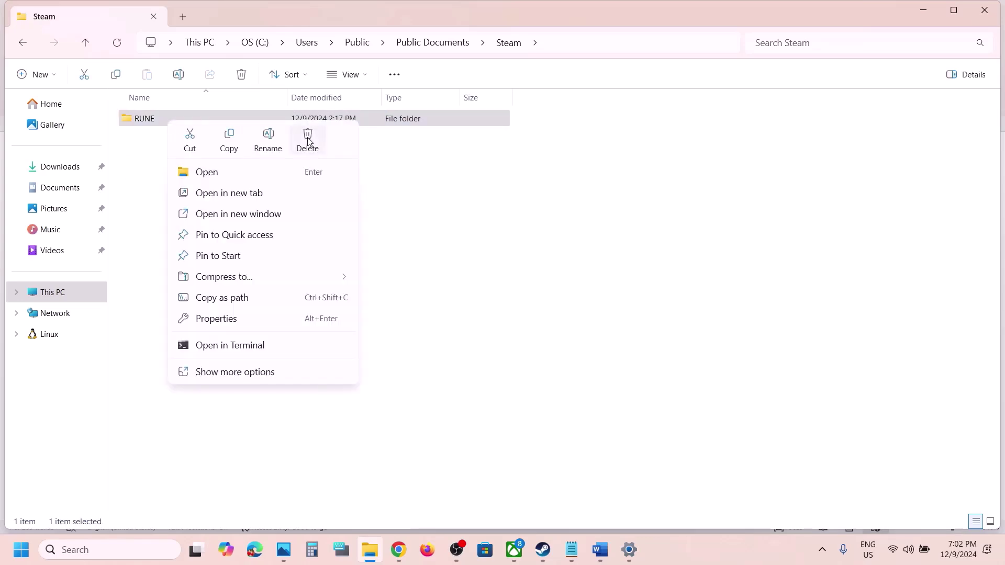
{"action": "left_click", "coordinate": [308, 139]}
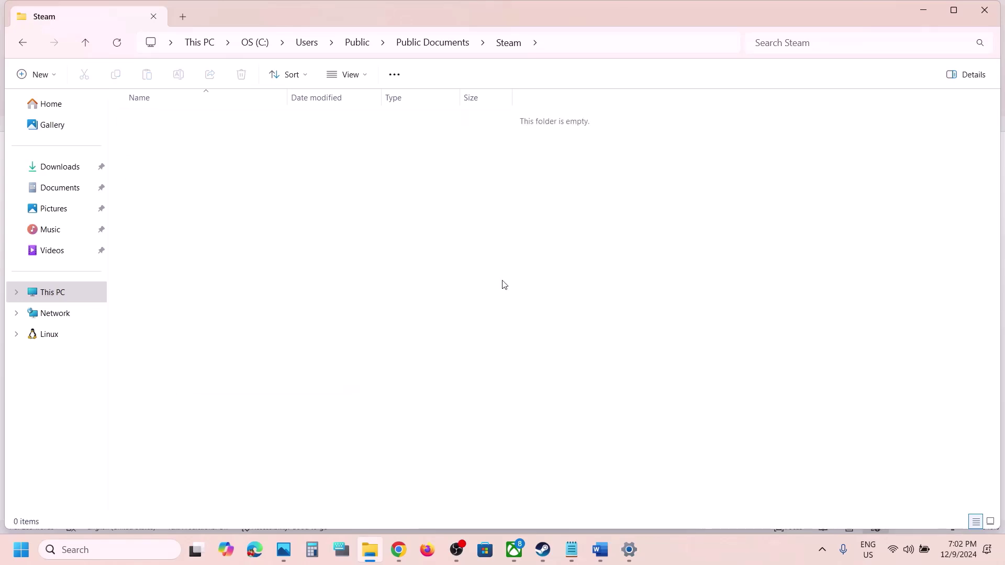
- Switch to the Word document, highlight the RUNE folder instructions in Step 6, and go on to Step 7 about running as administrator
{"action": "left_click", "coordinate": [596, 551]}
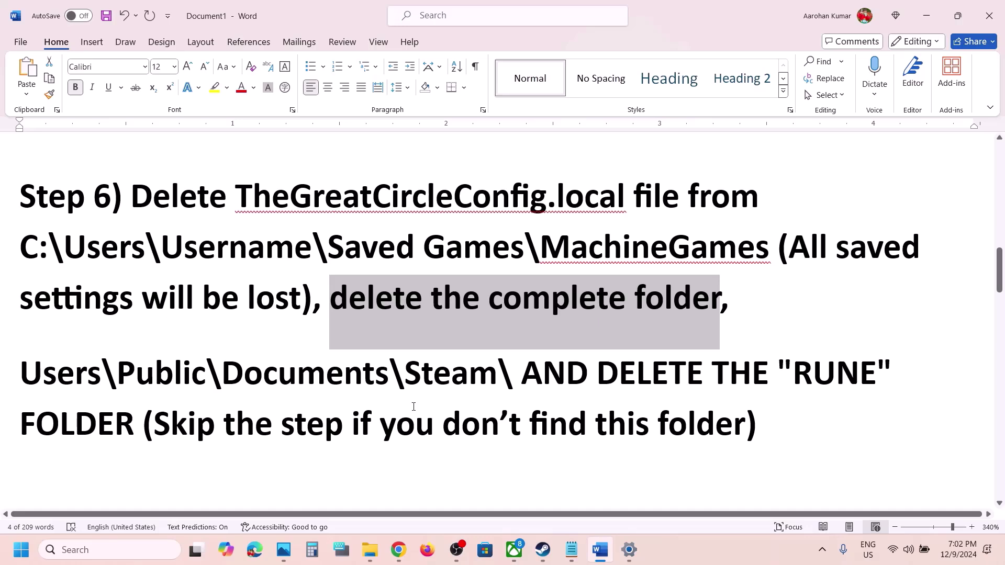
{"action": "left_click_drag", "start_coordinate": [165, 424], "coordinate": [714, 427]}
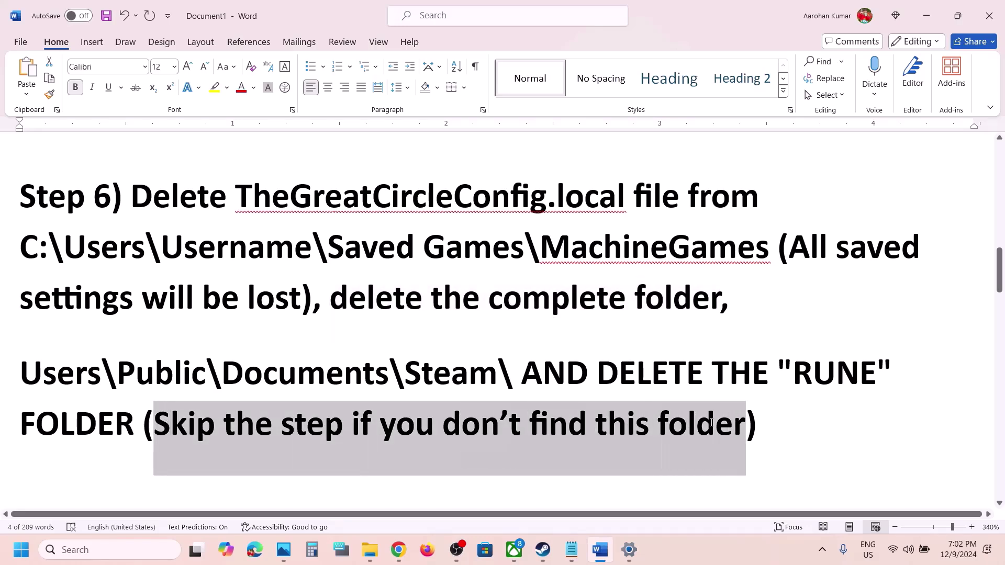
{"action": "left_click_drag", "start_coordinate": [152, 373], "coordinate": [746, 425]}
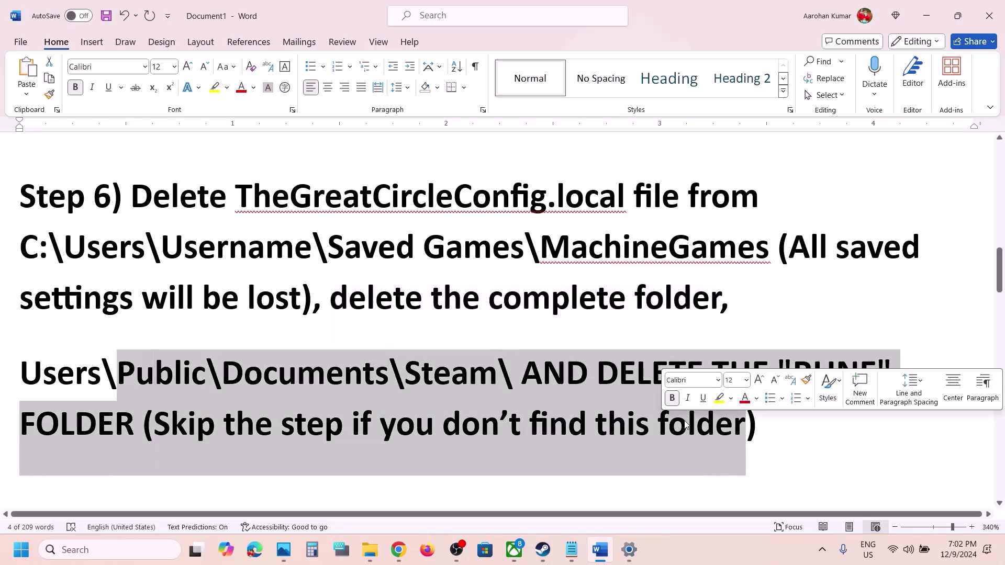
{"action": "scroll", "coordinate": [685, 421], "scroll_direction": "down", "scroll_amount": 5}
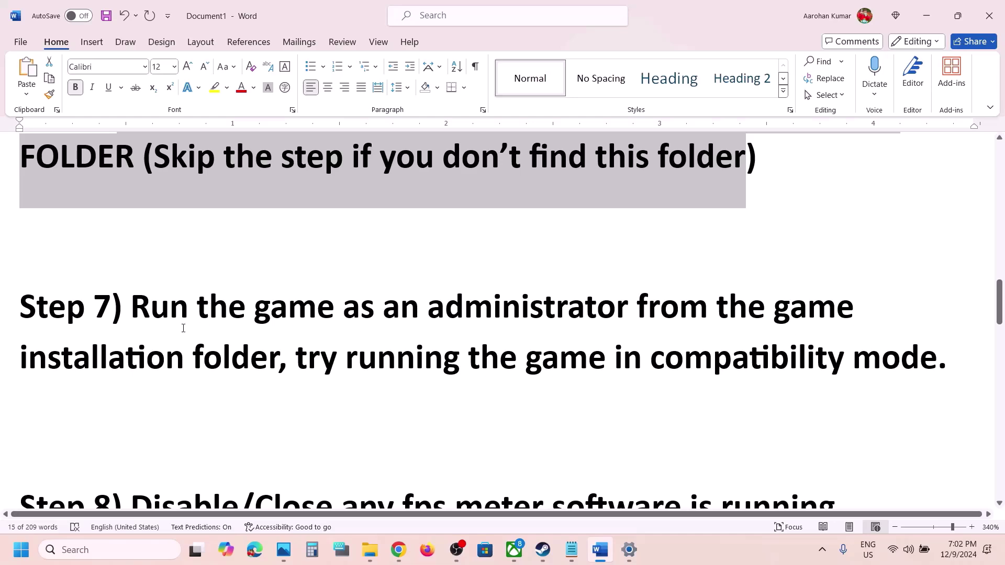
{"action": "left_click_drag", "start_coordinate": [173, 320], "coordinate": [259, 352]}
- Switch to Steam and browse the local files of Indiana Jones and the Great Circle
{"action": "key", "text": "alt+Tab"}
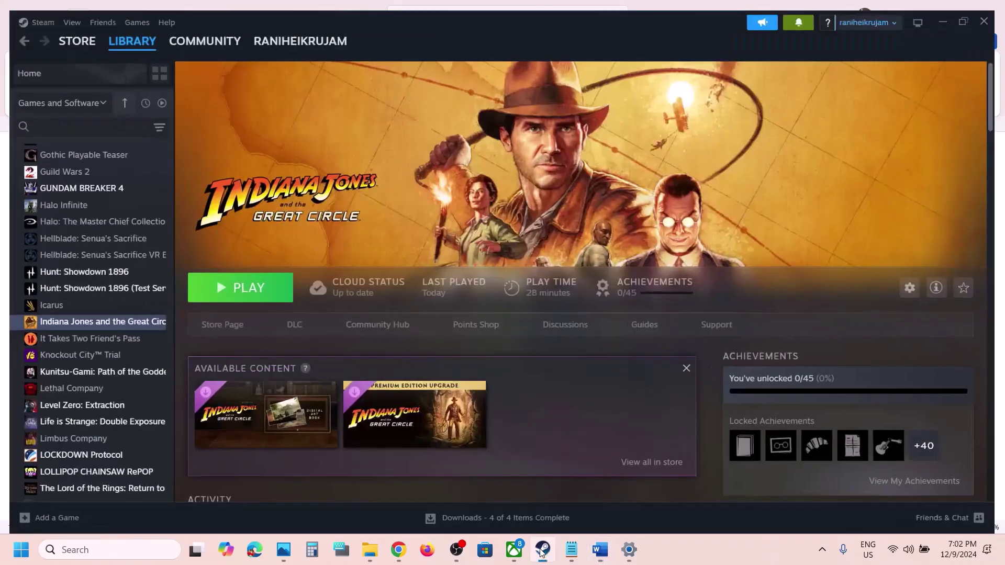
{"action": "right_click", "coordinate": [117, 319]}
{"action": "mouse_move", "coordinate": [157, 398]}
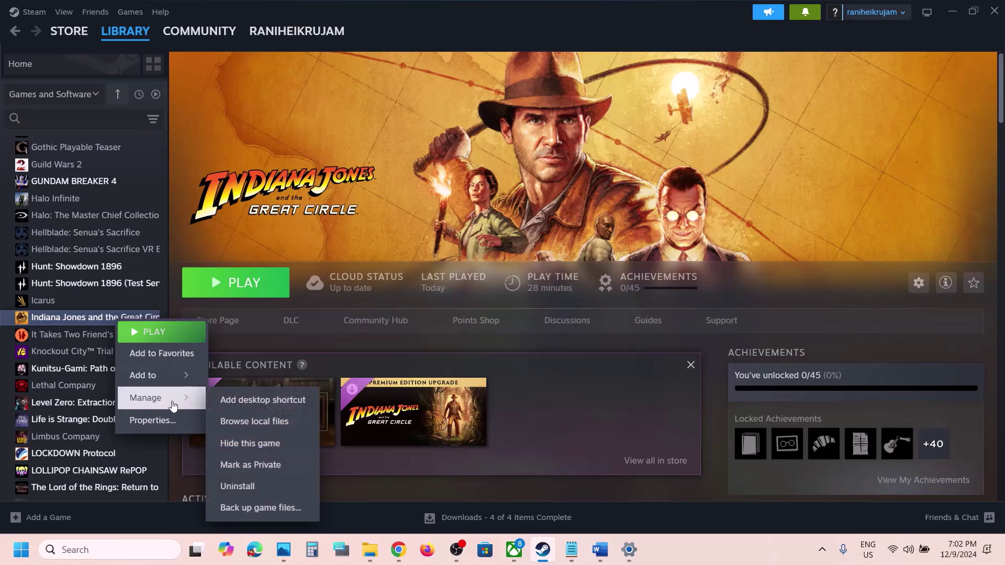
{"action": "left_click", "coordinate": [278, 423]}
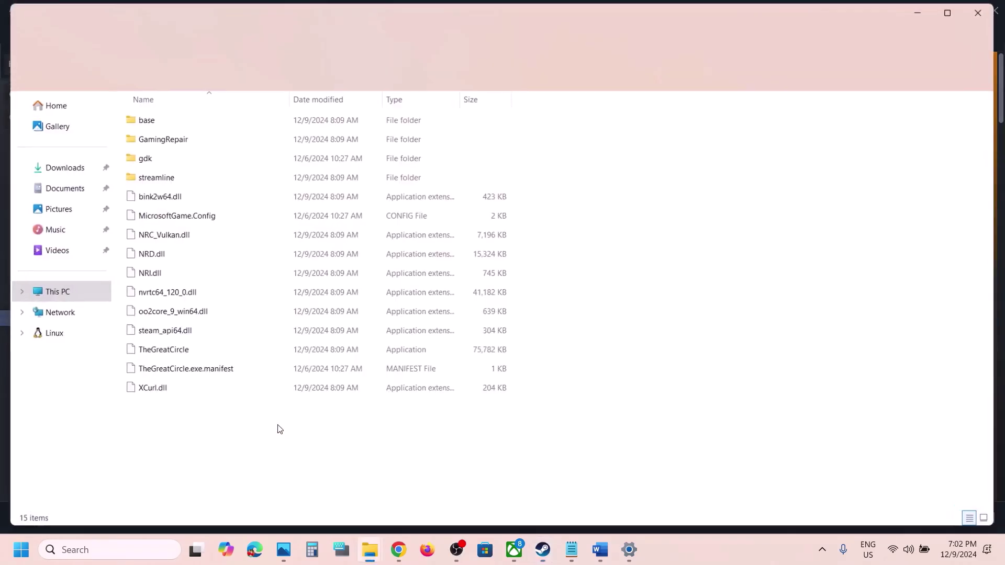
- Set the TheGreatCircle application to run as an administrator in its properties and apply the change
{"action": "left_click", "coordinate": [173, 353]}
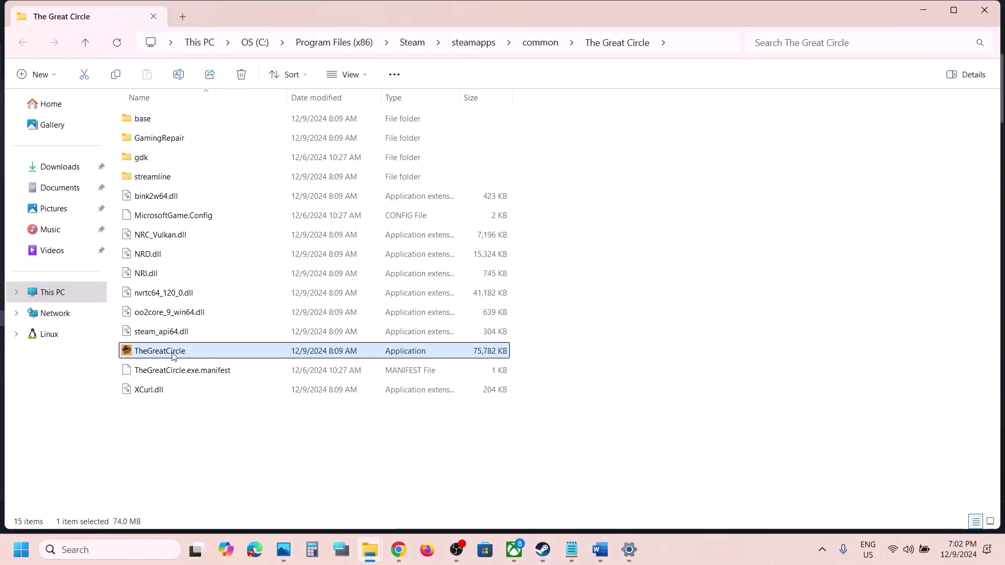
{"action": "right_click", "coordinate": [172, 352]}
{"action": "left_click", "coordinate": [238, 289]}
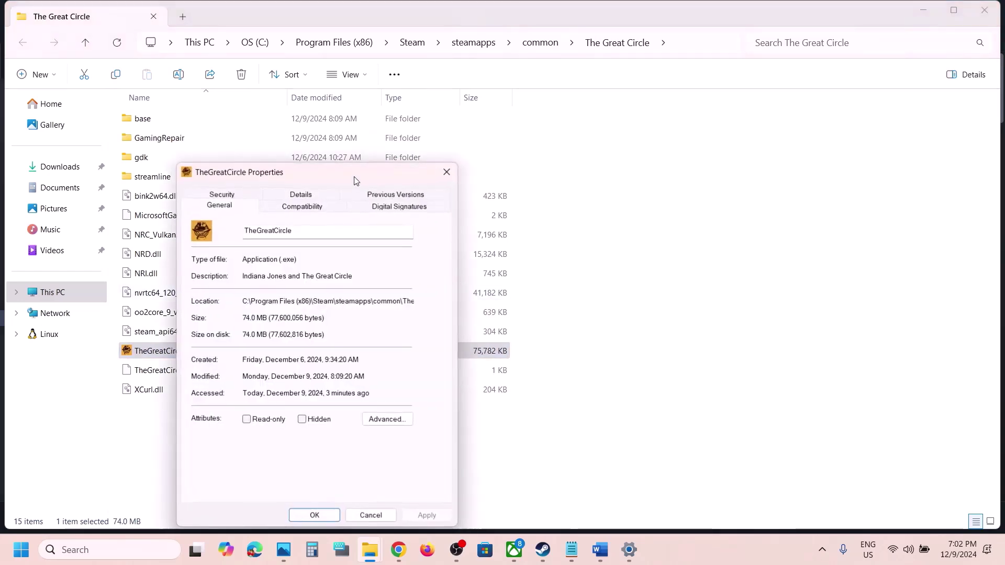
{"action": "left_click", "coordinate": [302, 205]}
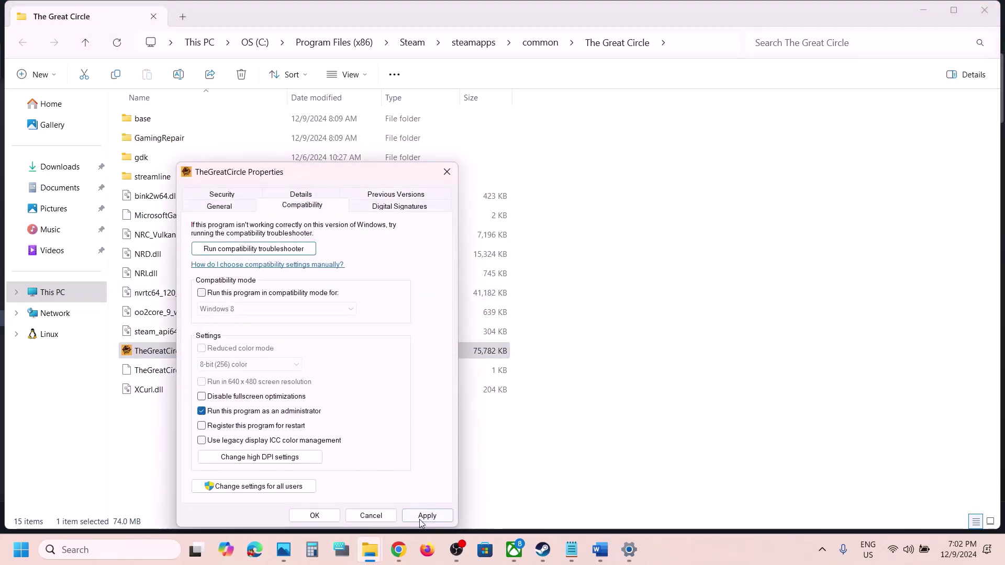
{"action": "left_click", "coordinate": [420, 516]}
{"action": "left_click", "coordinate": [314, 516]}
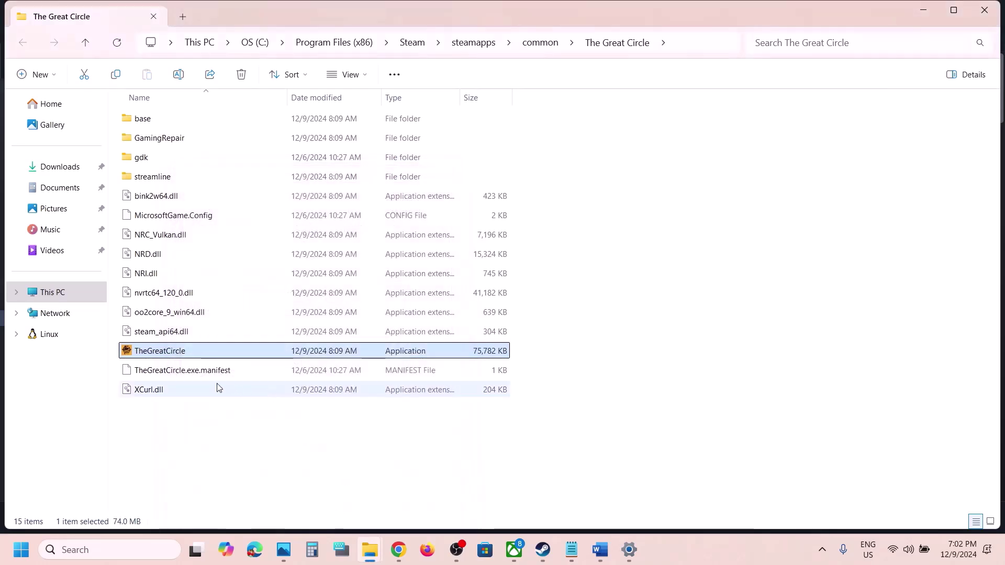
- Set TheGreatCircle to run in compatibility mode for Windows 8 and apply the change
{"action": "right_click", "coordinate": [192, 353]}
{"action": "left_click", "coordinate": [259, 343]}
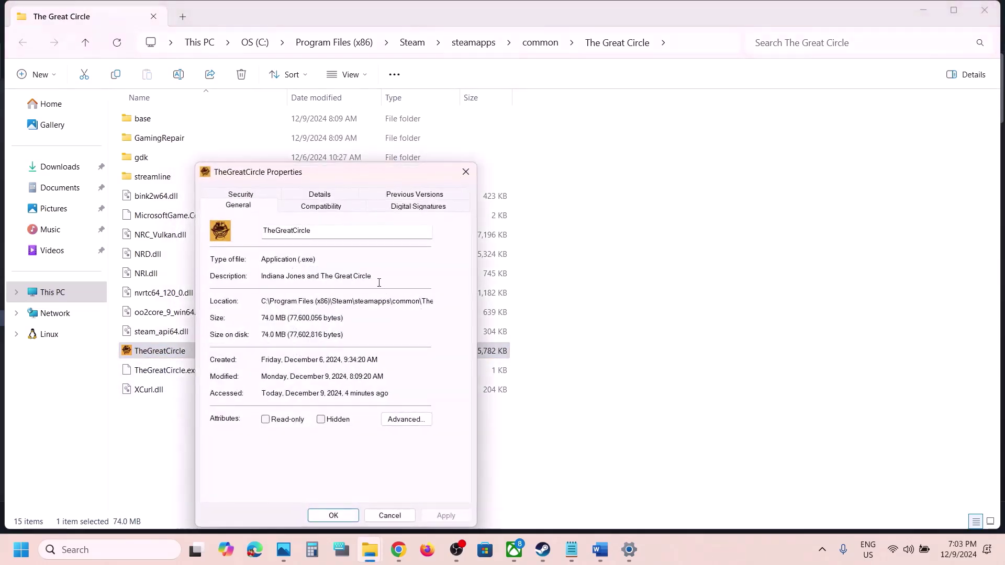
{"action": "left_click", "coordinate": [313, 207]}
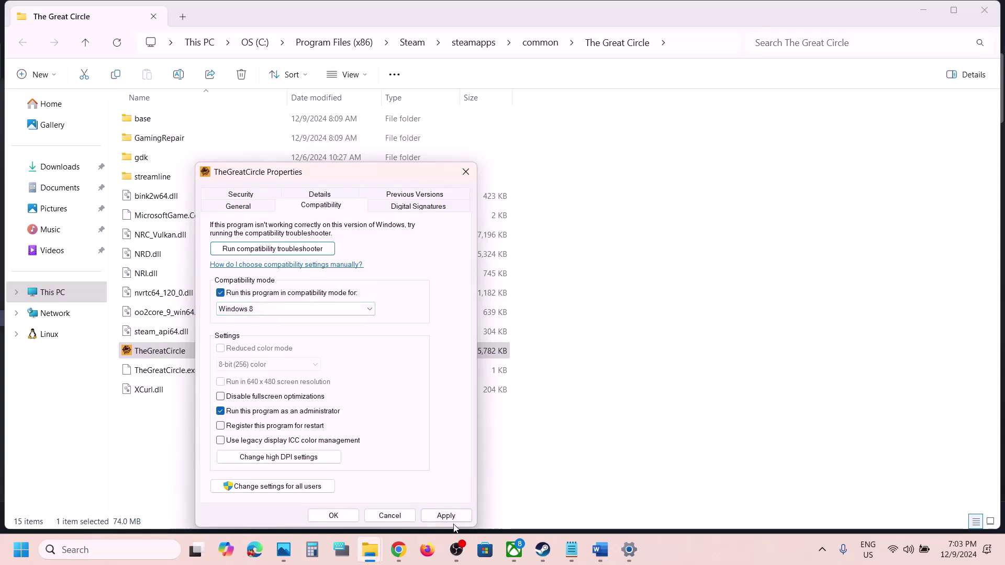
{"action": "left_click", "coordinate": [451, 517]}
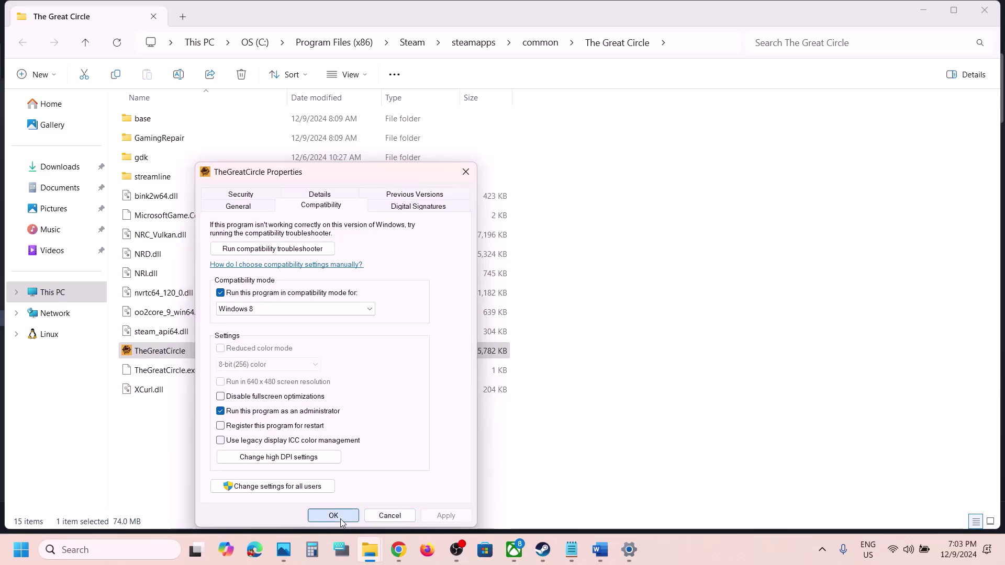
{"action": "left_click", "coordinate": [341, 518]}
- Disable fullscreen optimizations for the TheGreatCircle application in its compatibility properties and apply the change
{"action": "right_click", "coordinate": [192, 356]}
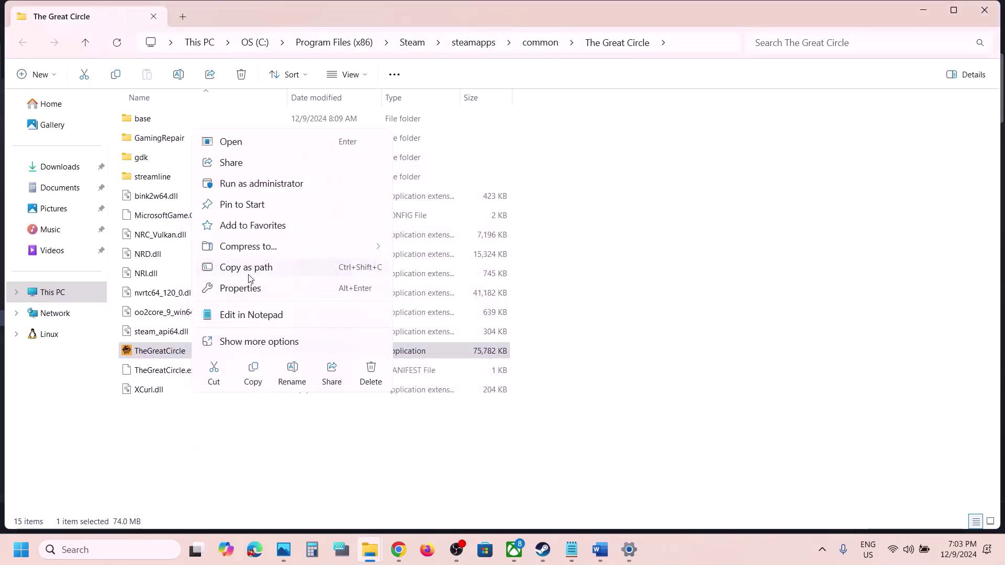
{"action": "left_click", "coordinate": [252, 288]}
{"action": "left_click", "coordinate": [317, 207]}
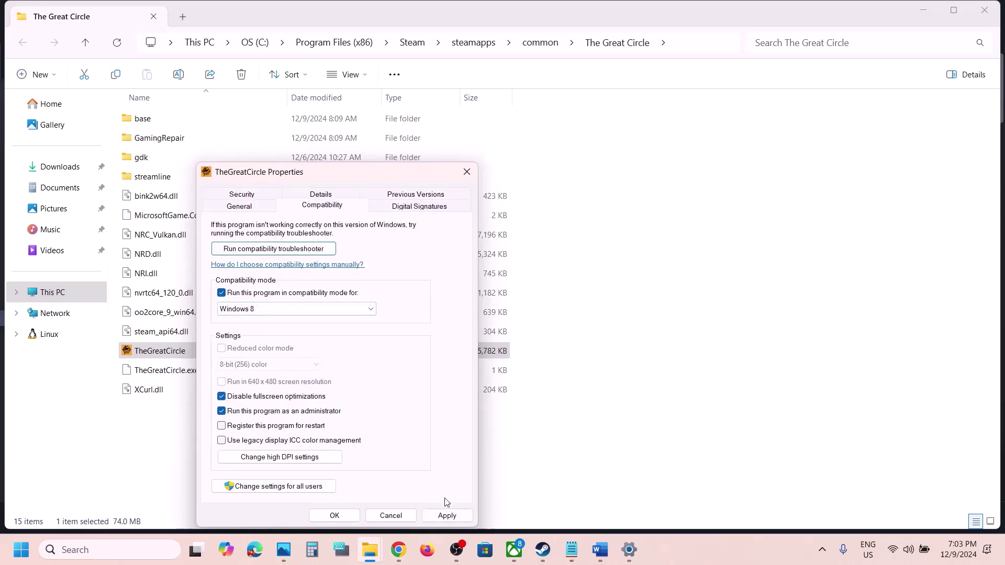
{"action": "left_click", "coordinate": [447, 516]}
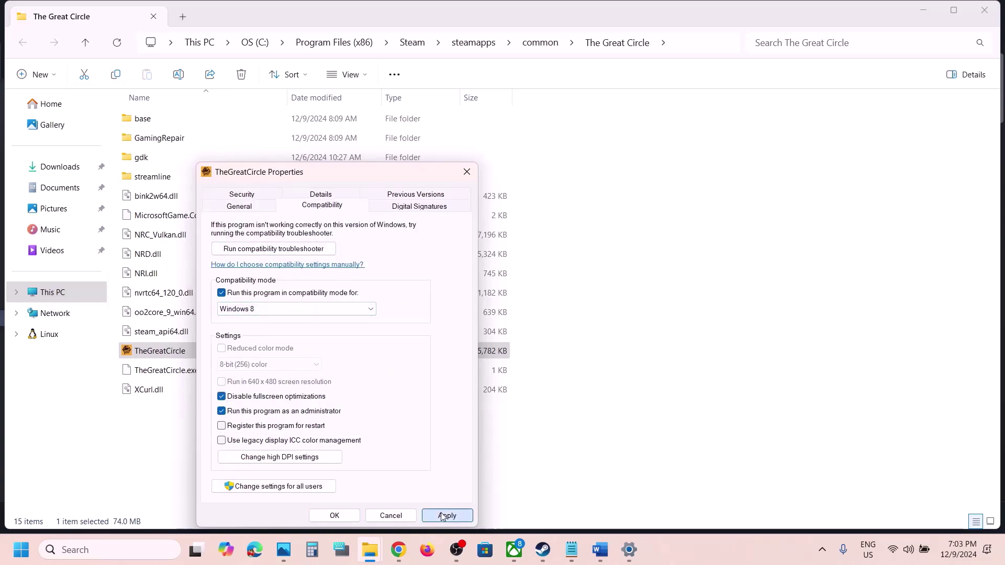
{"action": "left_click", "coordinate": [334, 516]}
- Turn off compatibility mode, Disable fullscreen optimizations and Run this program as an administrator for TheGreatCircle, and apply the changes
{"action": "right_click", "coordinate": [200, 348]}
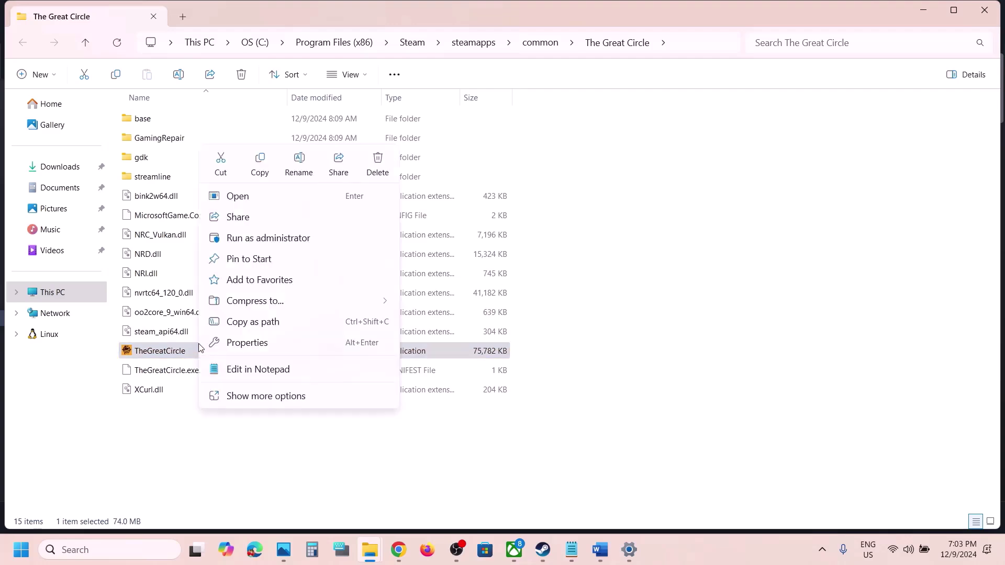
{"action": "left_click", "coordinate": [283, 341]}
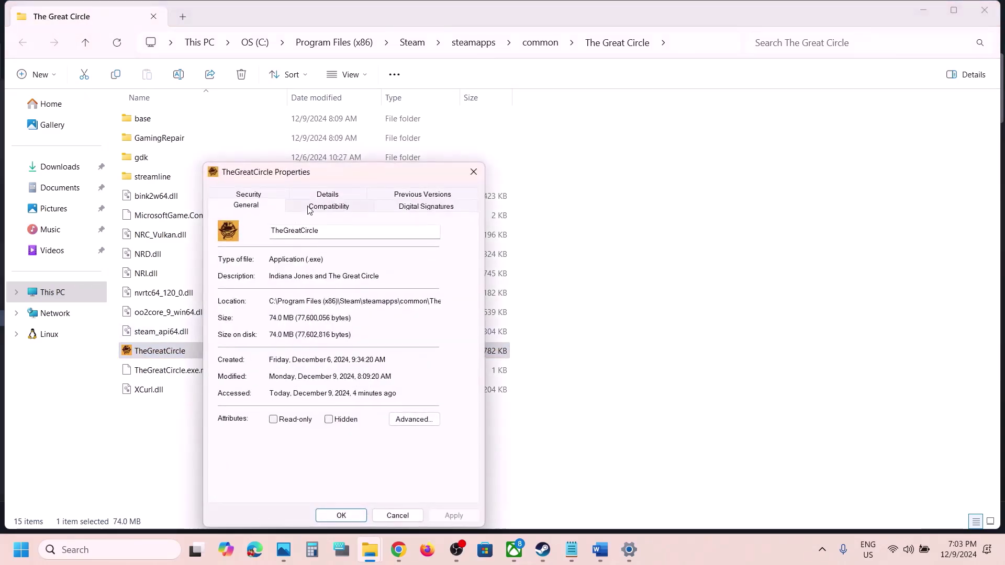
{"action": "left_click", "coordinate": [309, 208]}
{"action": "left_click", "coordinate": [229, 293]}
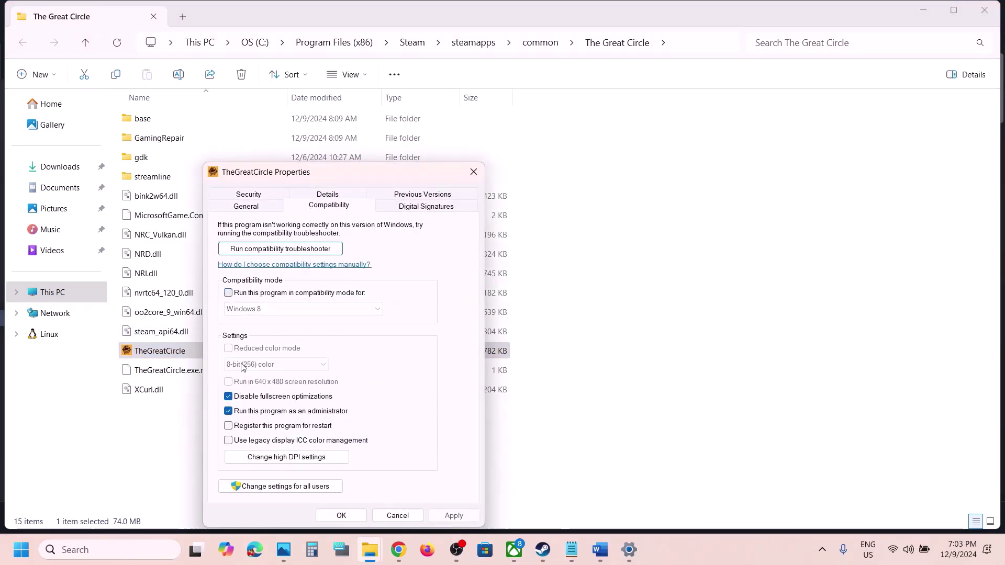
{"action": "left_click", "coordinate": [229, 396]}
{"action": "left_click", "coordinate": [228, 411]}
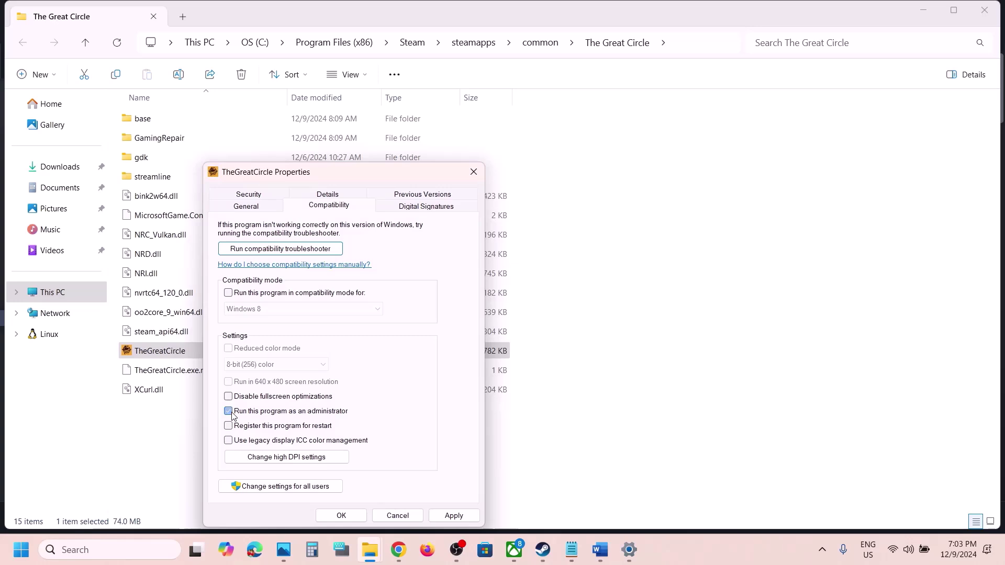
{"action": "left_click", "coordinate": [454, 516]}
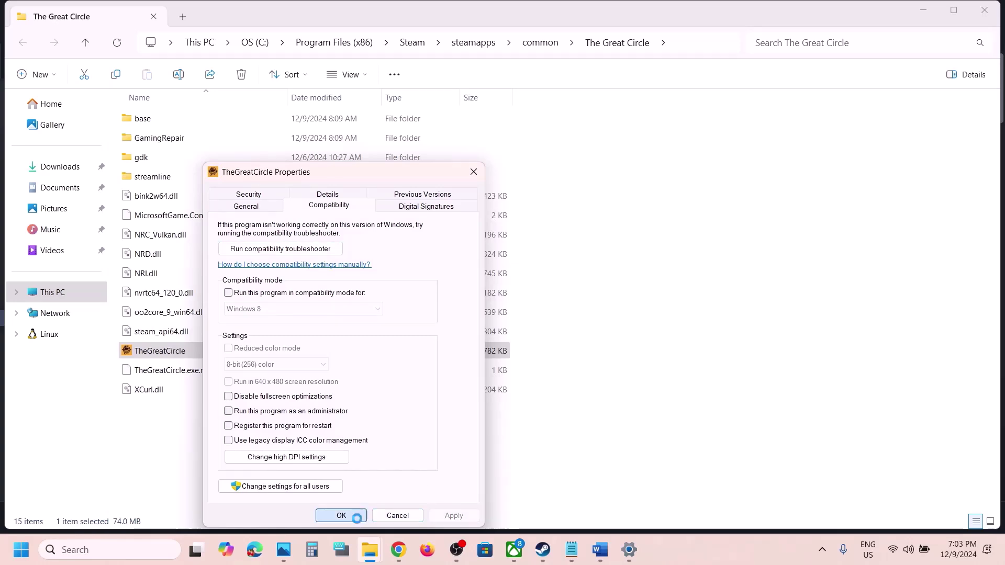
{"action": "left_click", "coordinate": [354, 515]}
- Switch to the Word document and highlight the Step 8 instruction about disabling or closing fps meter software
{"action": "left_click", "coordinate": [600, 550]}
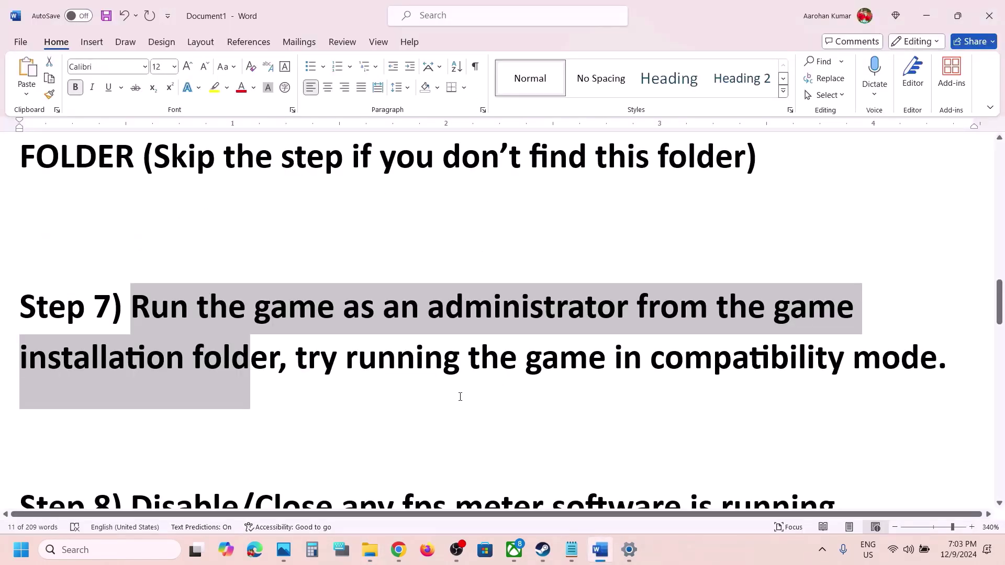
{"action": "scroll", "coordinate": [460, 397], "scroll_direction": "down", "scroll_amount": 5}
{"action": "scroll", "coordinate": [460, 397], "scroll_direction": "up", "scroll_amount": 1}
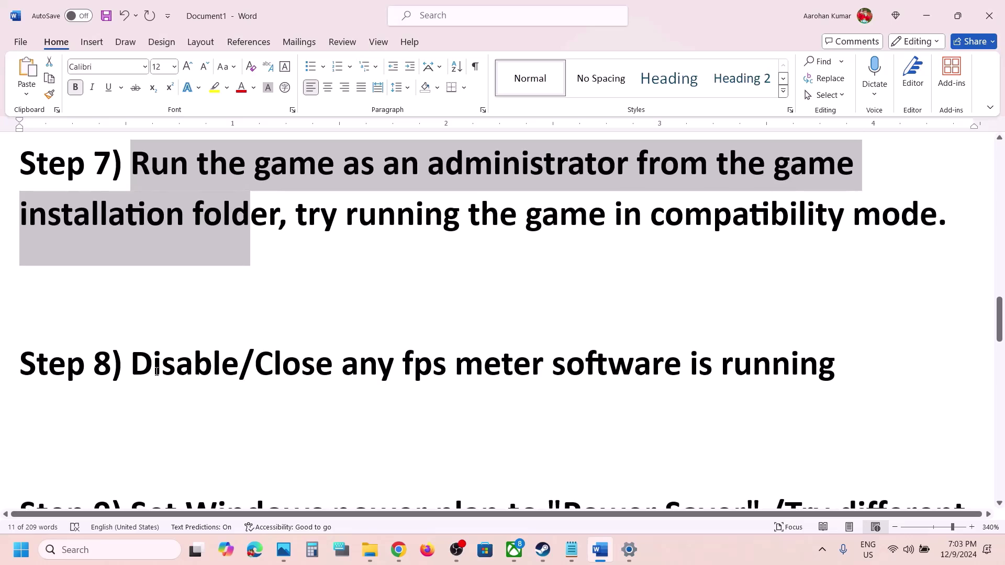
{"action": "left_click_drag", "start_coordinate": [139, 366], "coordinate": [604, 373]}
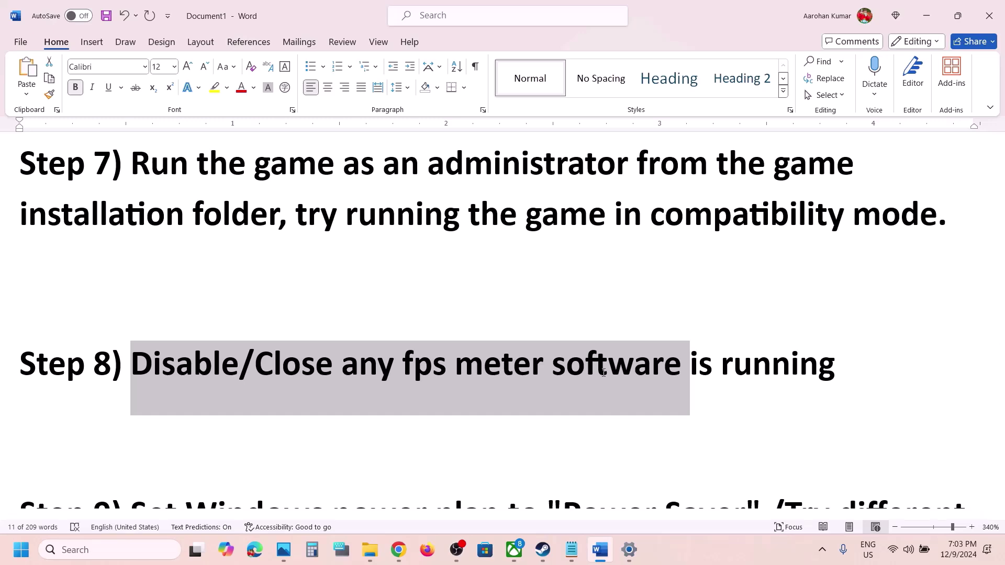
{"action": "scroll", "coordinate": [604, 373], "scroll_direction": "down", "scroll_amount": 2}
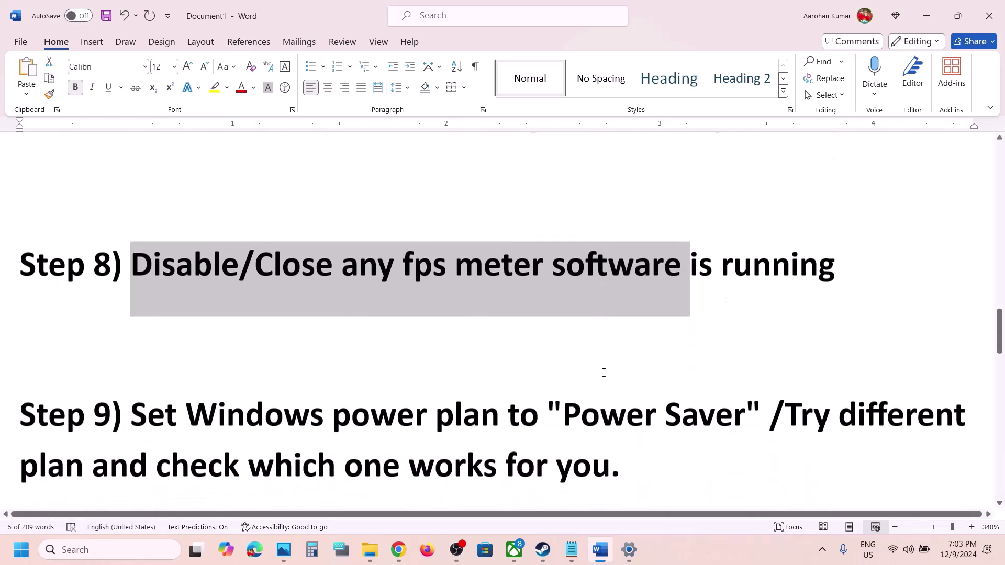
{"action": "scroll", "coordinate": [604, 374], "scroll_direction": "up", "scroll_amount": 2}
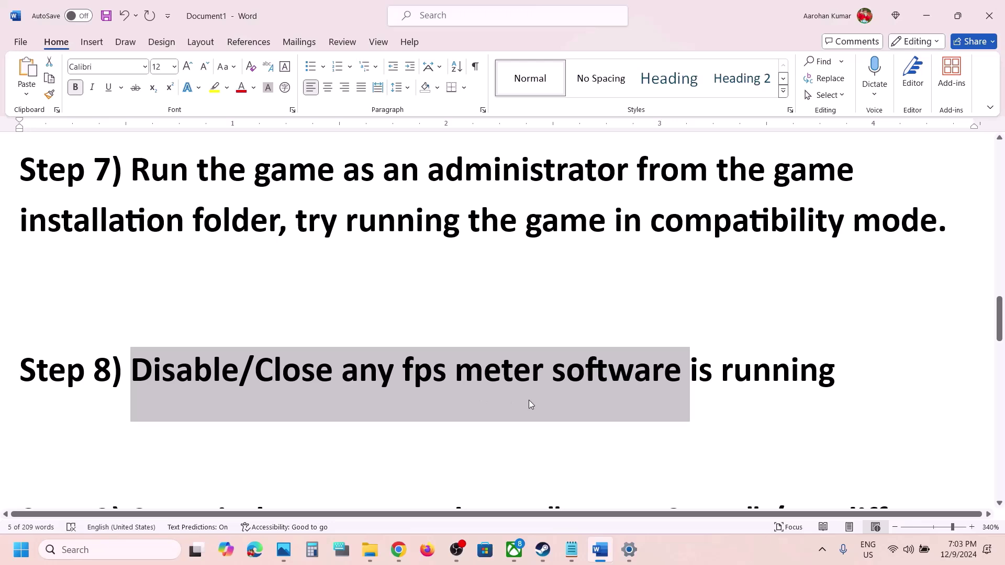
- Go on to Step 9 in the document and highlight the text about setting the Windows power plan
{"action": "scroll", "coordinate": [528, 400], "scroll_direction": "down", "scroll_amount": 3}
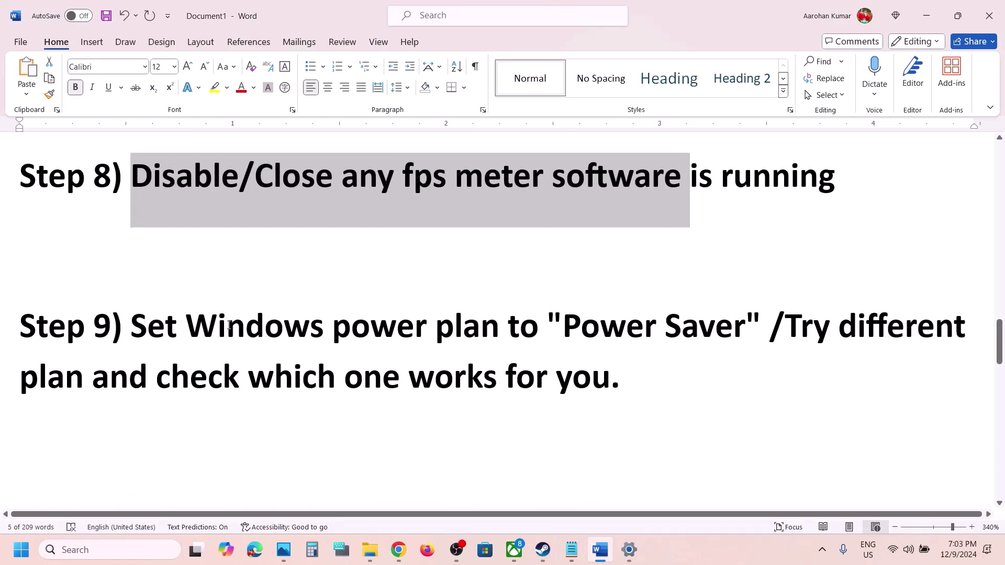
{"action": "left_click_drag", "start_coordinate": [263, 327], "coordinate": [541, 330]}
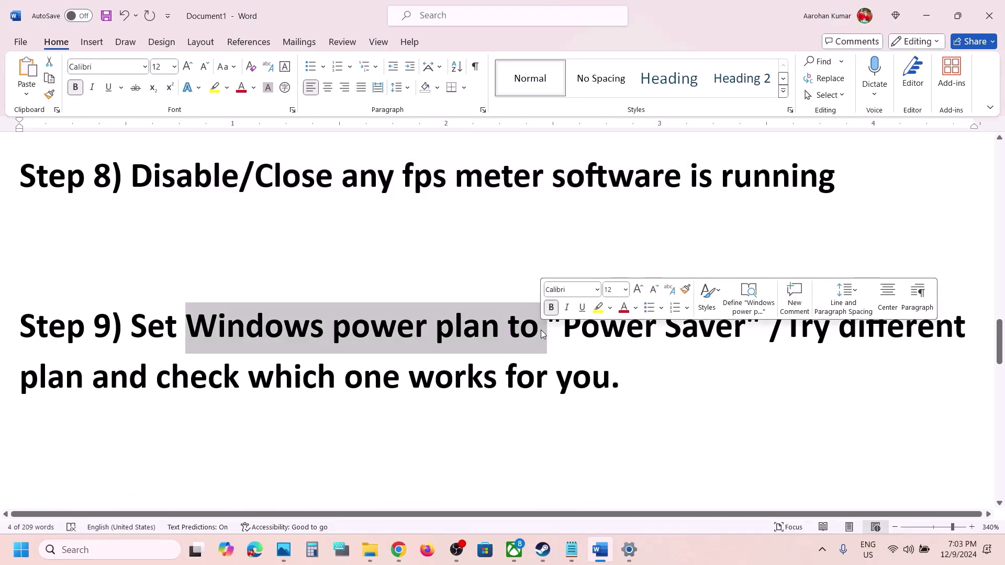
{"action": "left_click", "coordinate": [682, 325]}
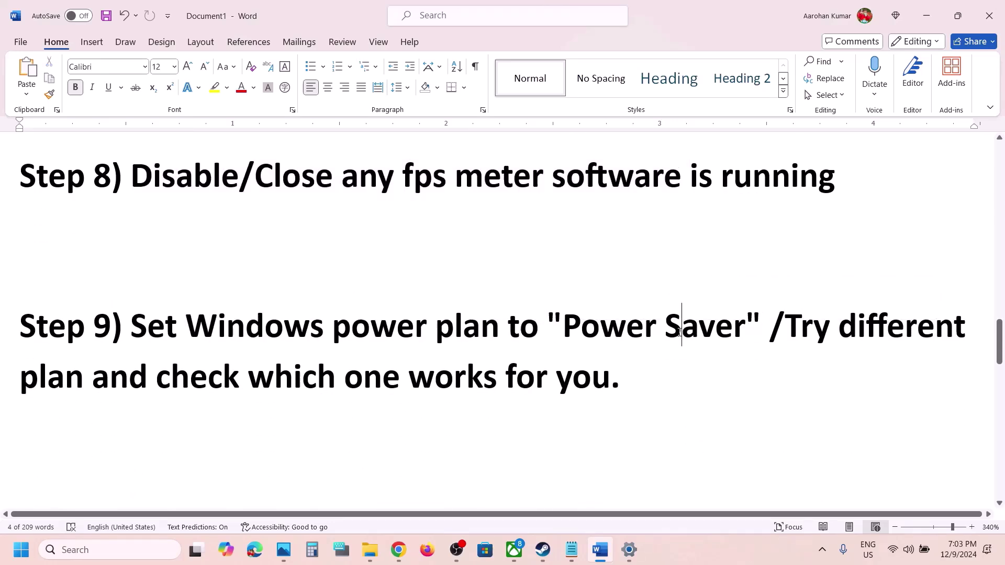
- Open Power Options under Hardware and Sound in Control Panel, review the power plans and the Power Saver example picture, and minimize the window
{"action": "left_click", "coordinate": [113, 550]}
{"action": "type", "text": "control"}
{"action": "key", "text": "Return"}
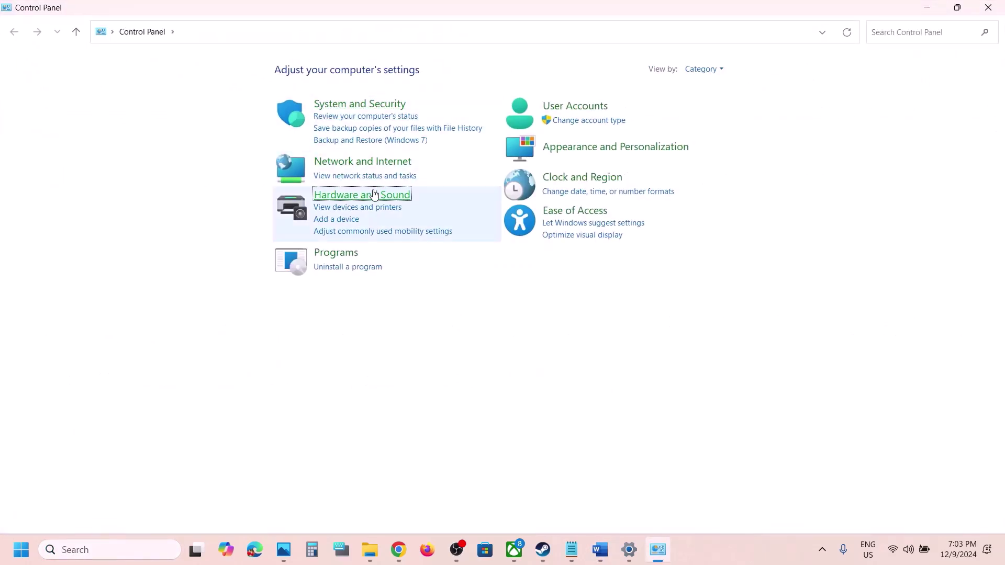
{"action": "left_click", "coordinate": [376, 196]}
{"action": "left_click", "coordinate": [214, 177]}
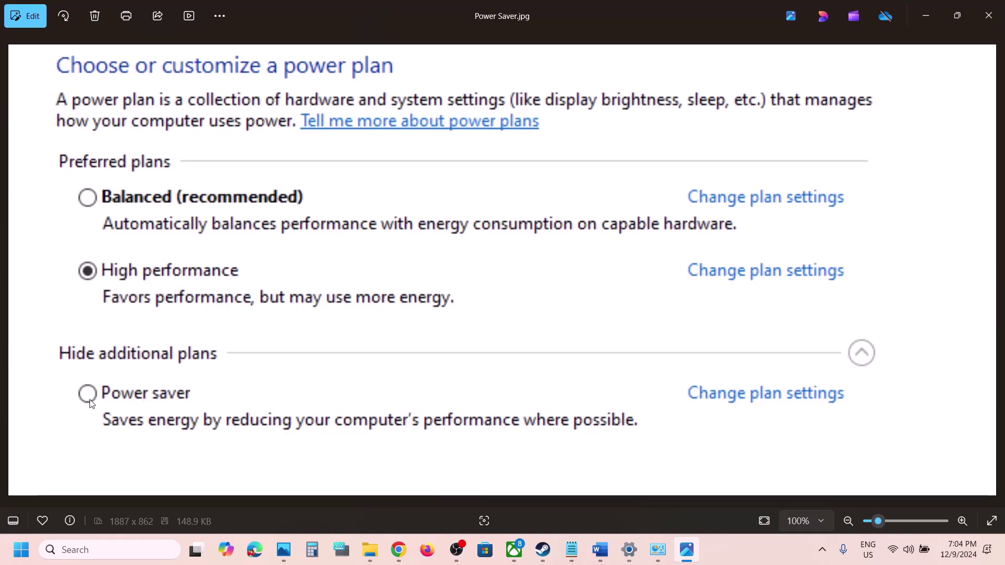
{"action": "left_click", "coordinate": [989, 15]}
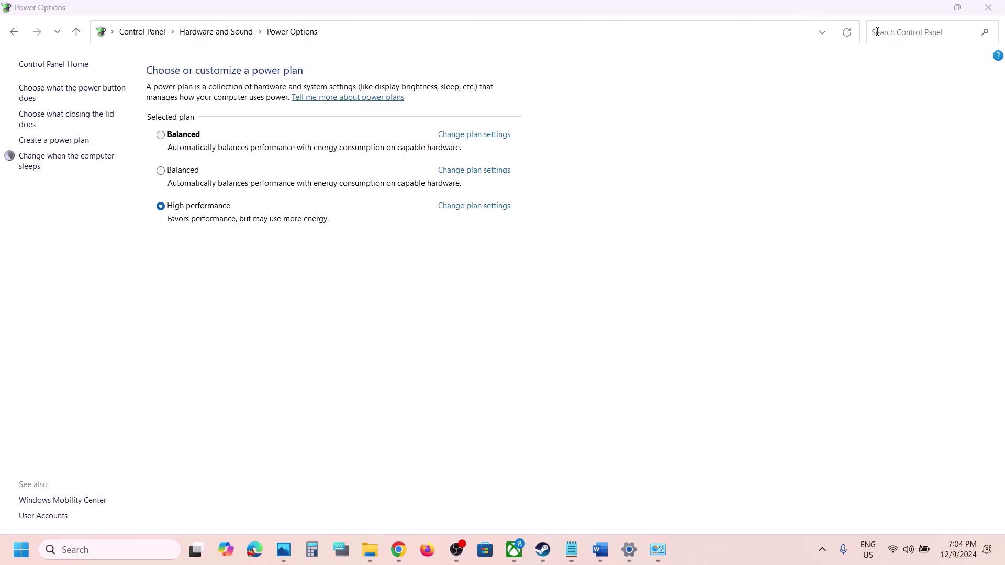
{"action": "left_click", "coordinate": [926, 8]}
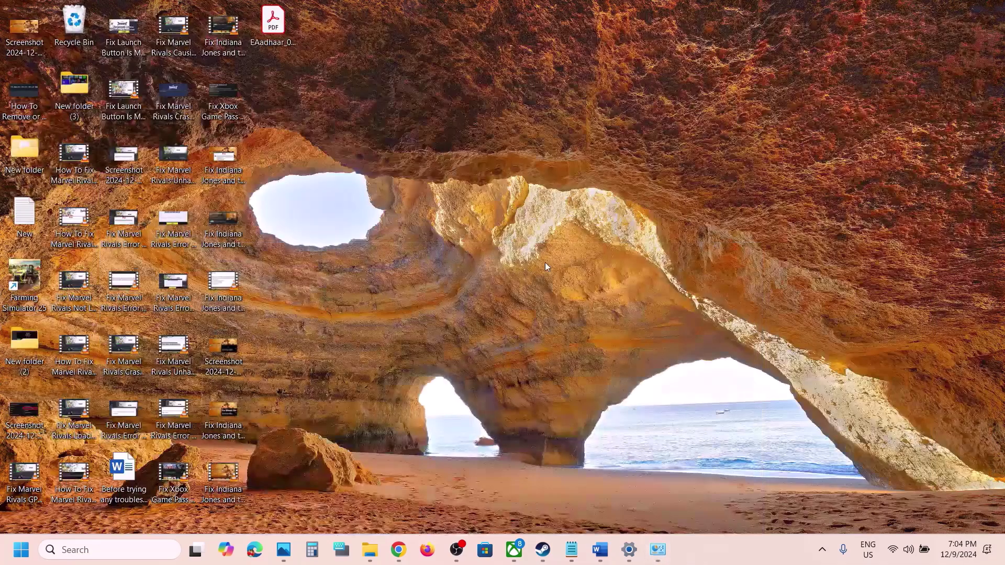
- Return to the Word document and highlight the Step 10 text about allowing the game exe file through the antivirus program
{"action": "left_click", "coordinate": [600, 549]}
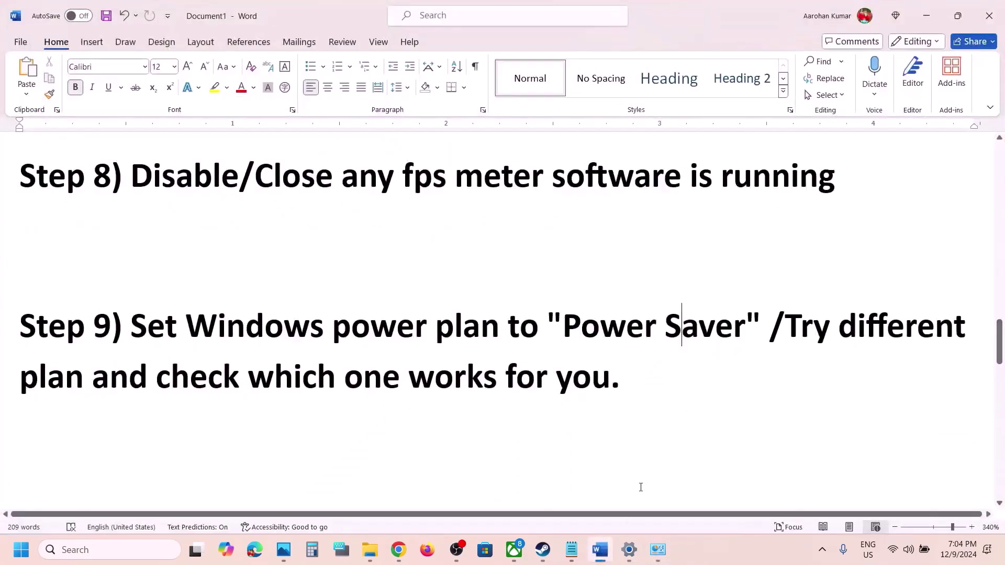
{"action": "left_click", "coordinate": [598, 552]}
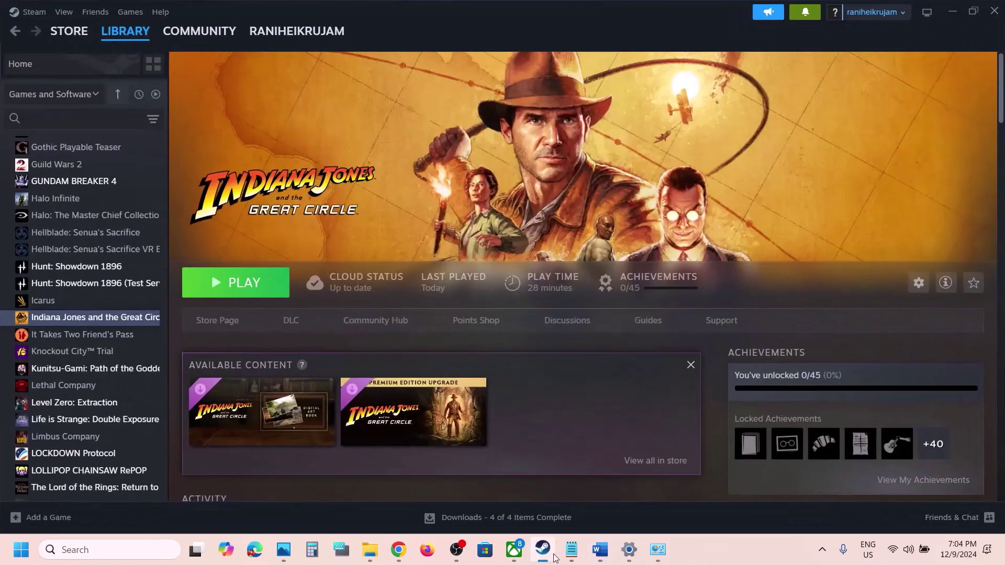
{"action": "left_click", "coordinate": [599, 556]}
{"action": "scroll", "coordinate": [473, 322], "scroll_direction": "down", "scroll_amount": 5}
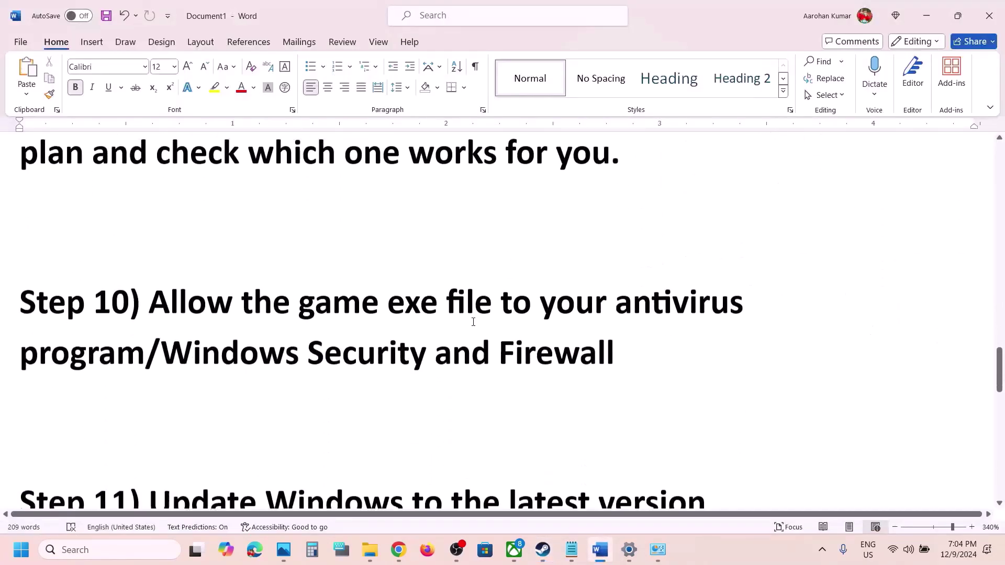
{"action": "left_click_drag", "start_coordinate": [158, 283], "coordinate": [148, 339]}
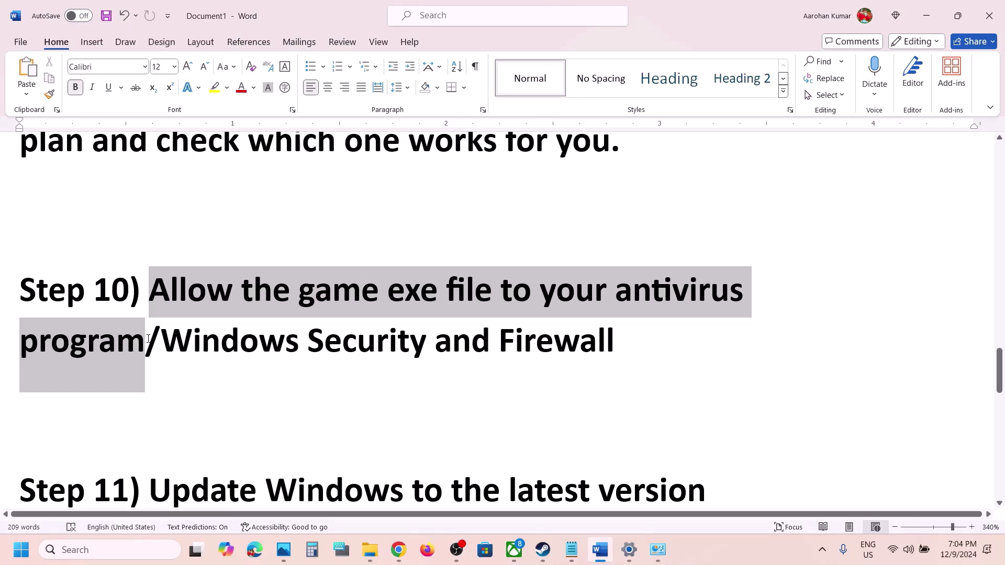
{"action": "left_click", "coordinate": [220, 338]}
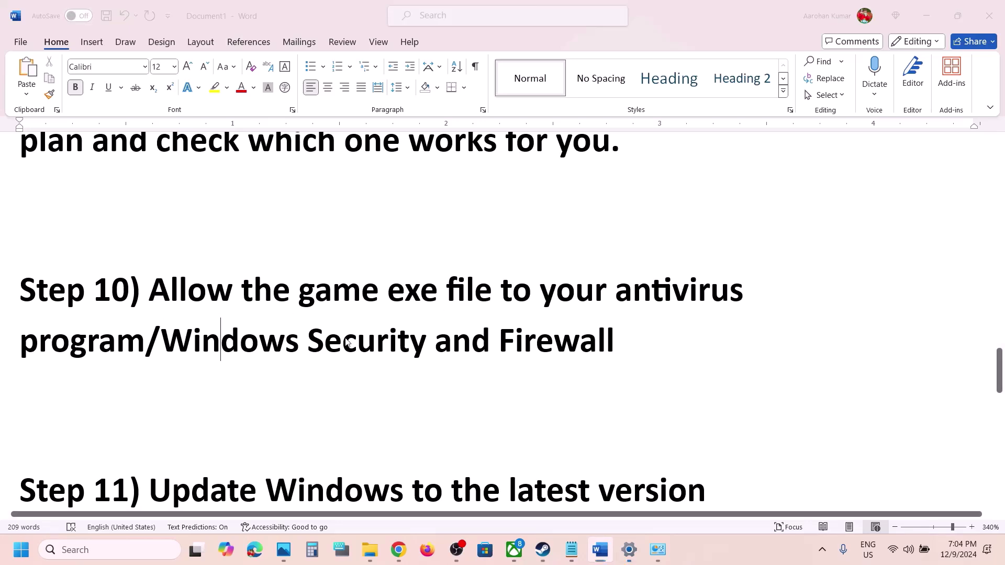
- Switch to Settings and, through Windows Security's ransomware protection, open the list of apps allowed through Controlled folder access
{"action": "key", "text": "alt+Tab"}
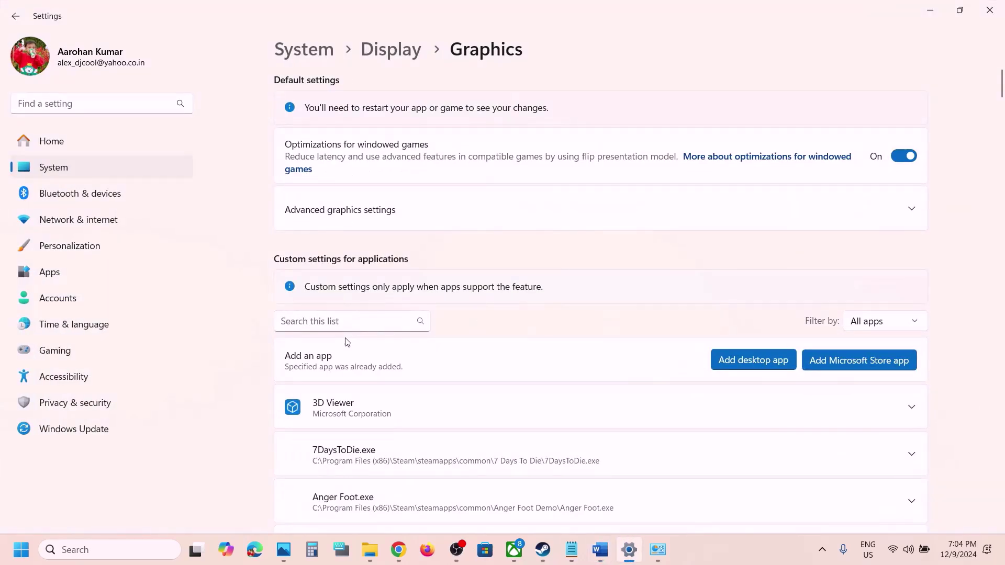
{"action": "left_click", "coordinate": [78, 407]}
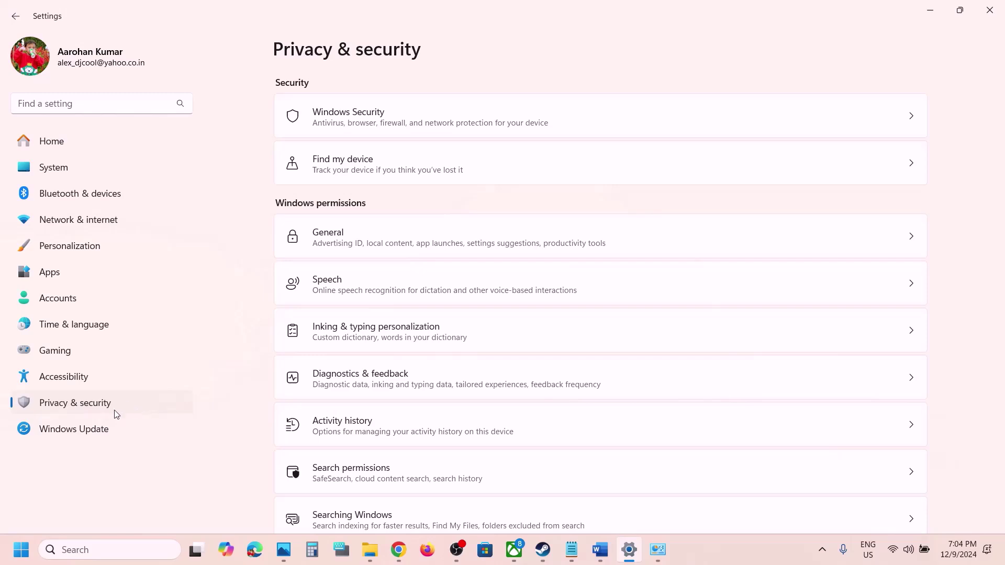
{"action": "left_click", "coordinate": [431, 124]}
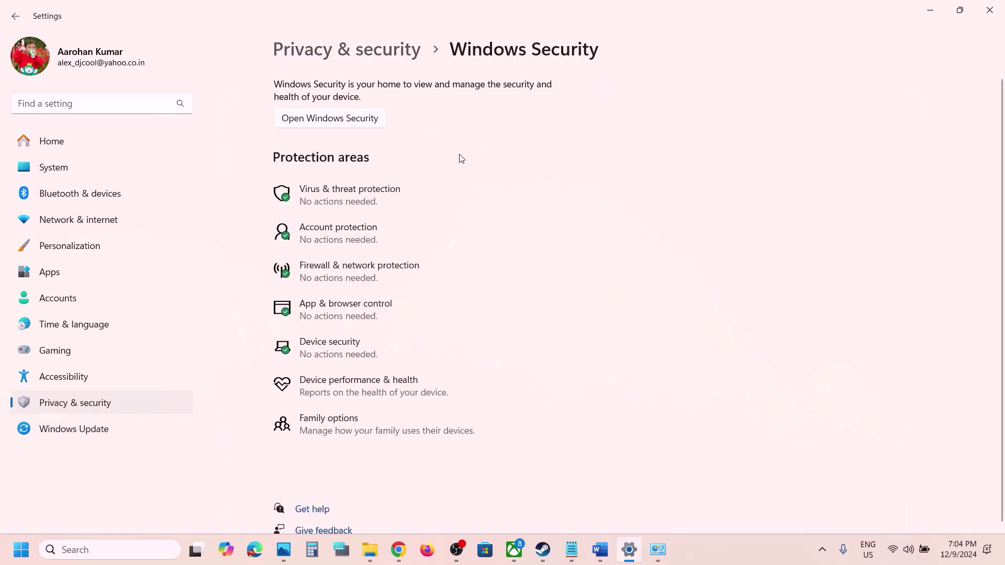
{"action": "left_click", "coordinate": [360, 195]}
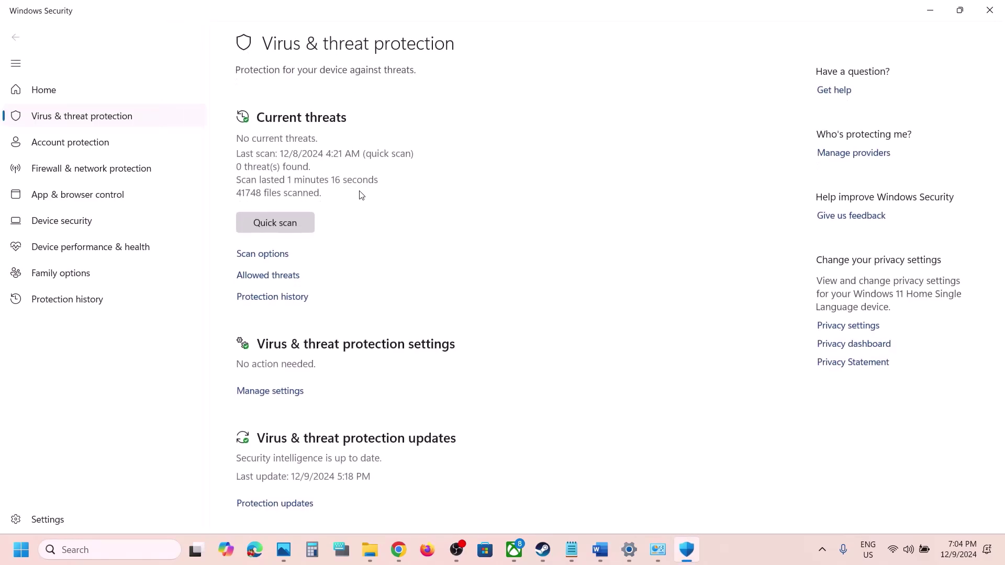
{"action": "scroll", "coordinate": [404, 442], "scroll_direction": "down", "scroll_amount": 3}
{"action": "left_click", "coordinate": [335, 485]}
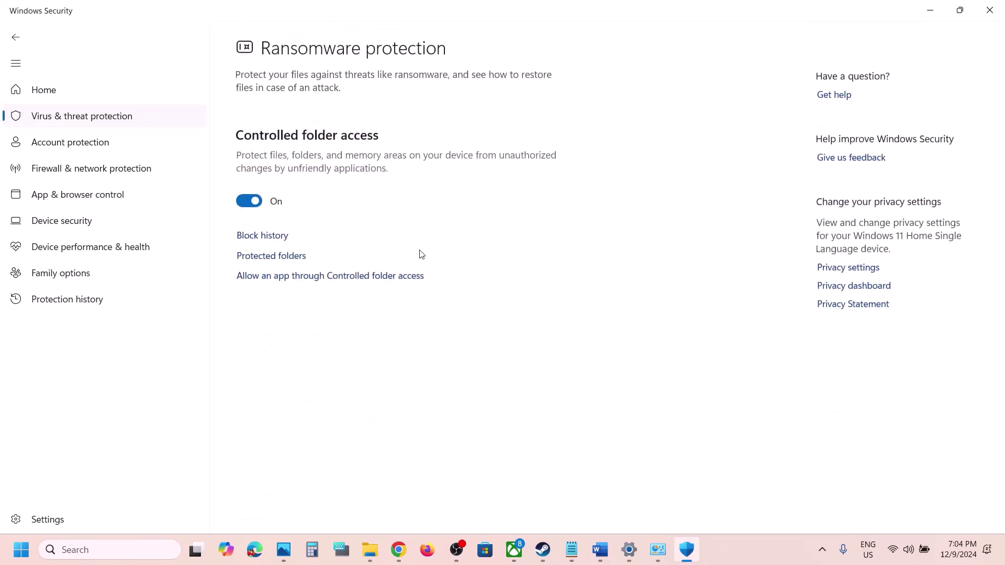
{"action": "left_click", "coordinate": [365, 278]}
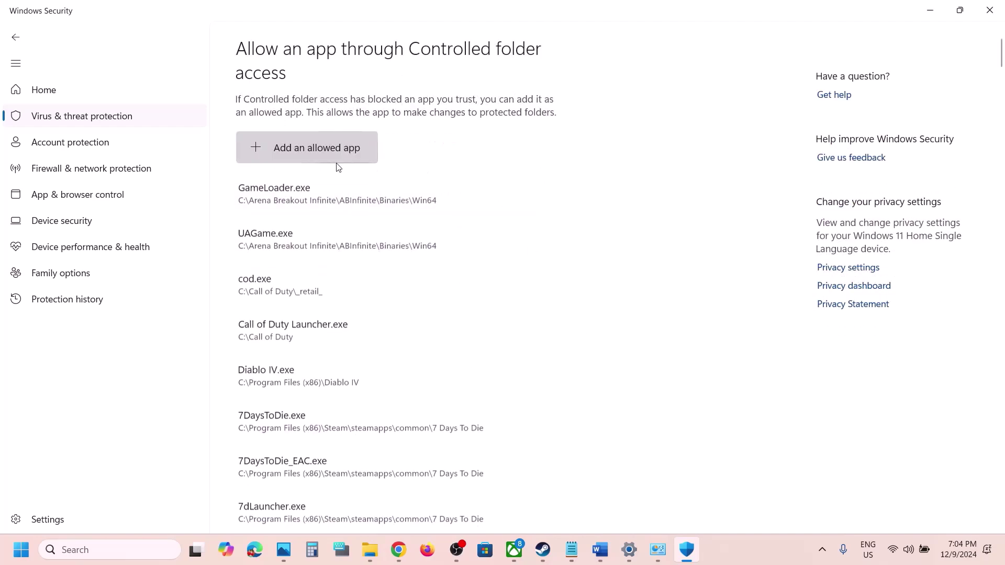
- Add an allowed app by browsing to The Great Circle folder in Steam's common directory and choosing the TheGreatCircle application
{"action": "left_click", "coordinate": [301, 147]}
{"action": "left_click", "coordinate": [293, 200]}
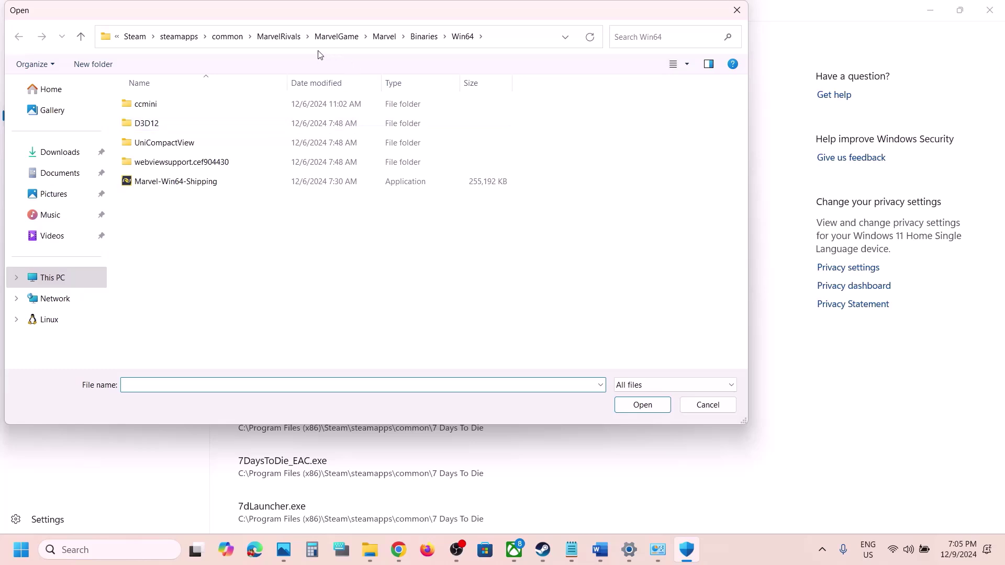
{"action": "left_click", "coordinate": [229, 44]}
{"action": "double_click", "coordinate": [202, 182]}
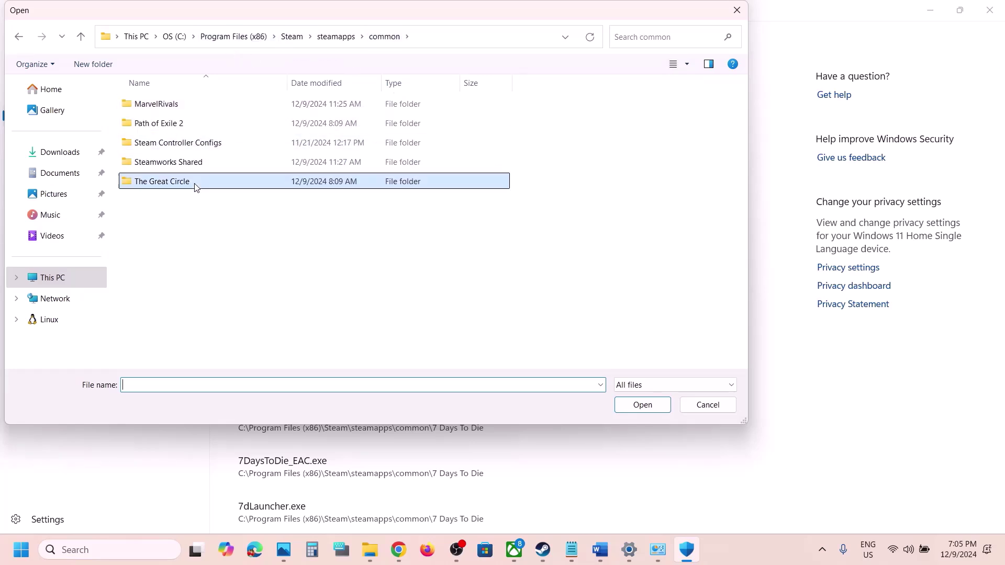
{"action": "left_click", "coordinate": [182, 184]}
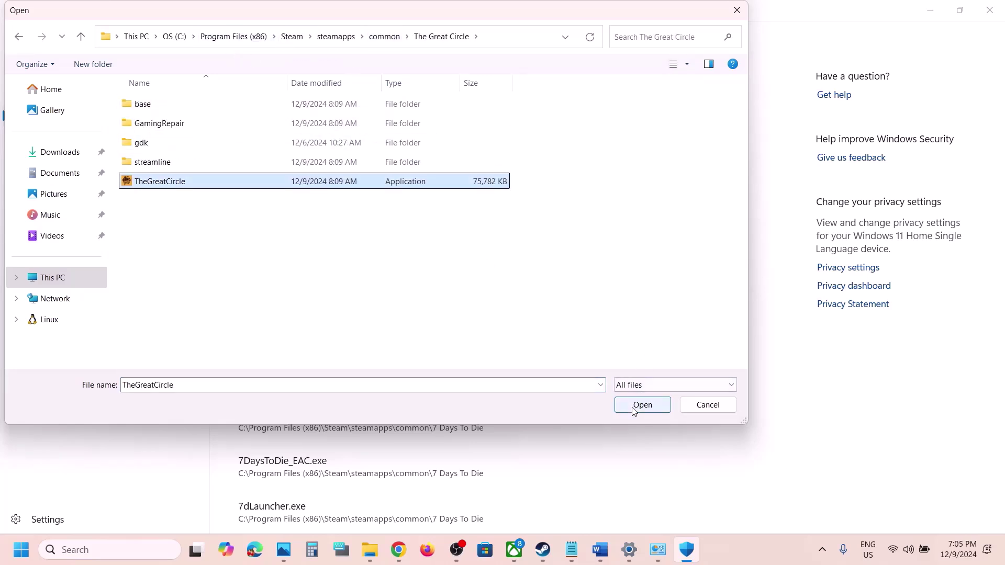